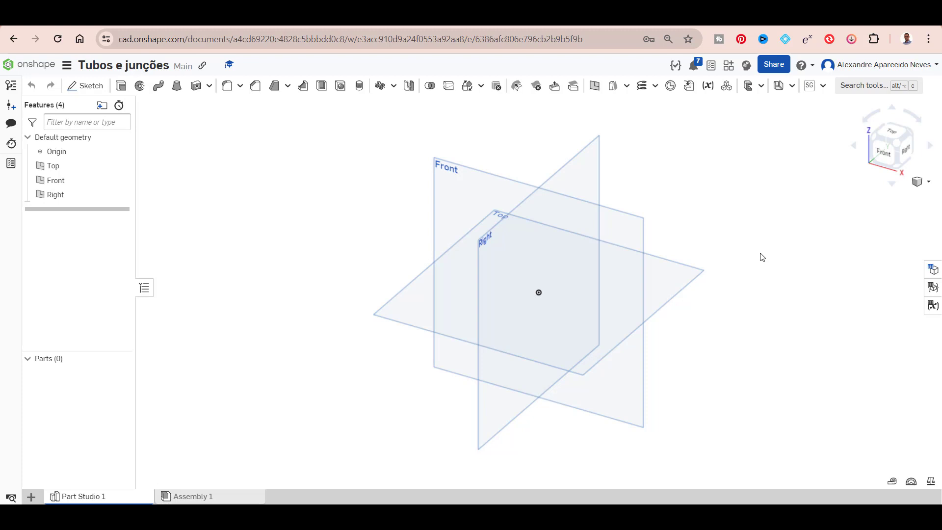
# Create a new sketch from the Part Studio toolbar.
pyautogui.click(85, 86)
# Draw a thin horizontal corner rectangle, about 84.825 by 2.651, above the origin on the Front plane.
pyautogui.click(456, 179)
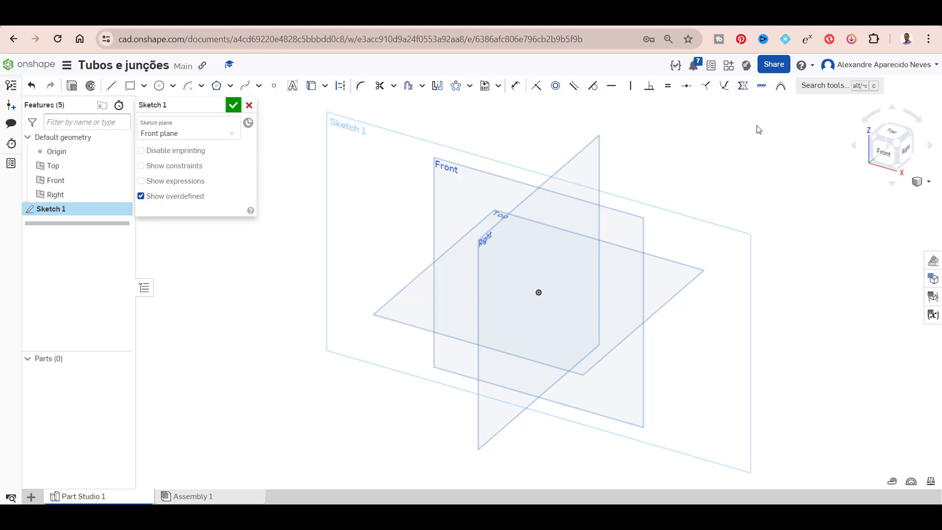
pyautogui.click(878, 152)
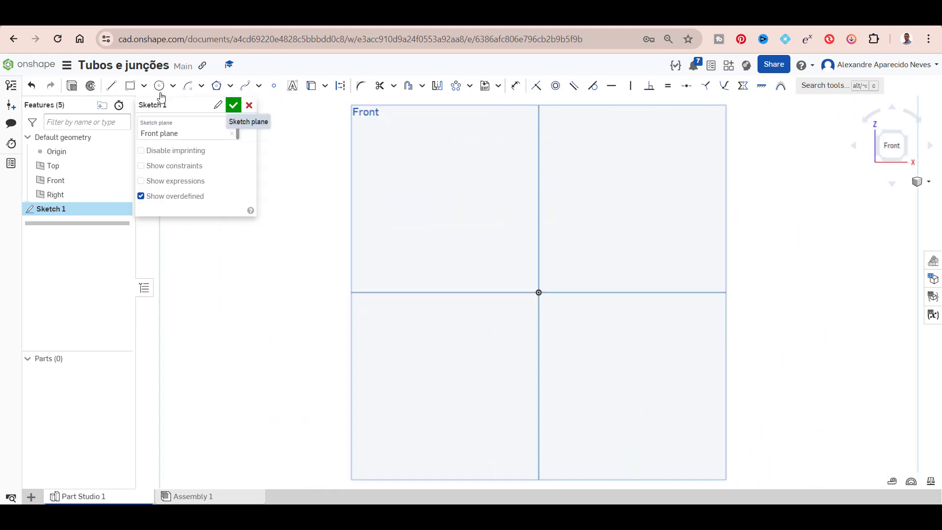
pyautogui.click(131, 87)
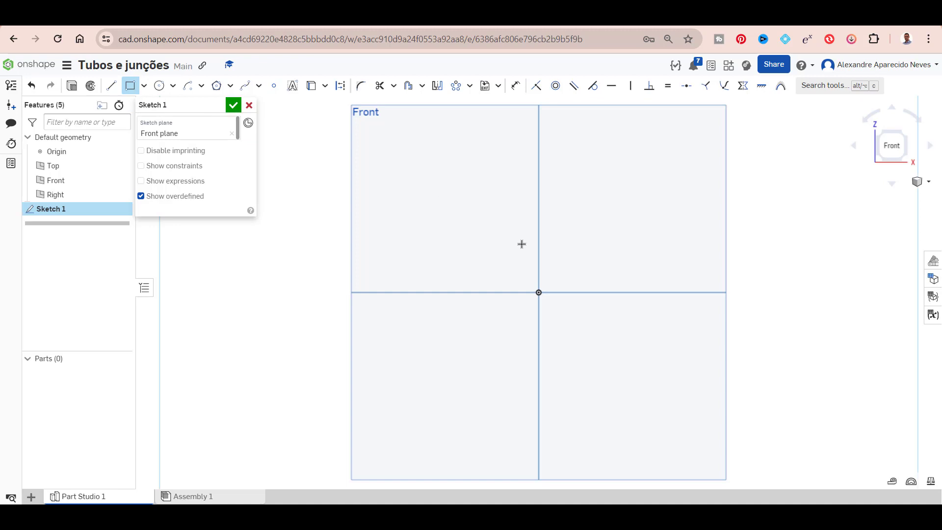
pyautogui.click(440, 242)
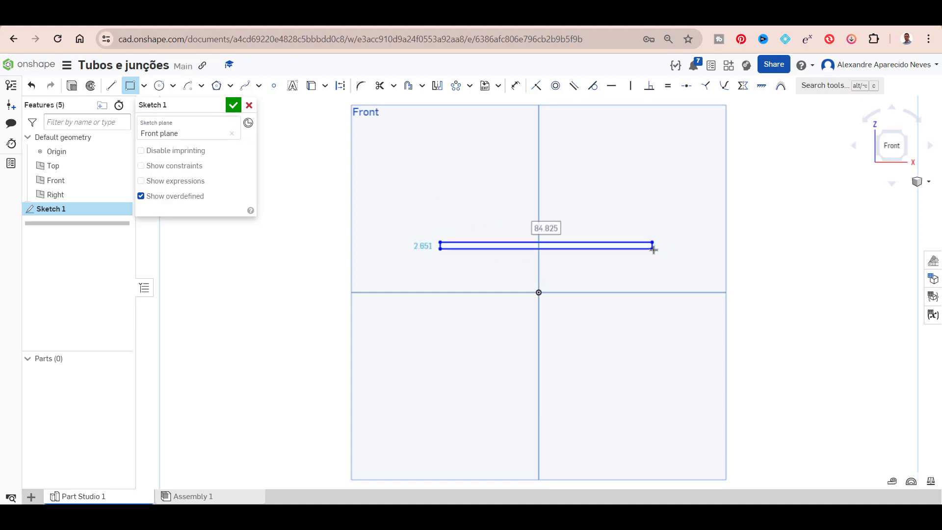
pyautogui.click(652, 248)
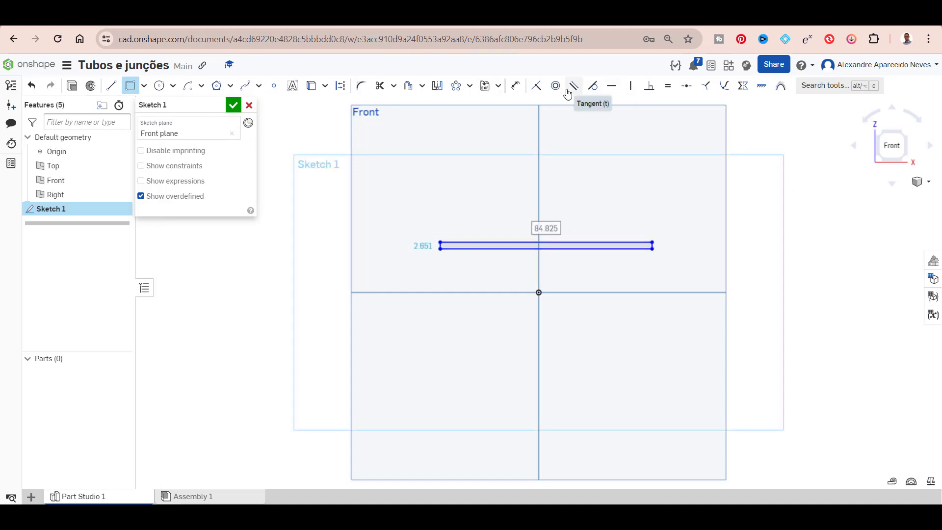
pyautogui.click(515, 86)
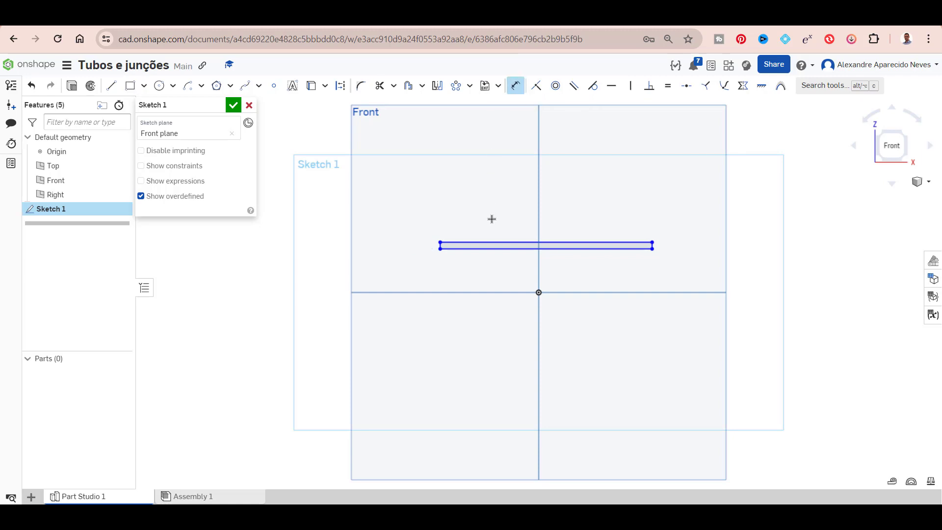
# Dimension the rectangle 160 long, with its left corner 80 from the origin.
pyautogui.click(535, 203)
pyautogui.write('16')
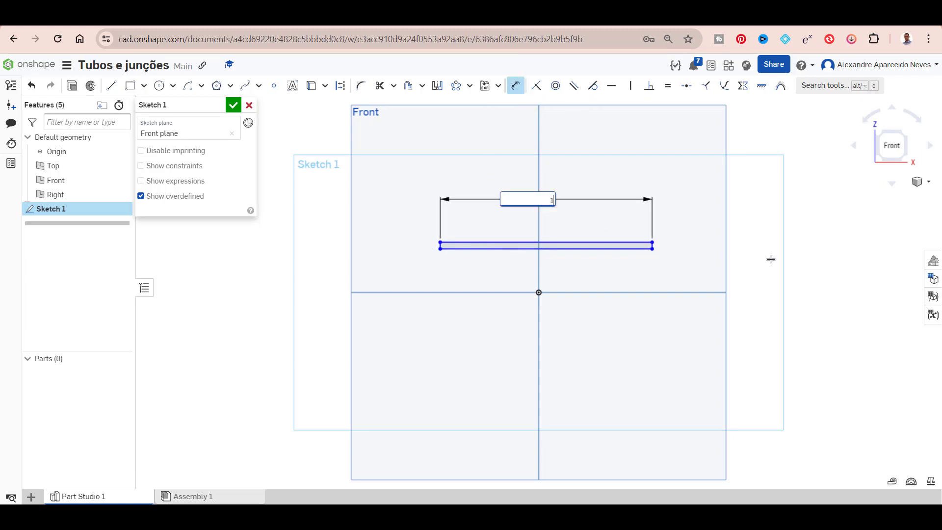
pyautogui.write('0')
pyautogui.press('Return')
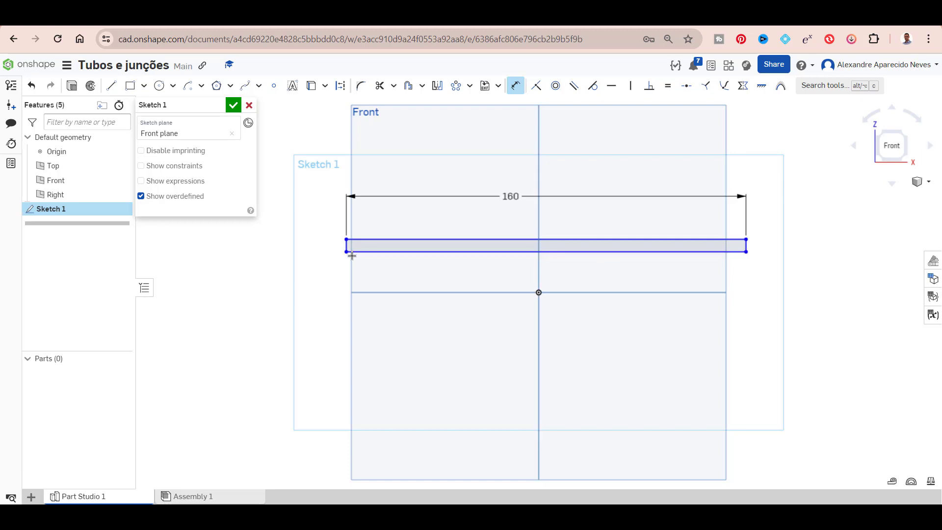
pyautogui.click(345, 251)
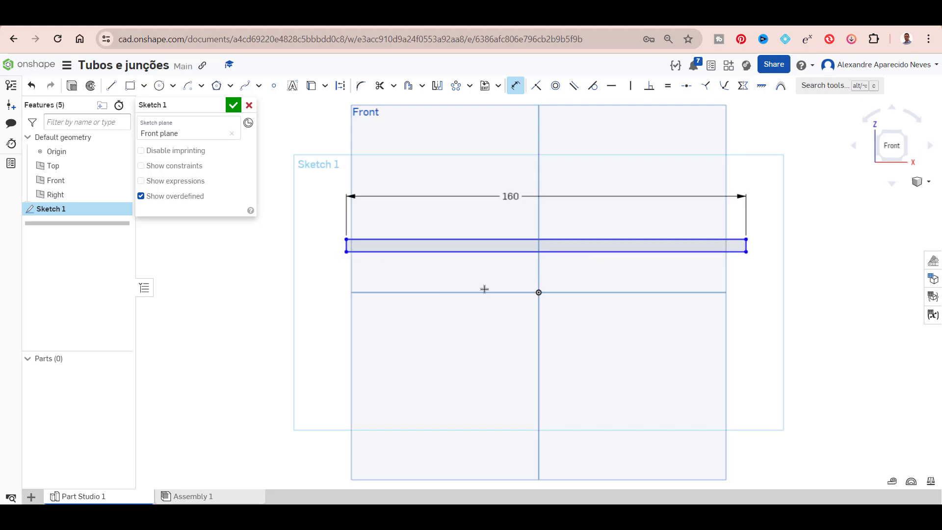
pyautogui.click(538, 292)
pyautogui.click(441, 321)
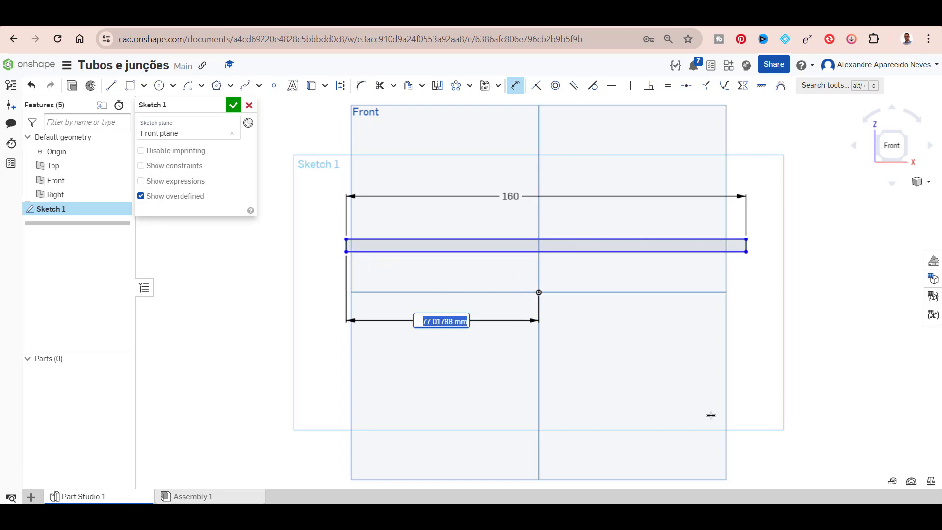
pyautogui.write('80')
pyautogui.press('Return')
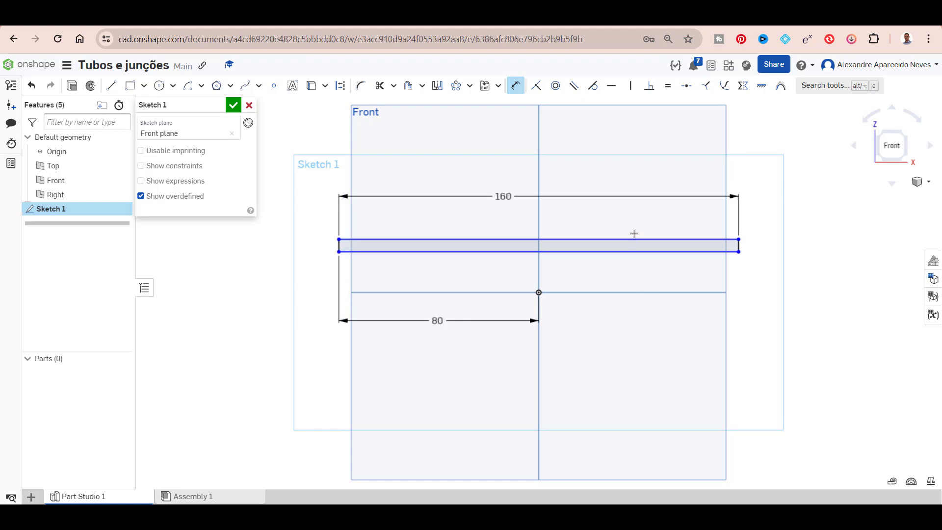
# Set the top edge 20 above the origin and the thickness to 1.5, then accept the sketch.
pyautogui.click(564, 248)
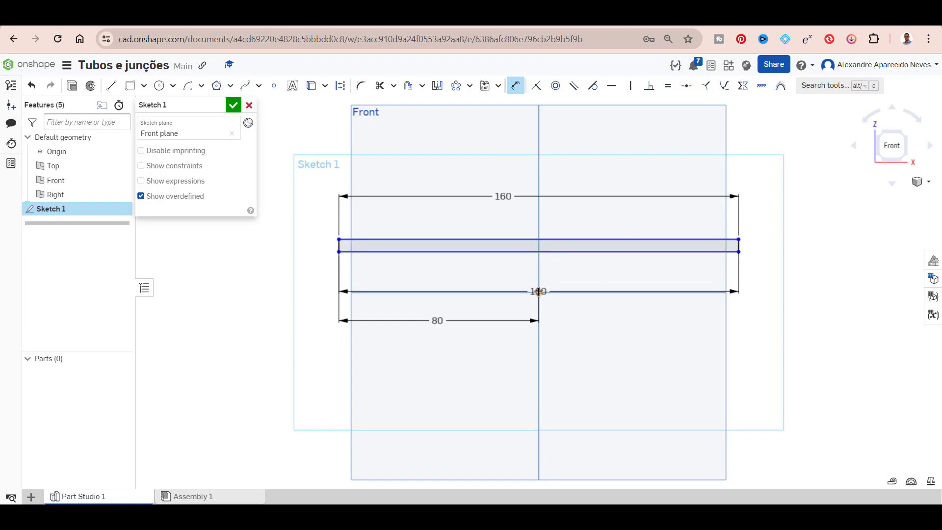
pyautogui.click(538, 292)
pyautogui.click(800, 264)
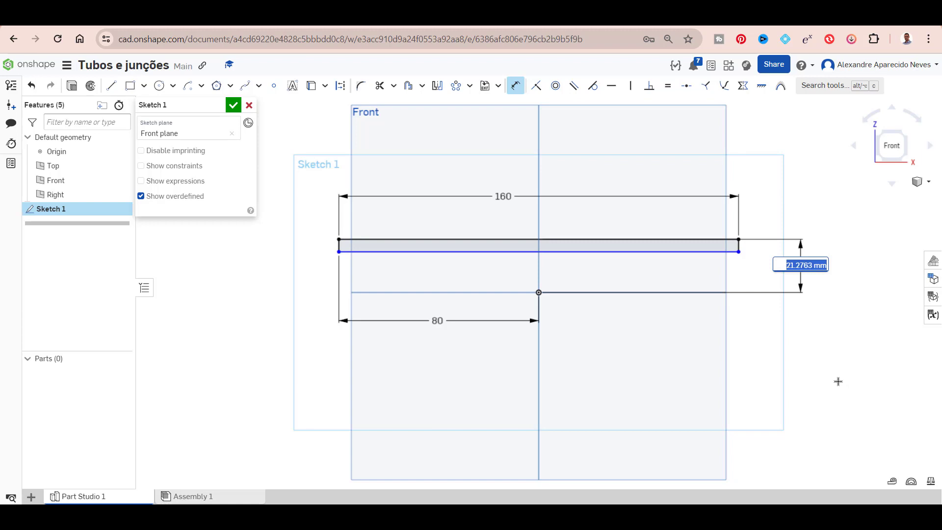
pyautogui.write('20')
pyautogui.press('Return')
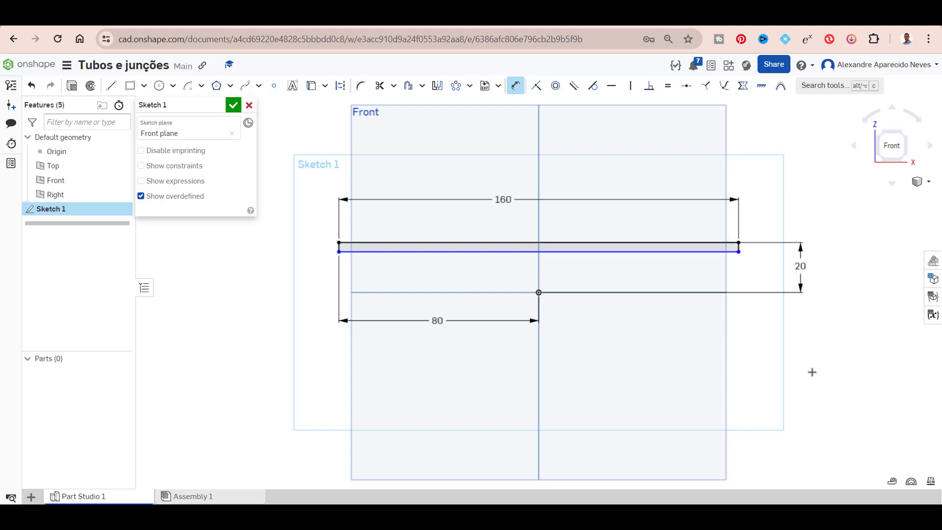
pyautogui.click(622, 251)
pyautogui.click(721, 243)
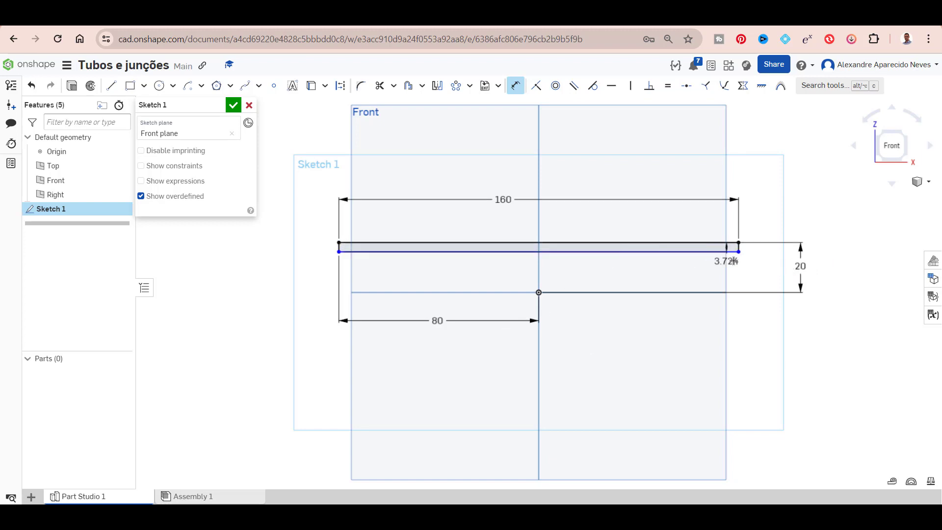
pyautogui.click(763, 258)
pyautogui.write('15')
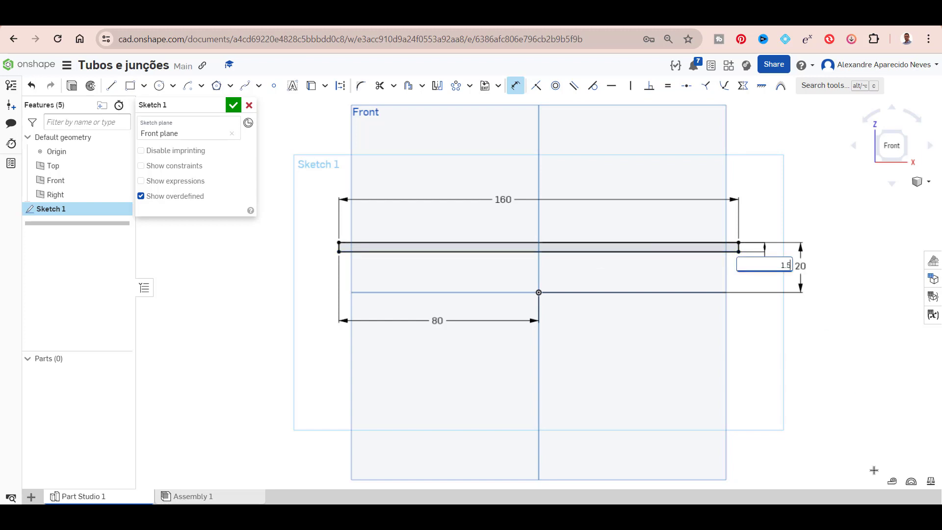
pyautogui.press('Return')
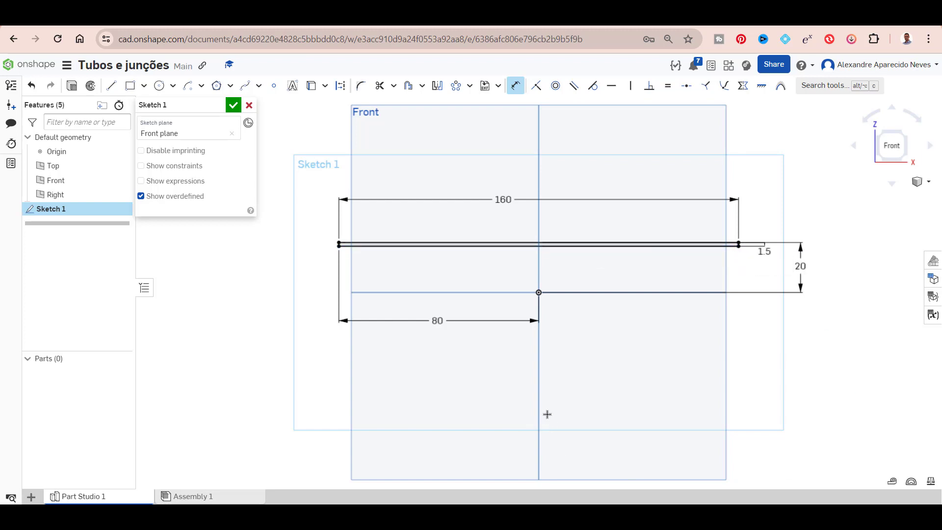
pyautogui.scroll(2, 653, 257)
pyautogui.scroll(-2, 653, 259)
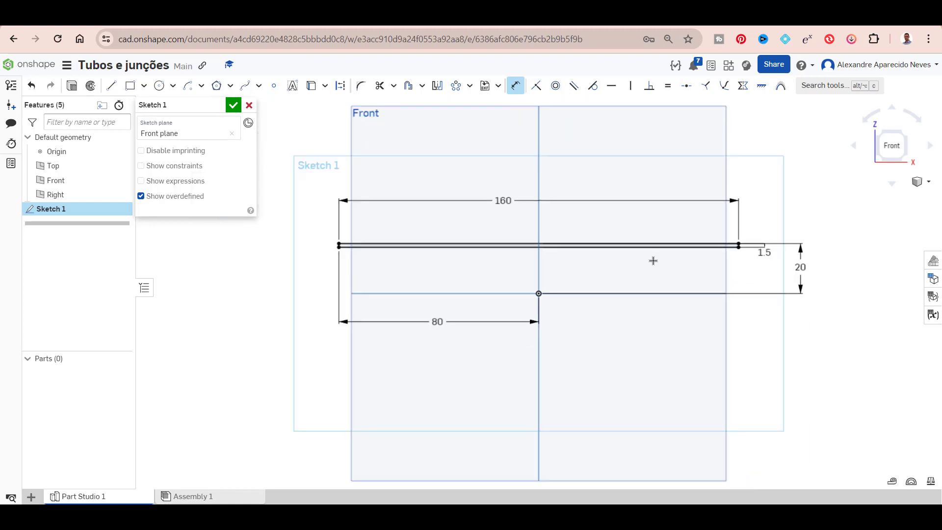
pyautogui.click(233, 105)
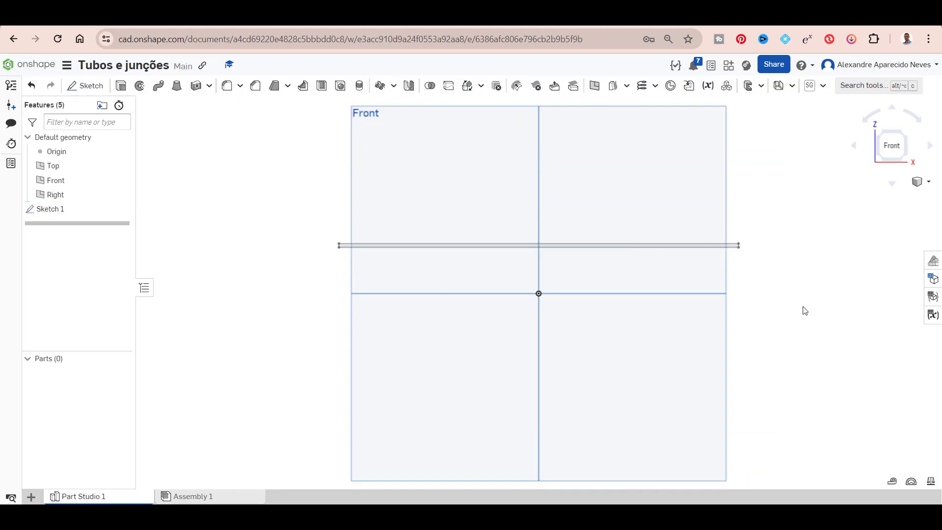
# In Sketch 1, draw a horizontal line left from the origin and convert it to construction geometry.
pyautogui.click(903, 133)
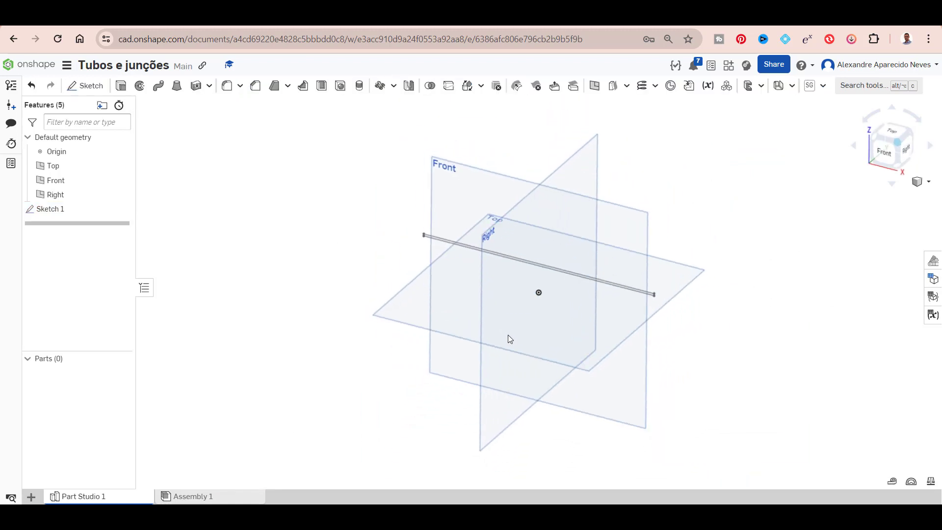
pyautogui.doubleClick(49, 209)
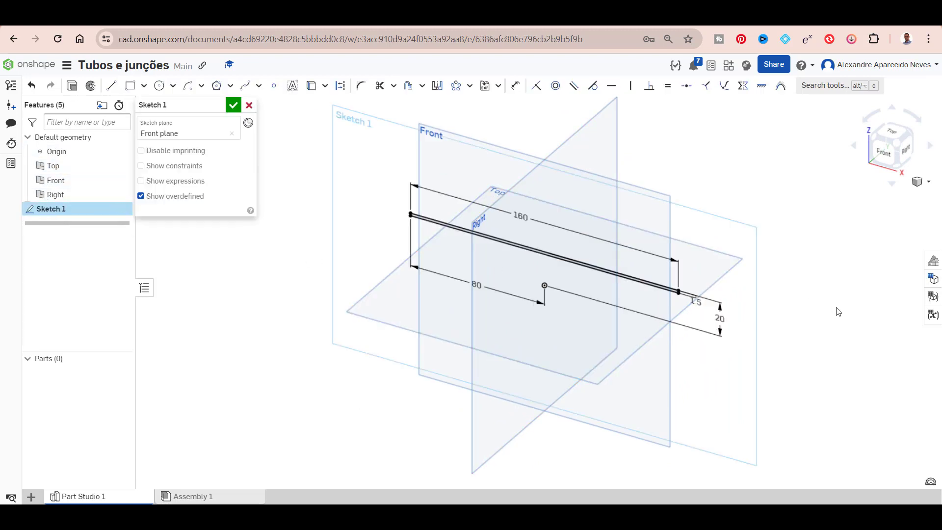
pyautogui.click(882, 152)
pyautogui.click(111, 85)
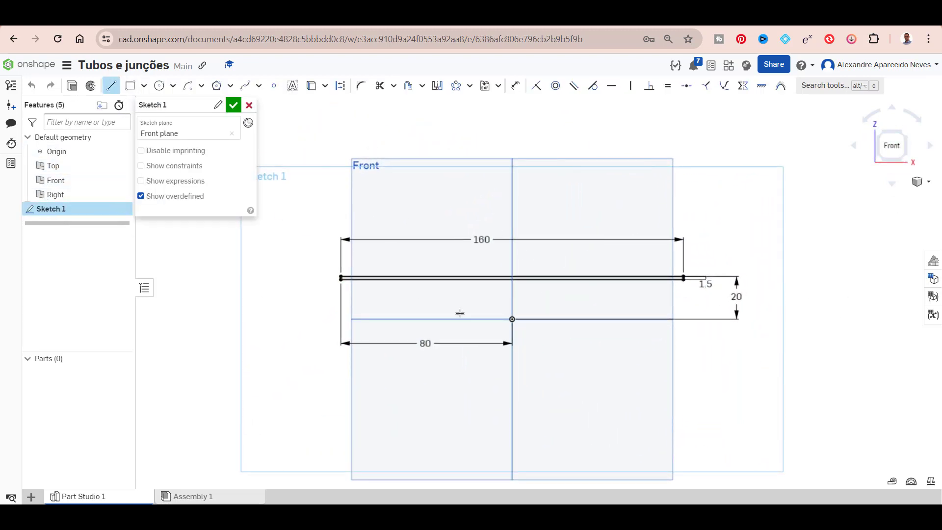
pyautogui.click(512, 319)
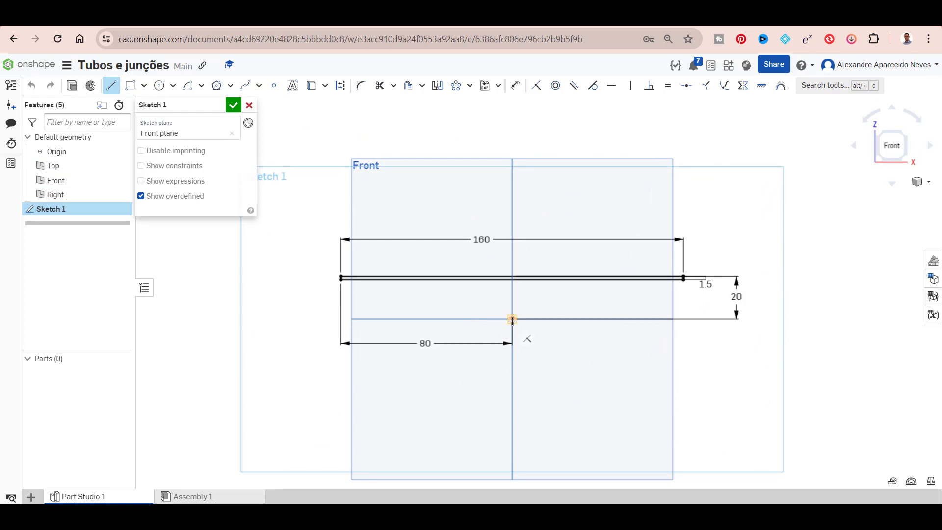
pyautogui.click(288, 319)
pyautogui.press('Escape')
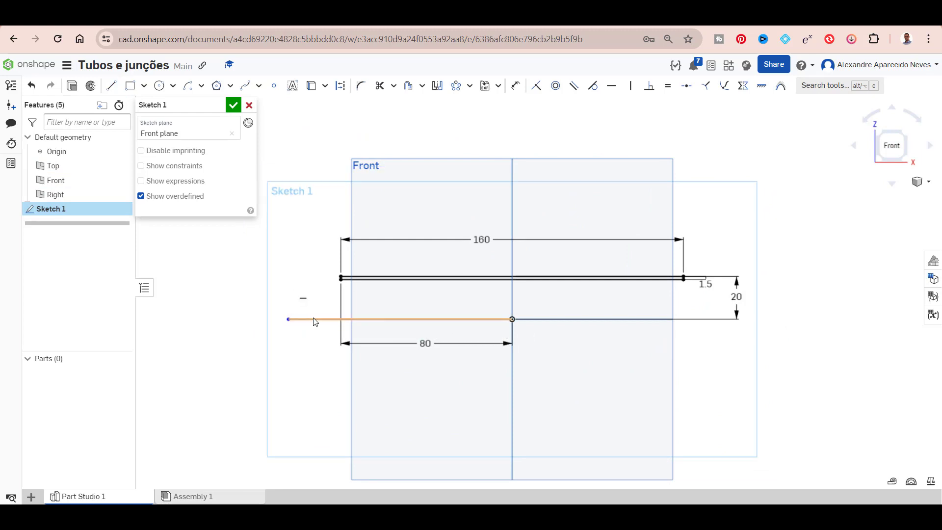
pyautogui.rightClick(313, 319)
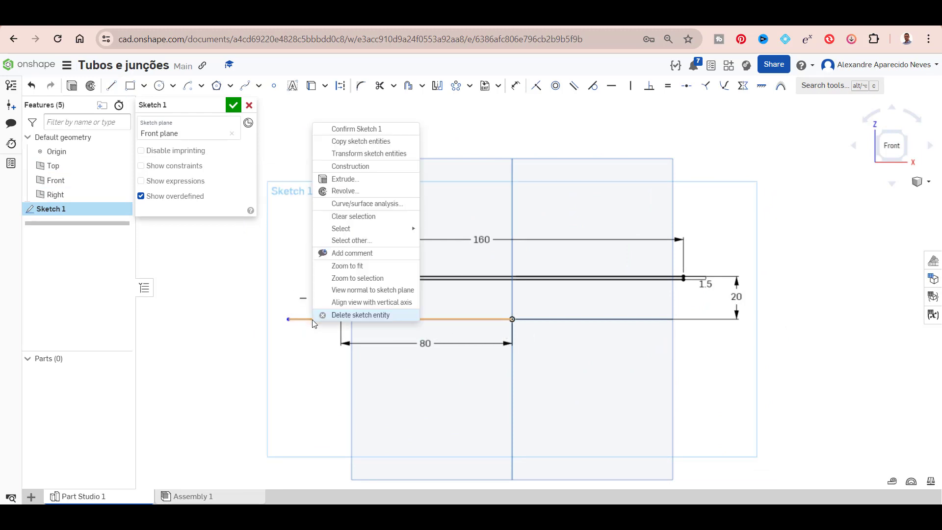
pyautogui.click(348, 165)
pyautogui.click(233, 104)
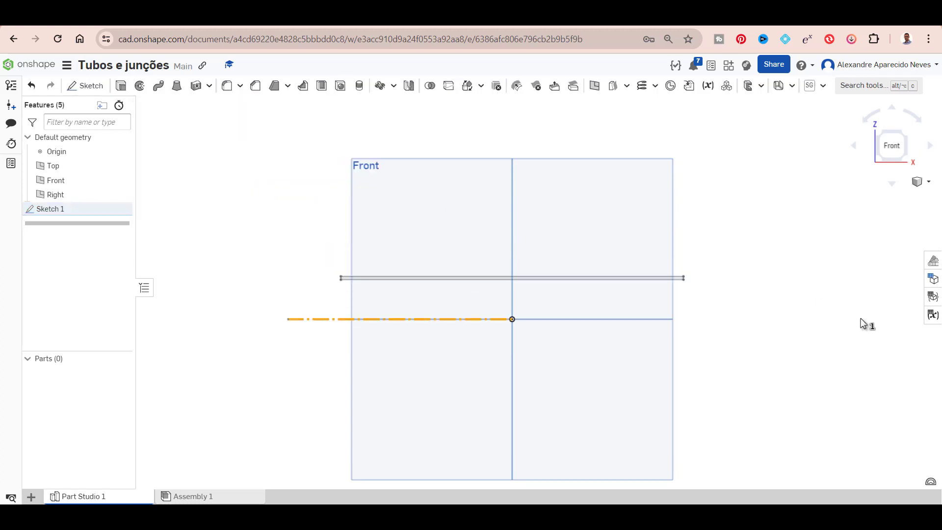
pyautogui.click(906, 134)
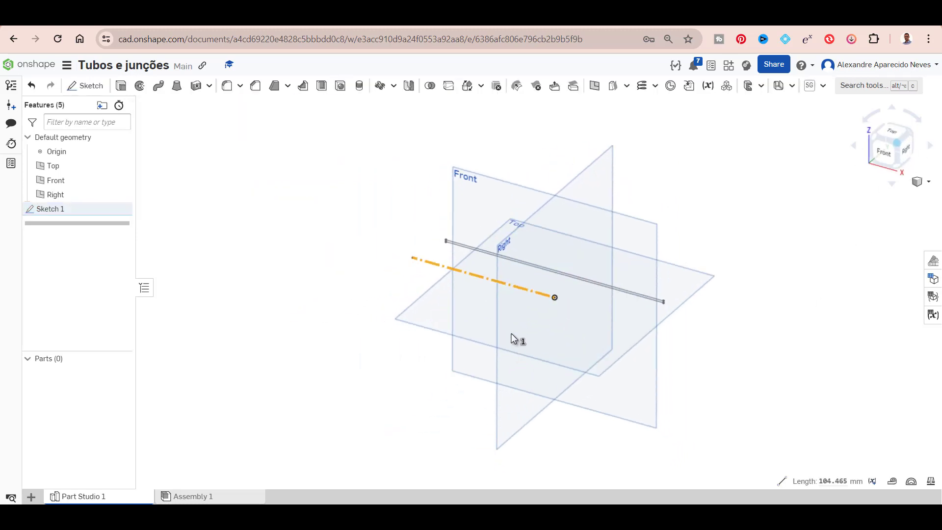
pyautogui.click(337, 261)
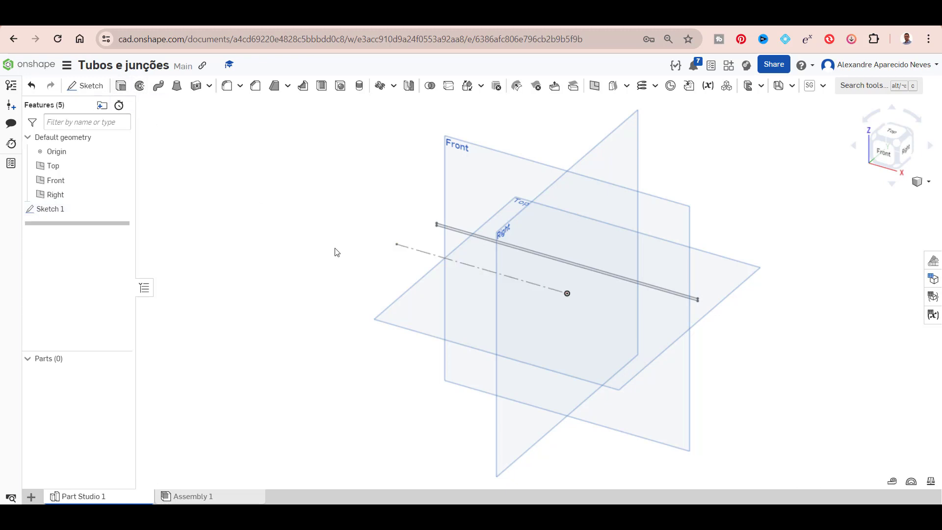
# Revolve the thin rectangle around the construction axis line to form the hollow tube.
pyautogui.click(139, 85)
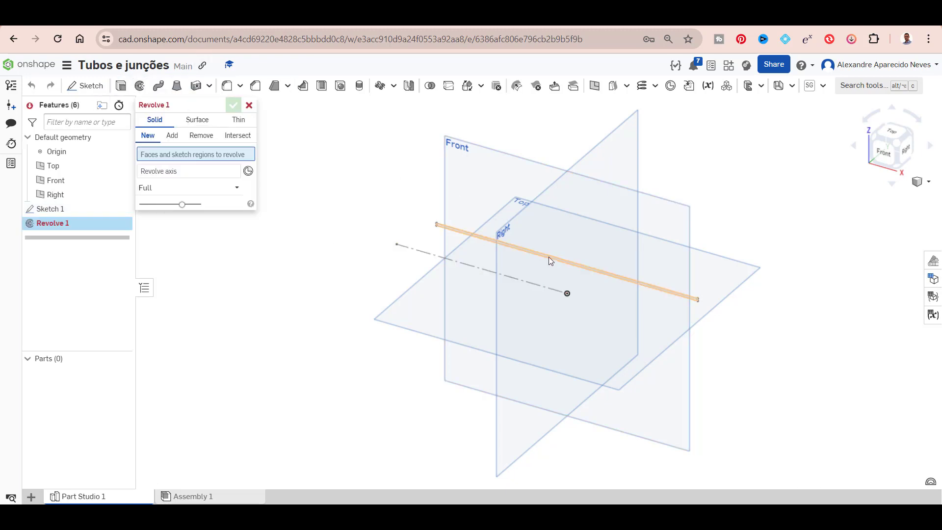
pyautogui.click(488, 256)
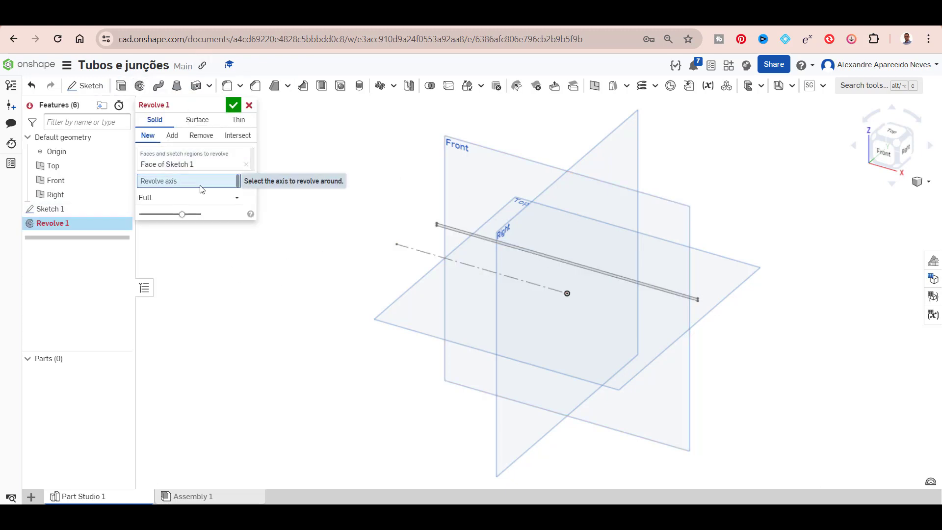
pyautogui.click(463, 266)
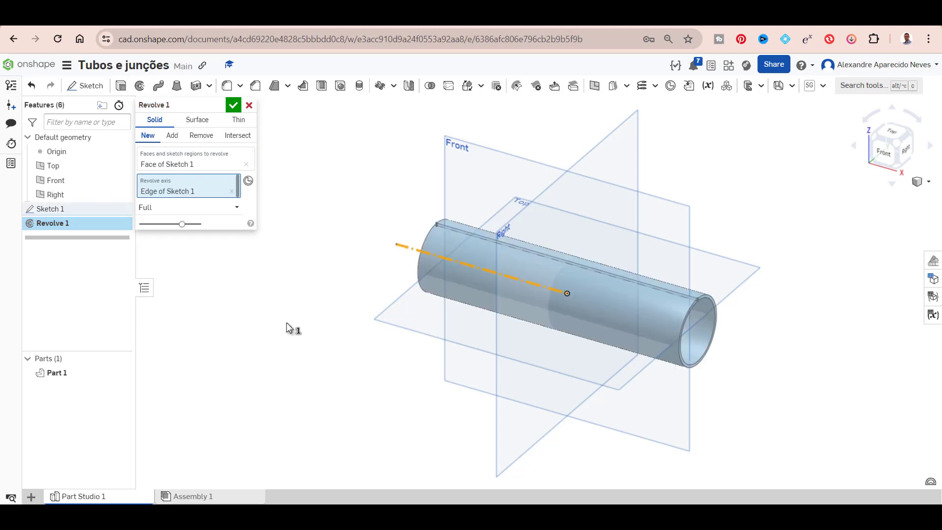
pyautogui.press('Return')
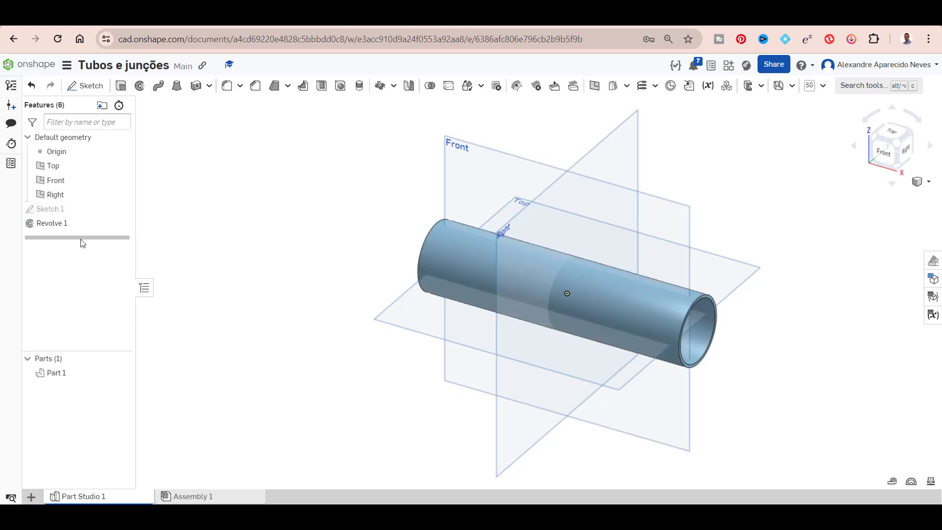
# Change Part 1's appearance to the golden yellow swatch F5D578.
pyautogui.rightClick(52, 378)
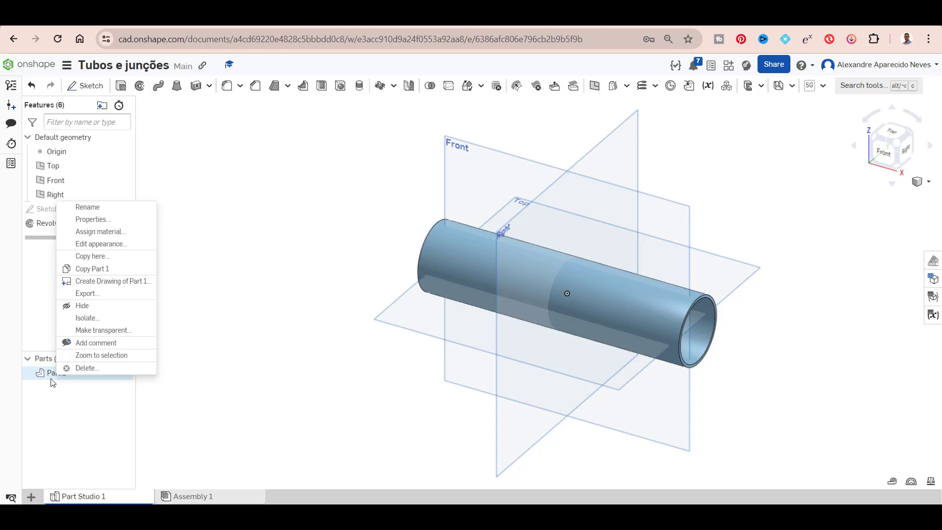
pyautogui.click(111, 251)
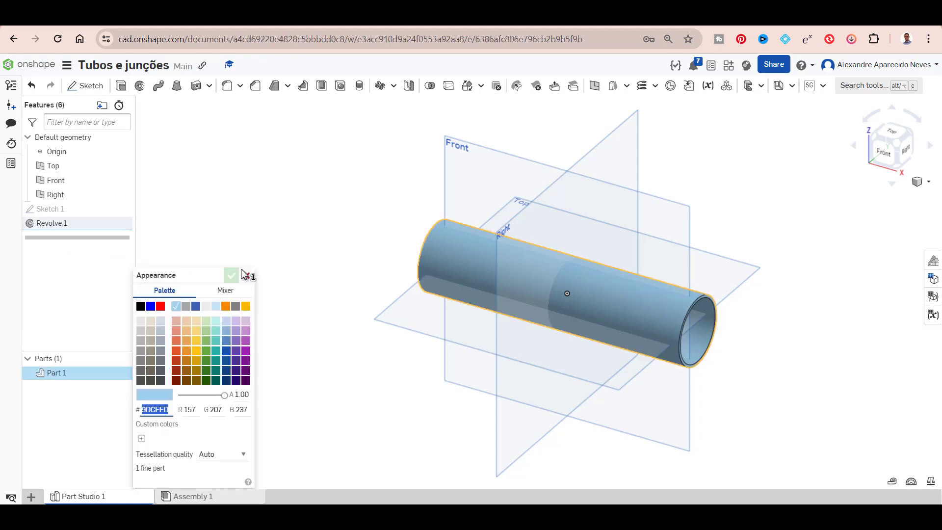
pyautogui.click(206, 306)
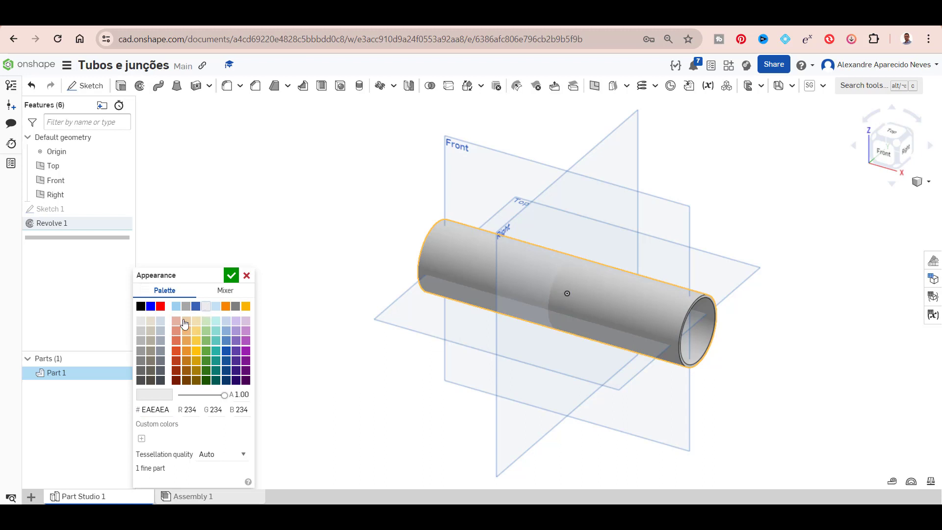
pyautogui.click(141, 321)
pyautogui.click(196, 333)
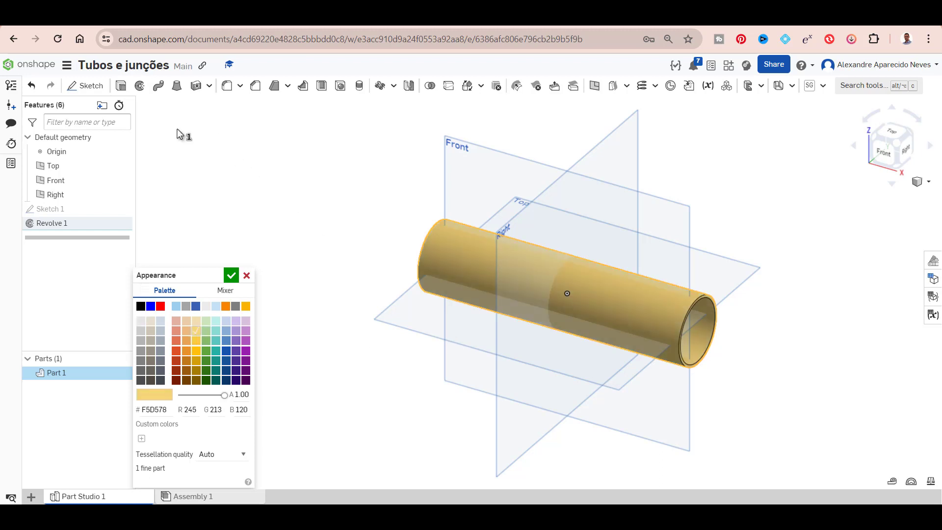
pyautogui.click(231, 275)
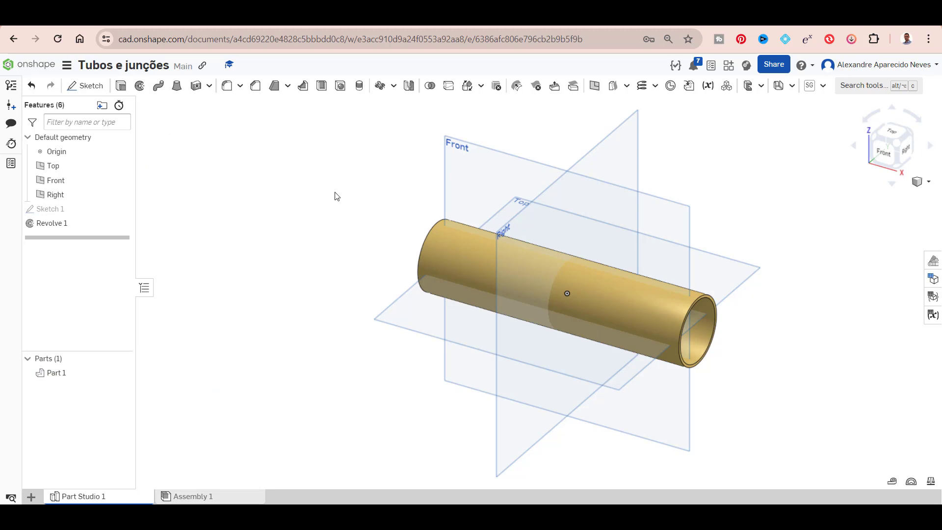
pyautogui.scroll(3, 354, 202)
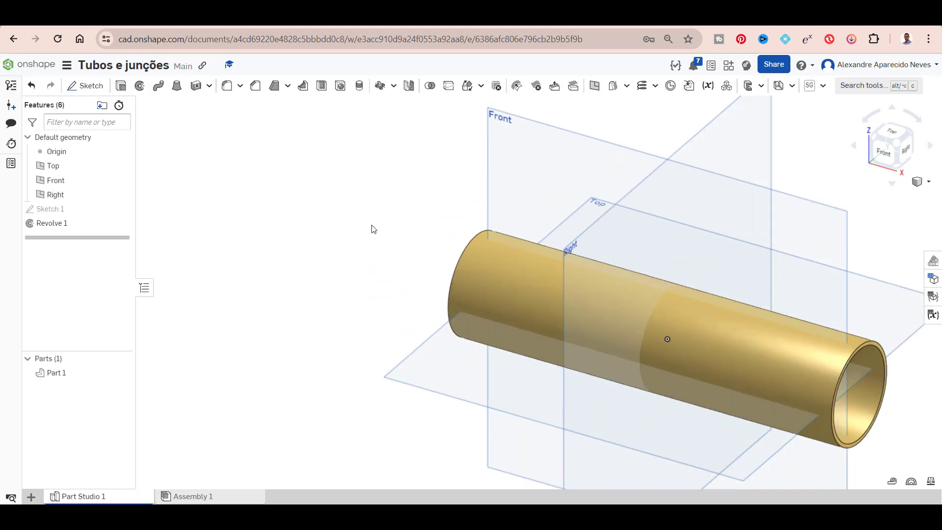
pyautogui.scroll(-3, 371, 229)
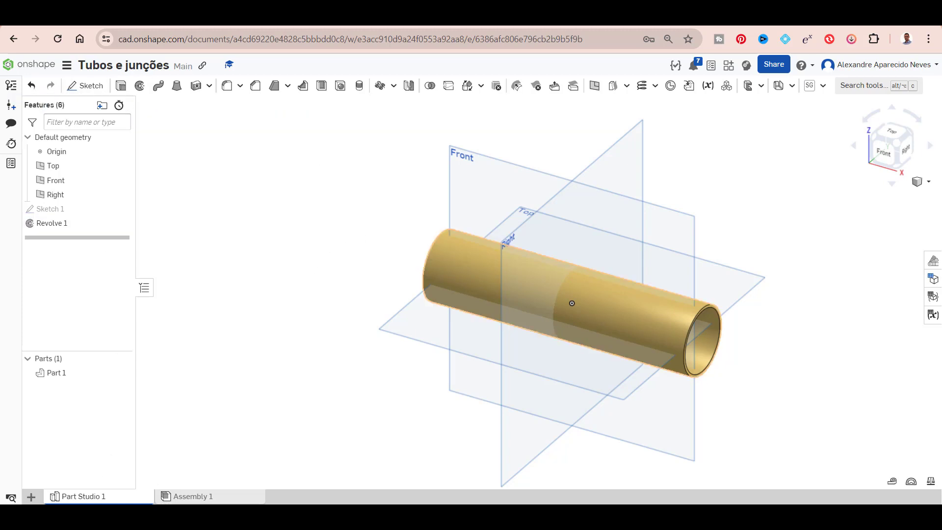
# Create a new Part Studio and start a sketch on its Top plane.
pyautogui.click(31, 497)
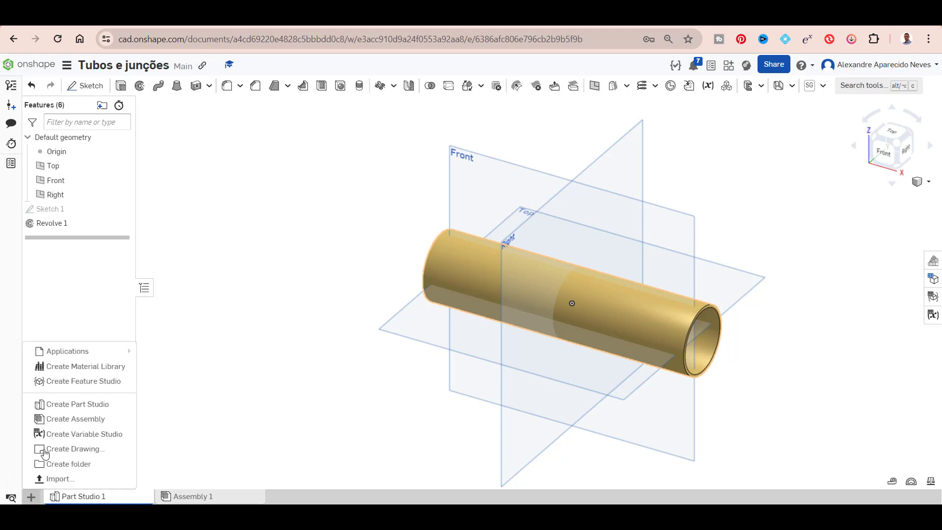
pyautogui.click(72, 405)
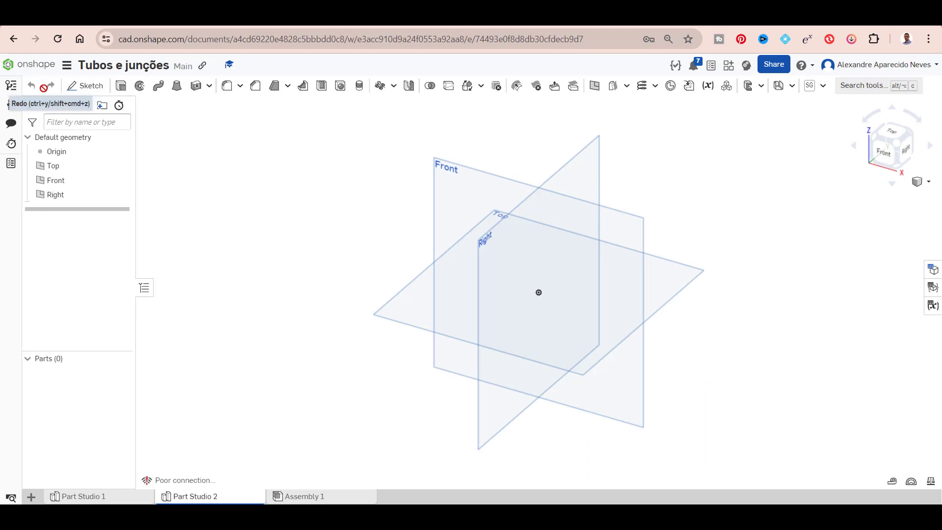
pyautogui.click(91, 89)
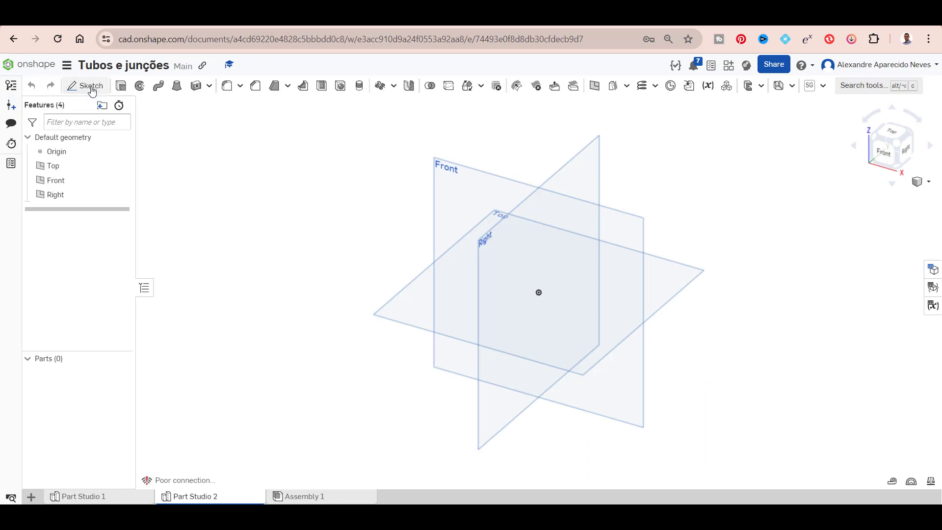
pyautogui.click(697, 278)
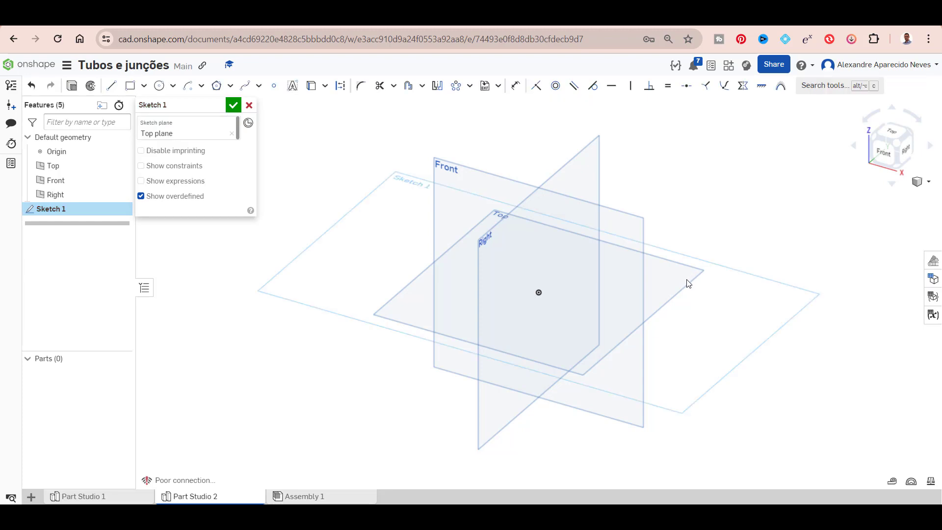
pyautogui.click(896, 134)
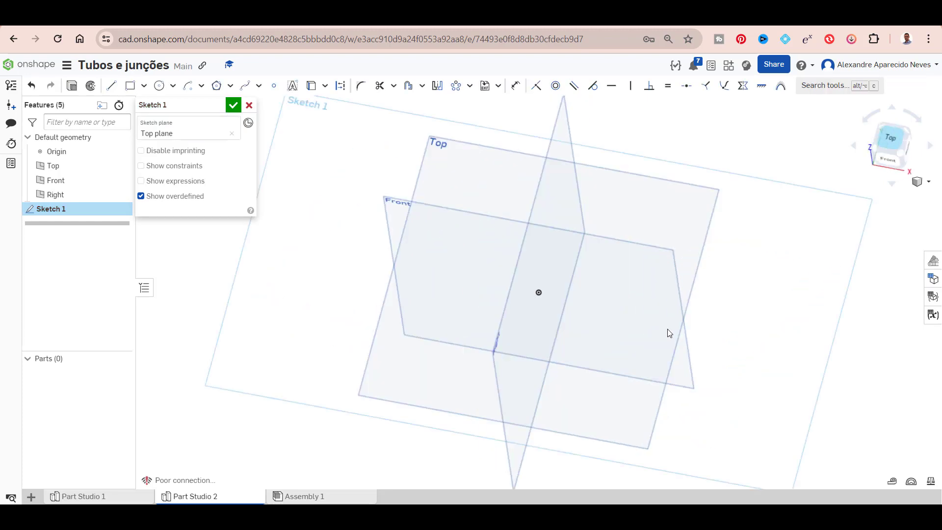
# Draw a 22-diameter circle centred on the origin and finish the sketch.
pyautogui.click(159, 85)
pyautogui.click(539, 293)
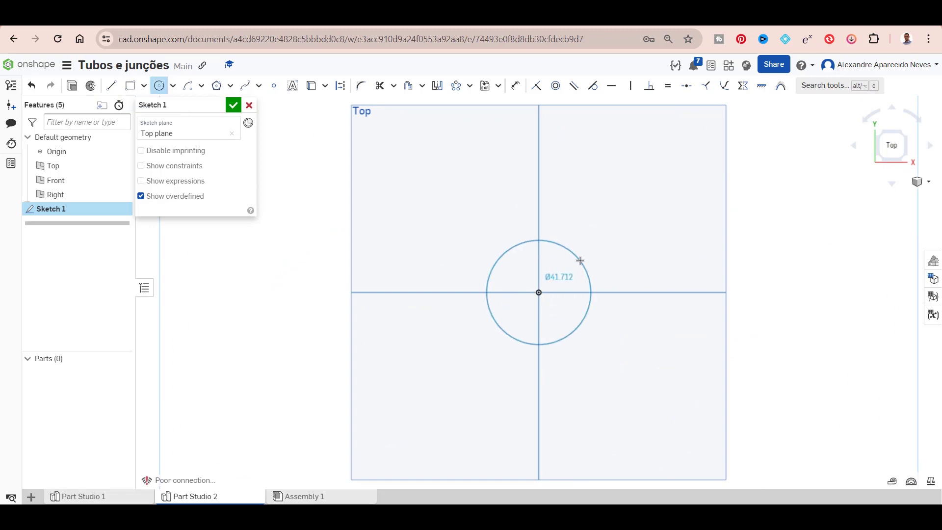
pyautogui.click(578, 258)
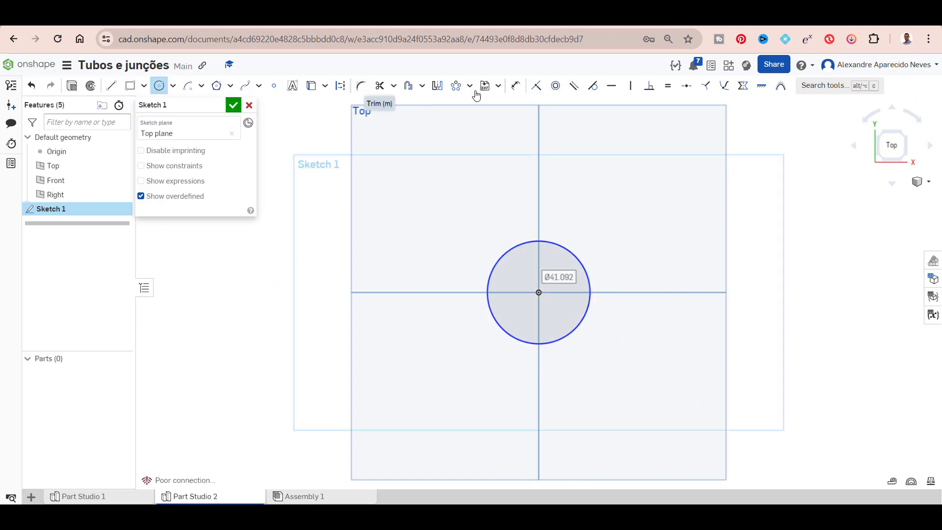
pyautogui.click(515, 86)
pyautogui.click(585, 268)
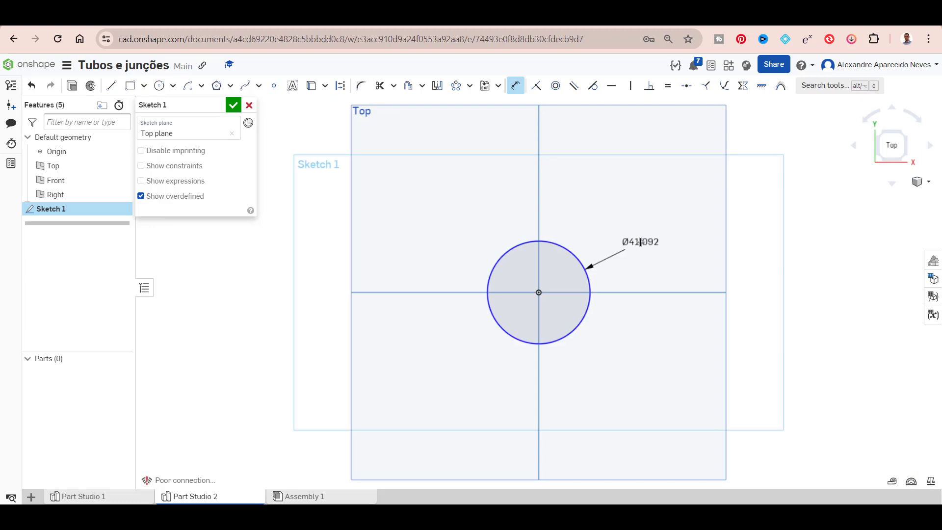
pyautogui.click(640, 243)
pyautogui.write('22')
pyautogui.press('Return')
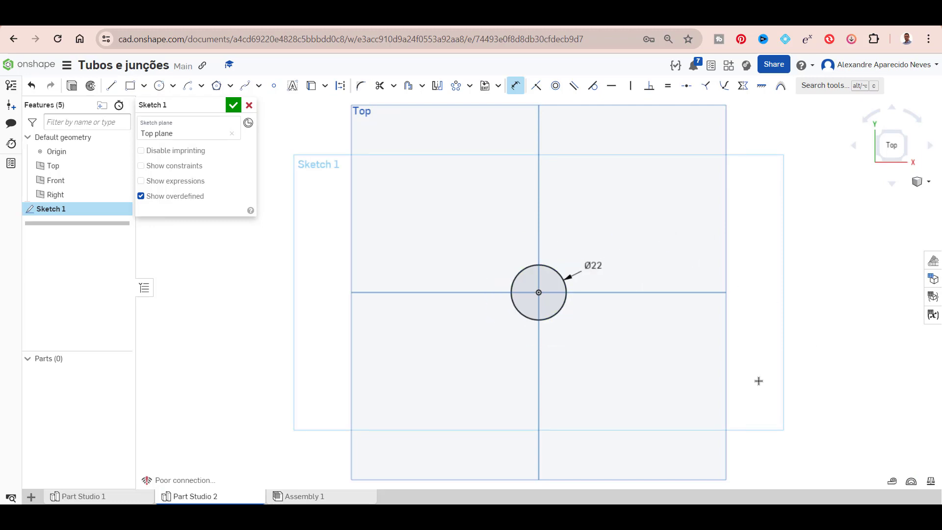
pyautogui.press('Return')
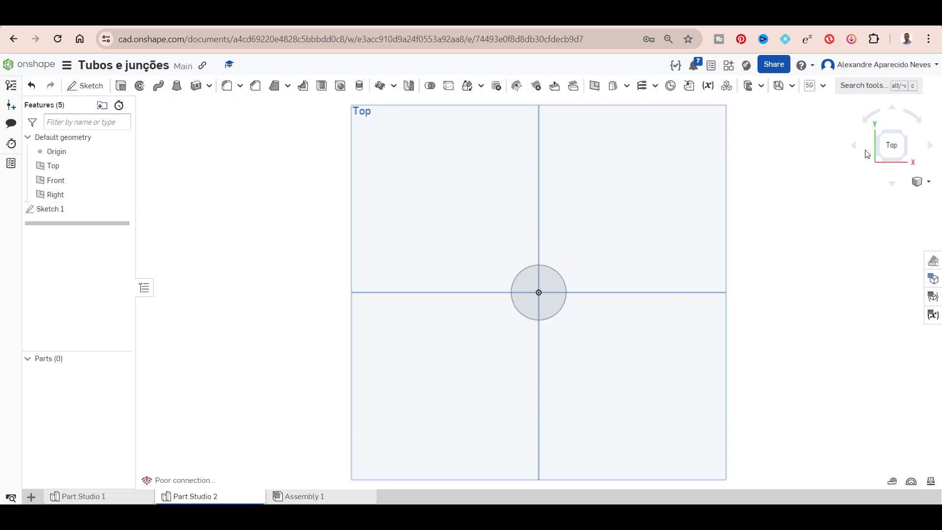
pyautogui.moveTo(675, 322); pyautogui.dragTo(555, 346, button='right')
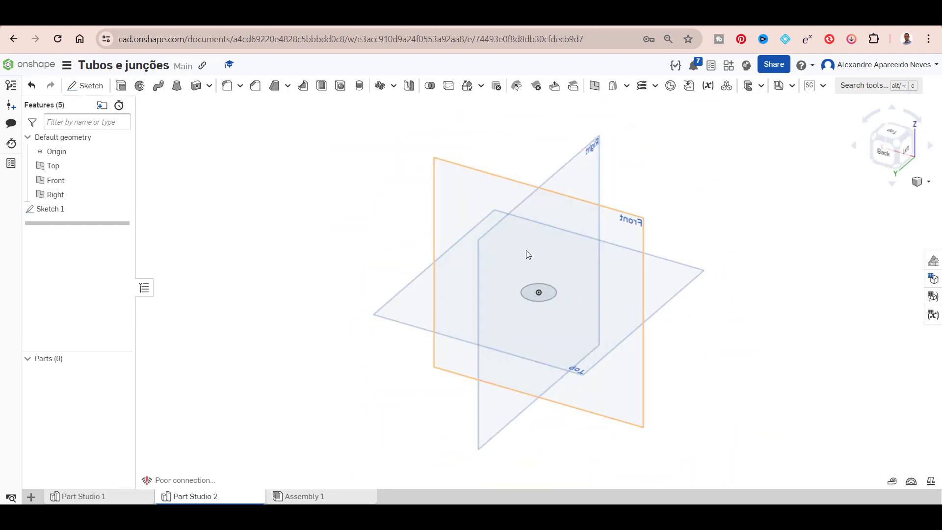
pyautogui.click(891, 143)
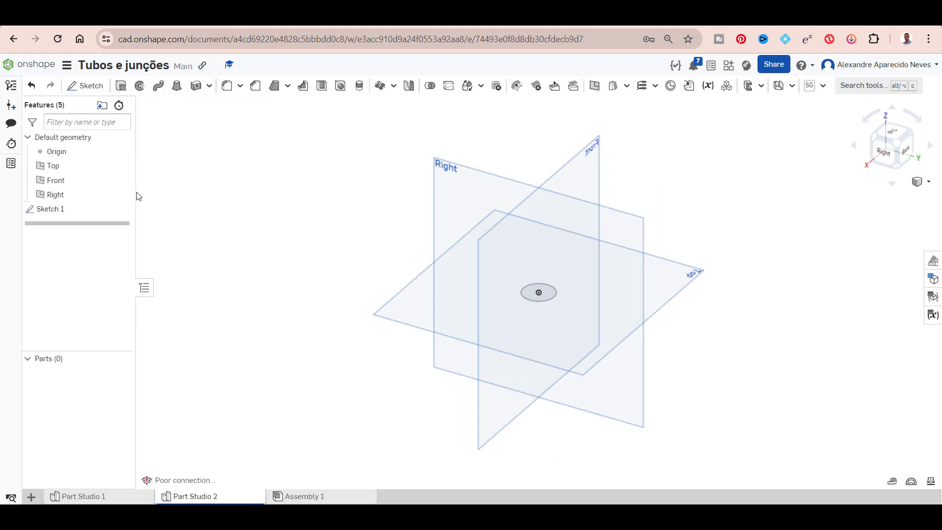
# On the Right plane, sketch a vertical line up from the origin joined to a horizontal line.
pyautogui.click(83, 87)
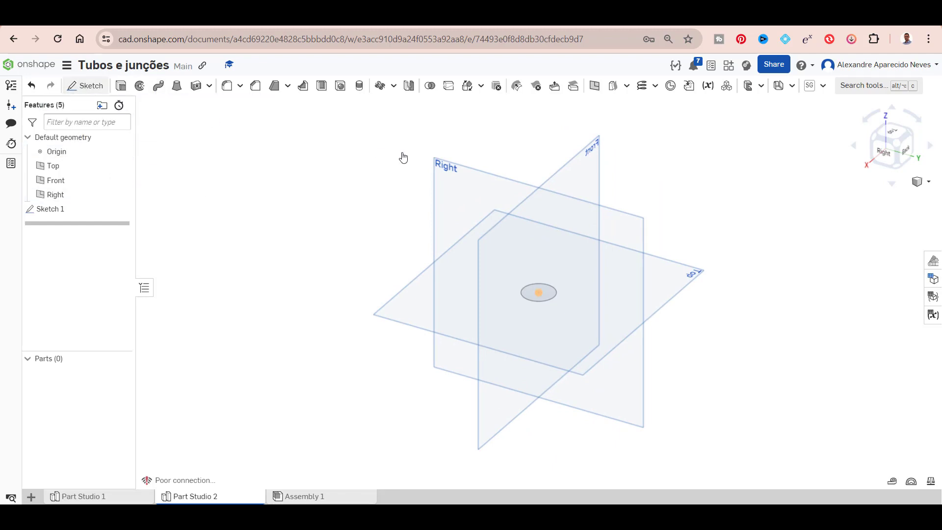
pyautogui.click(449, 176)
pyautogui.click(885, 157)
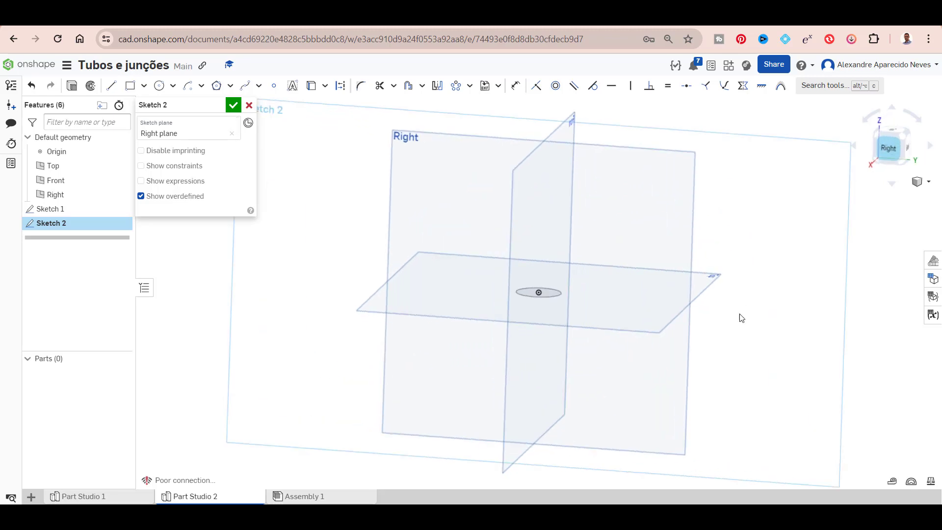
pyautogui.click(110, 86)
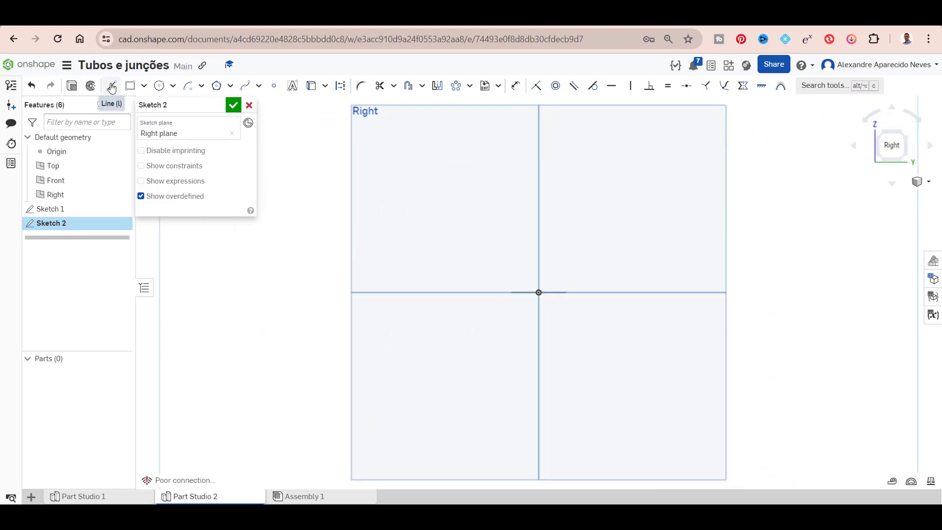
pyautogui.click(538, 293)
pyautogui.click(538, 200)
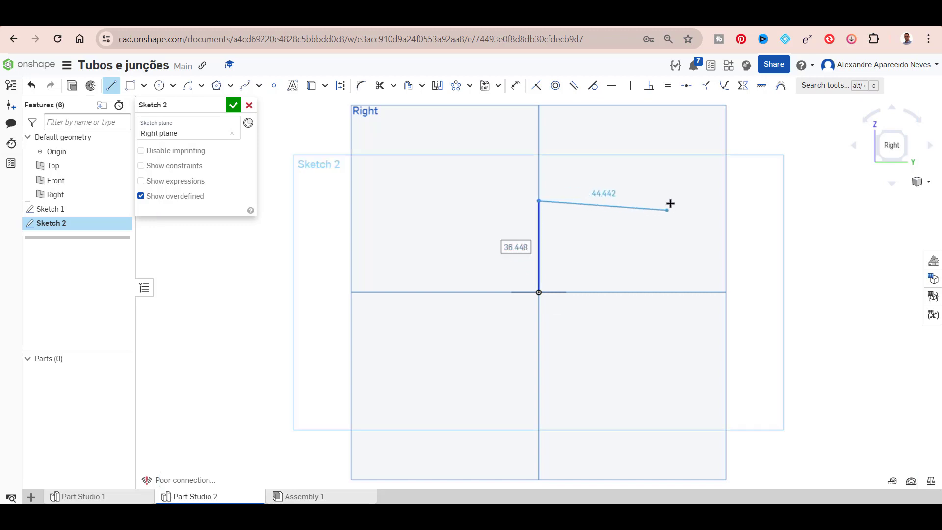
pyautogui.click(667, 200)
pyautogui.press('Escape')
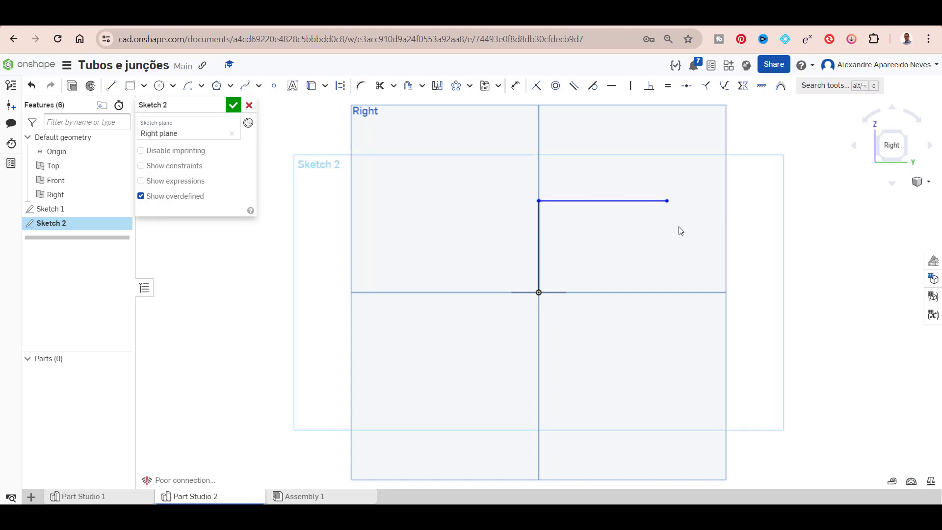
# Dimension the vertical leg 50 and the horizontal leg 50, then close the sketch.
pyautogui.click(515, 86)
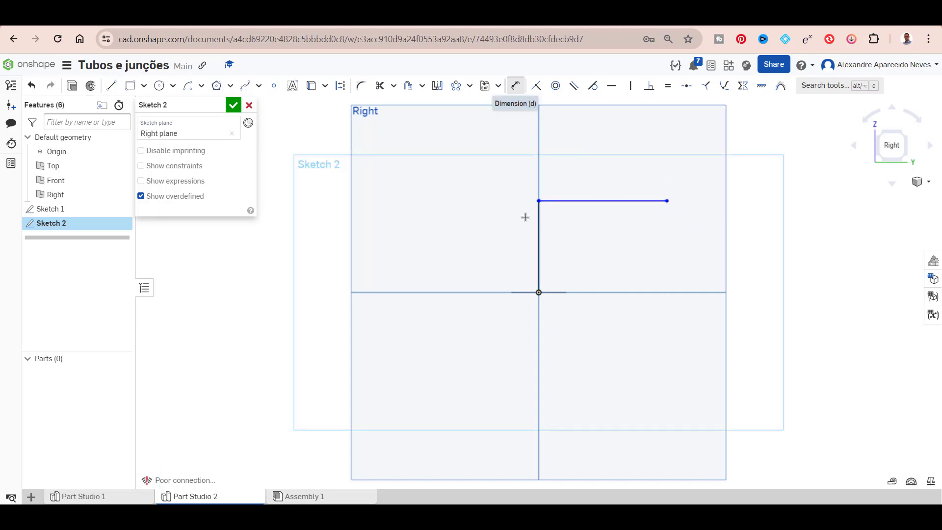
pyautogui.click(537, 240)
pyautogui.click(505, 241)
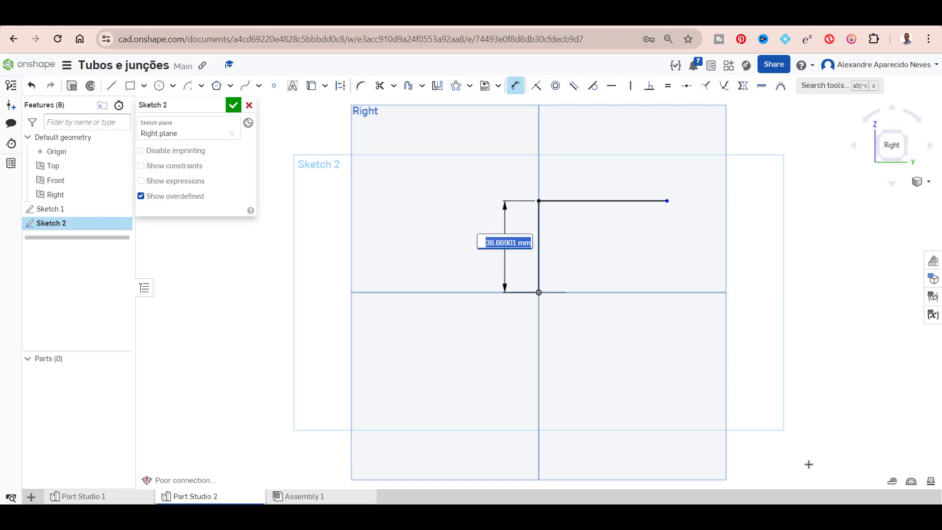
pyautogui.write('30')
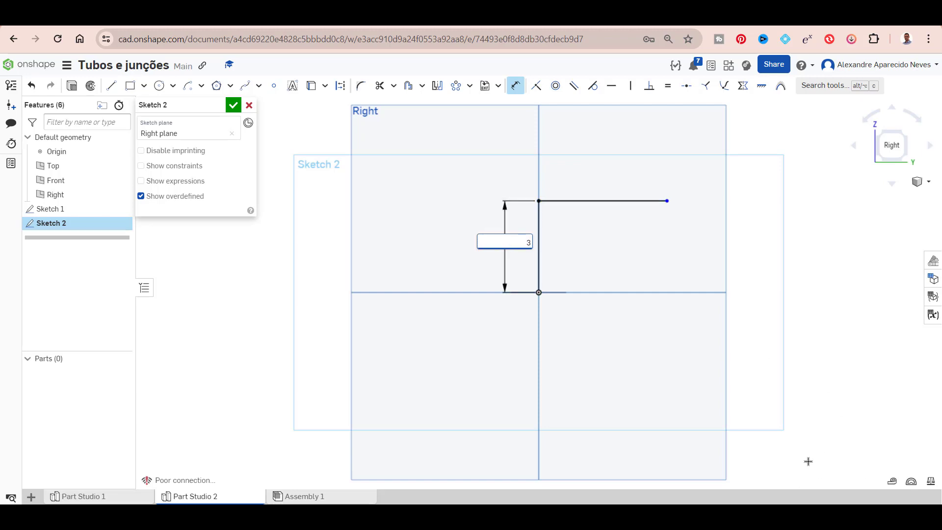
pyautogui.write('50')
pyautogui.press('Return')
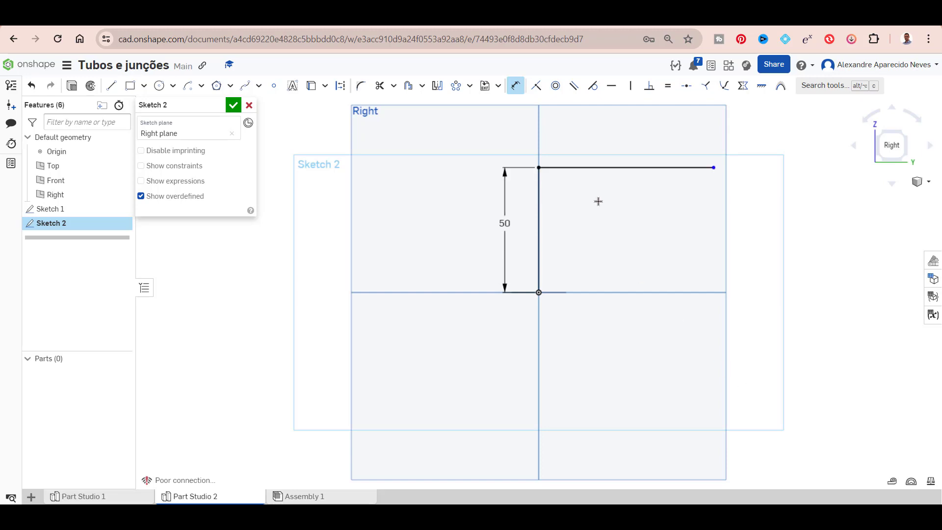
pyautogui.click(610, 169)
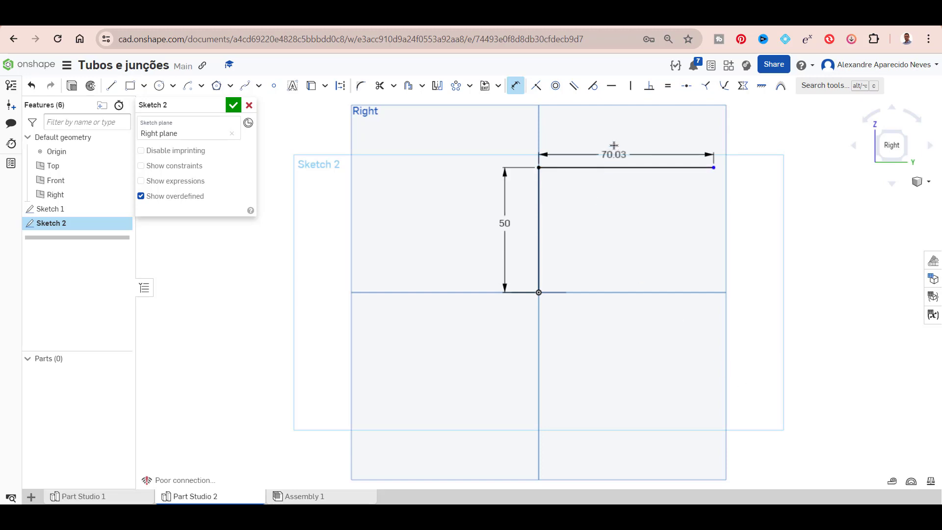
pyautogui.click(614, 145)
pyautogui.write('50')
pyautogui.press('Return')
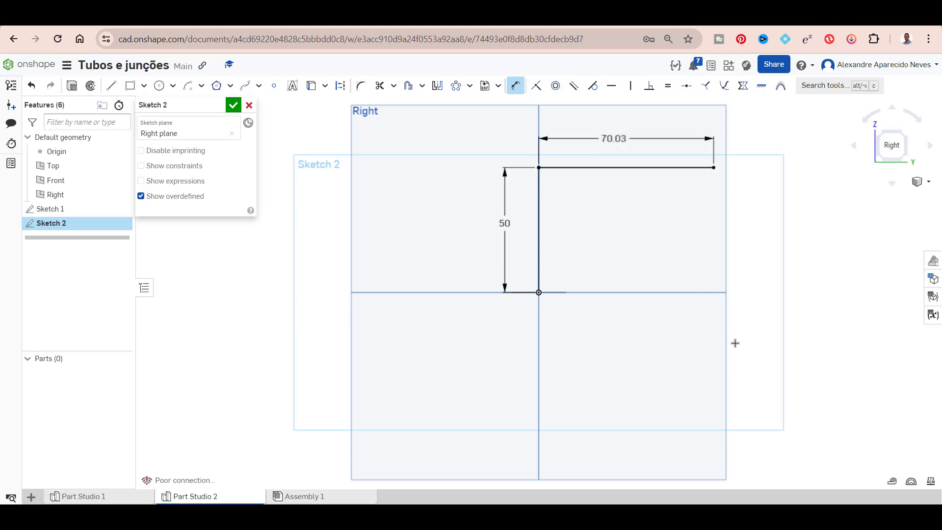
pyautogui.press('Return')
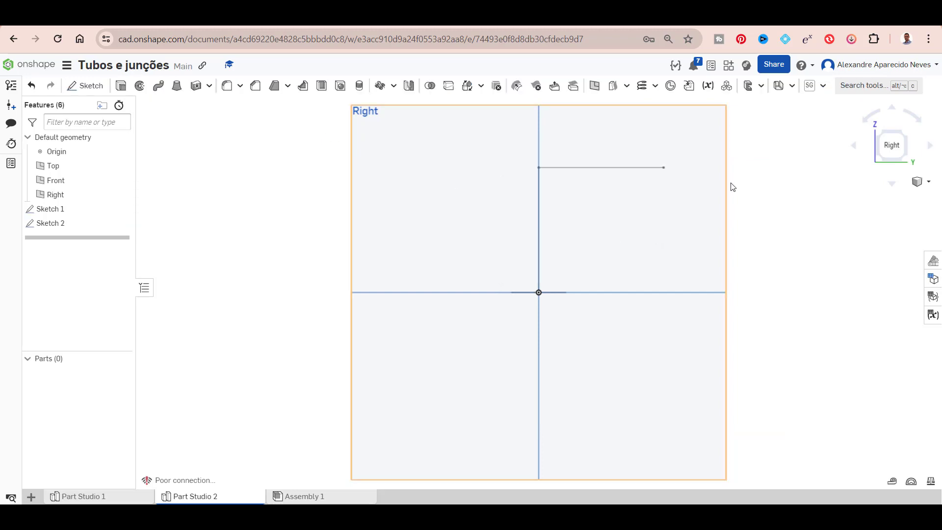
pyautogui.click(907, 139)
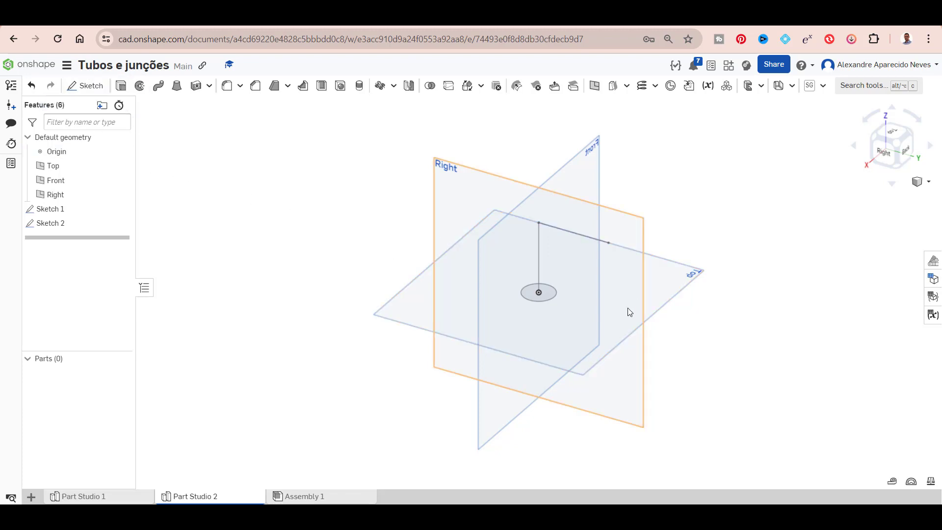
# Add a concentric Ø20 circle at the origin inside the Ø22 circle in Sketch 1.
pyautogui.doubleClick(54, 209)
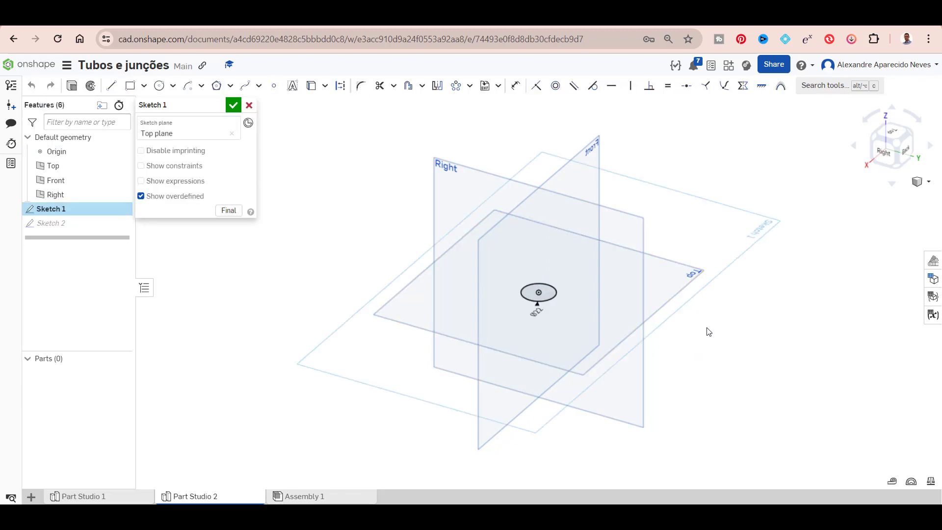
pyautogui.click(887, 132)
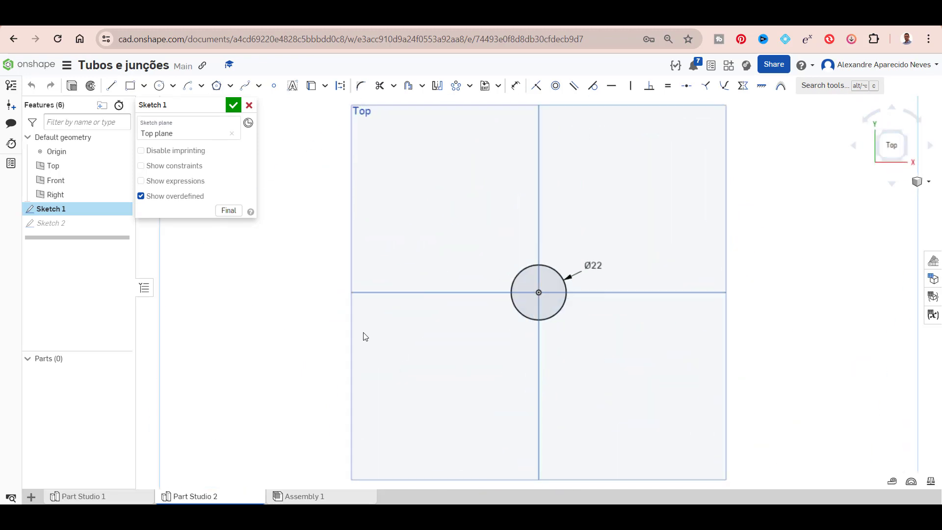
pyautogui.click(156, 86)
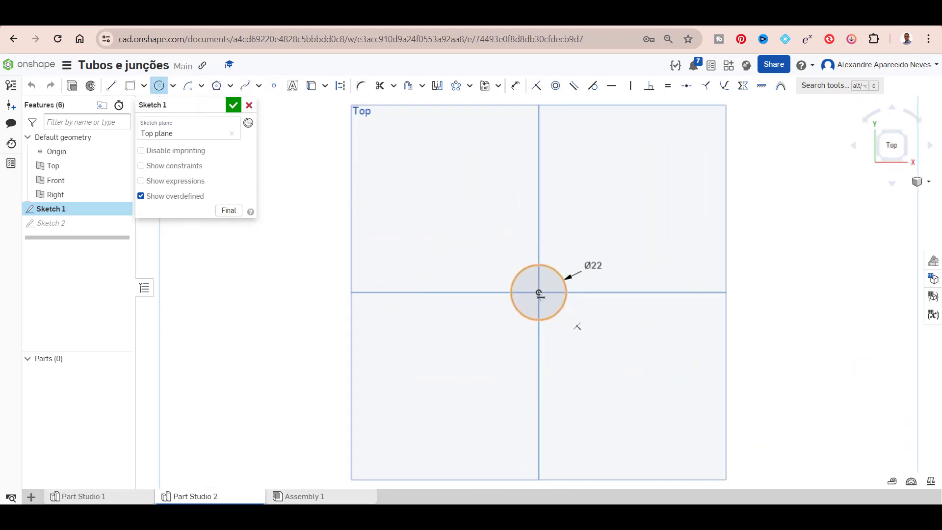
pyautogui.click(538, 293)
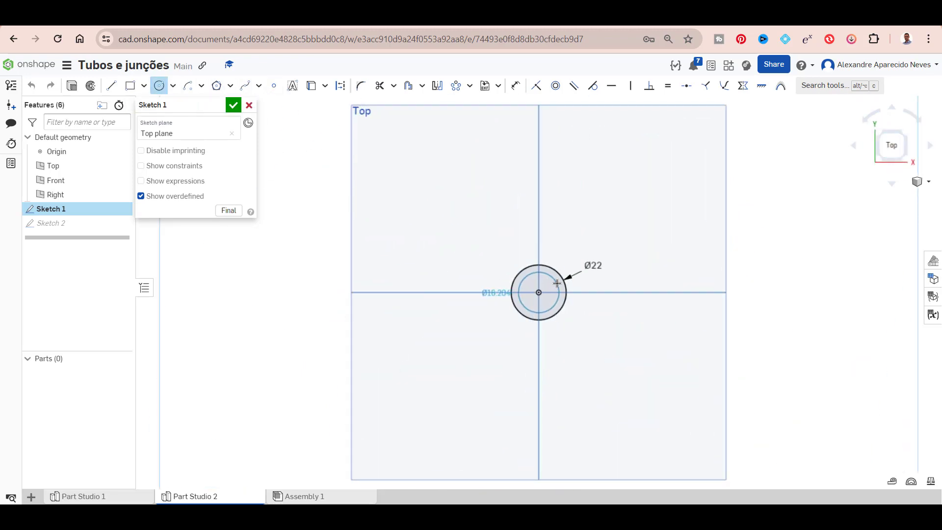
pyautogui.click(560, 282)
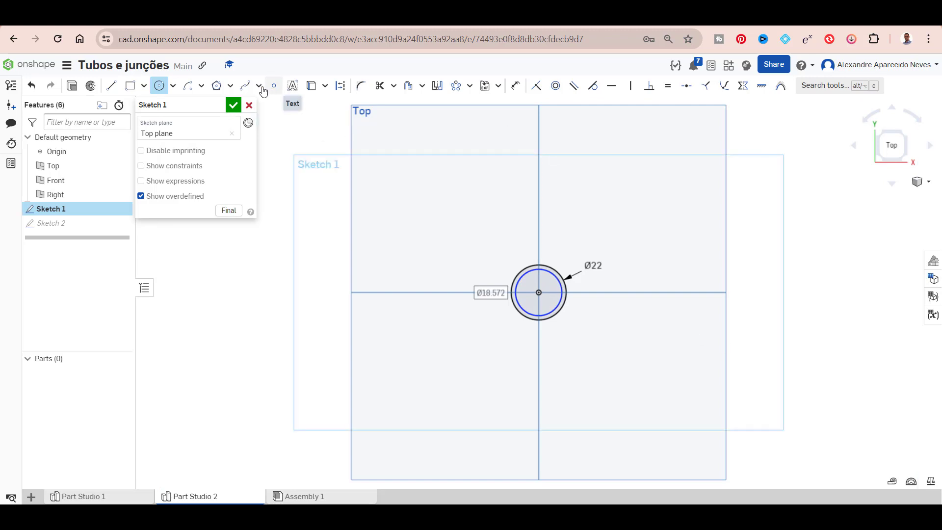
pyautogui.click(515, 86)
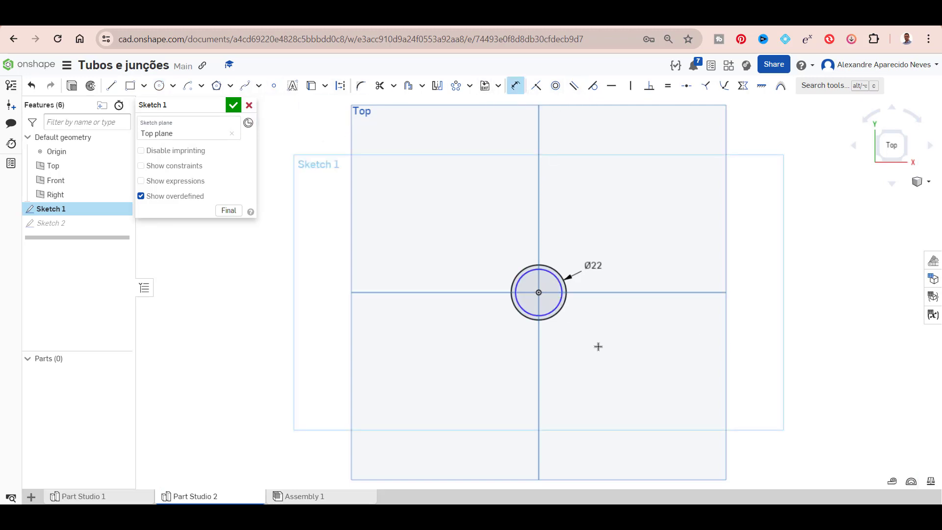
pyautogui.click(556, 309)
pyautogui.click(608, 342)
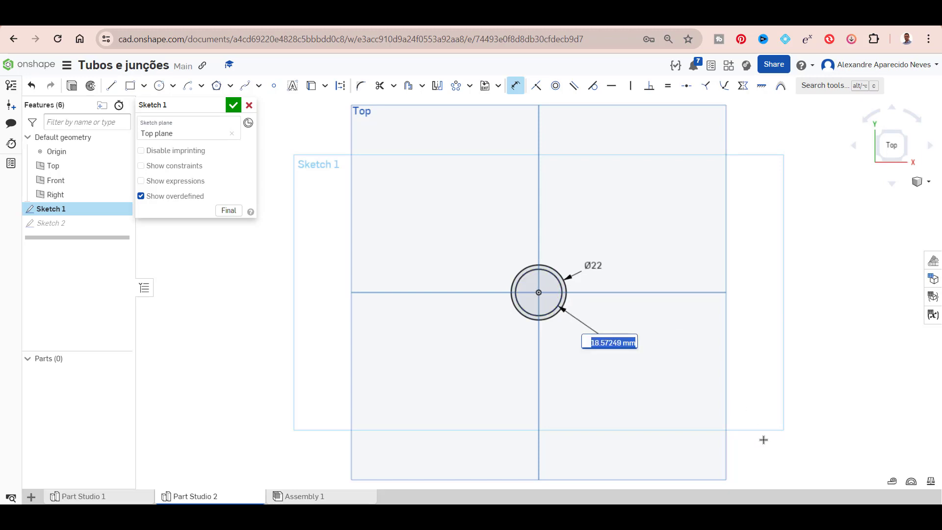
pyautogui.write('20')
pyautogui.press('Return')
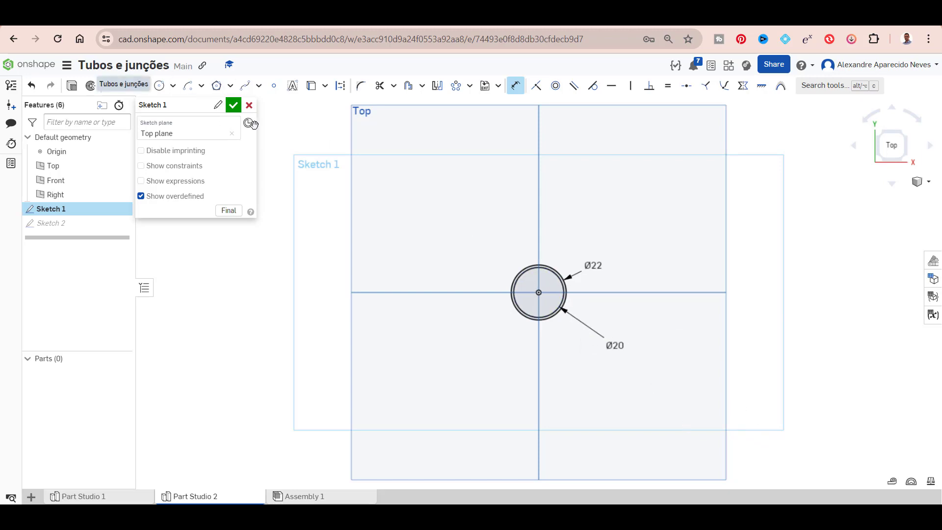
pyautogui.click(233, 105)
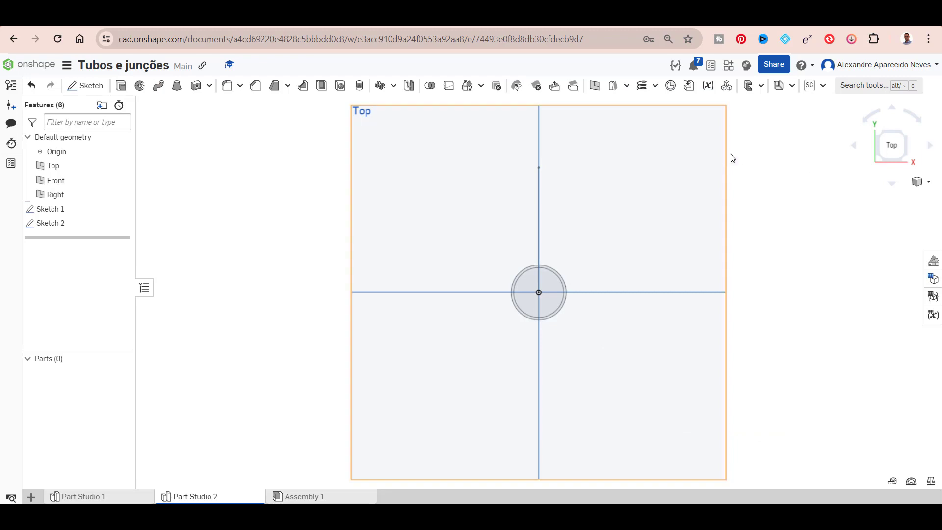
pyautogui.click(906, 136)
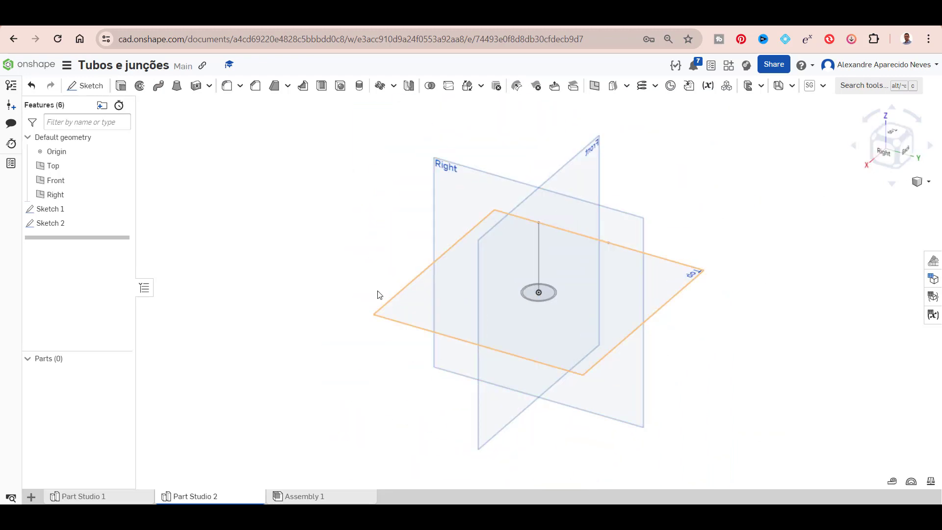
# Sweep the Sketch 1 ring face along the vertical and horizontal Sketch 2 lines.
pyautogui.click(158, 85)
pyautogui.scroll(3, 608, 339)
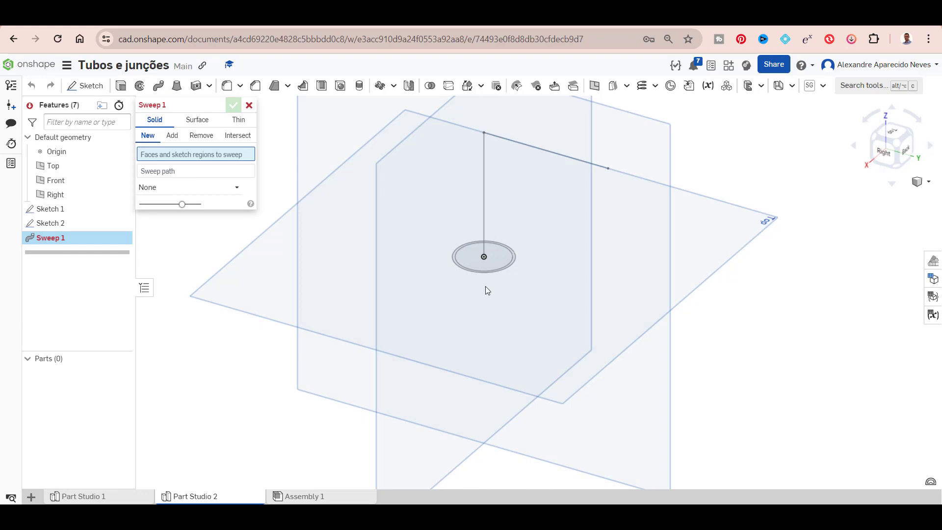
pyautogui.click(504, 269)
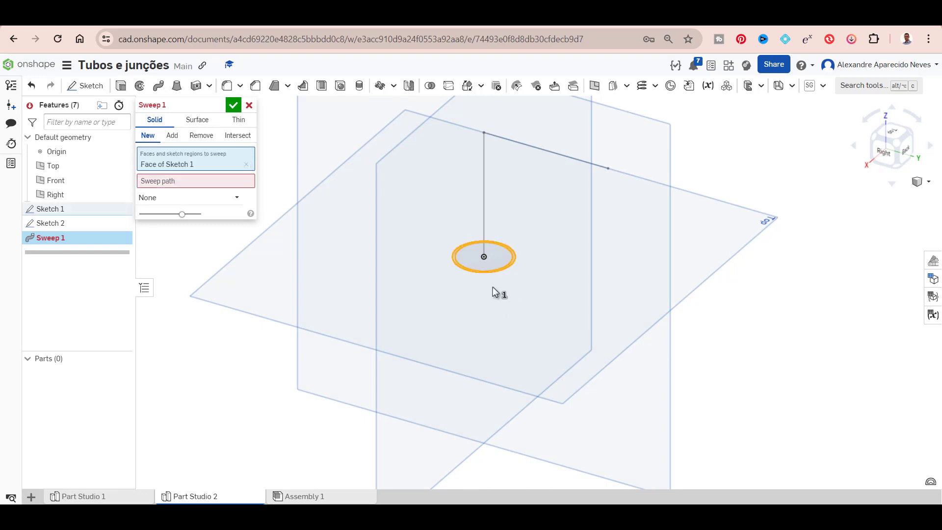
pyautogui.click(200, 184)
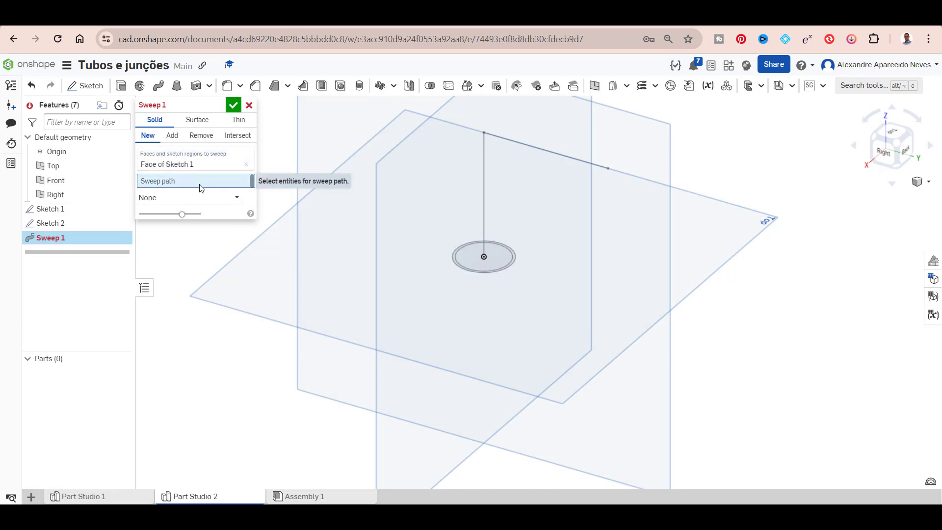
pyautogui.click(481, 217)
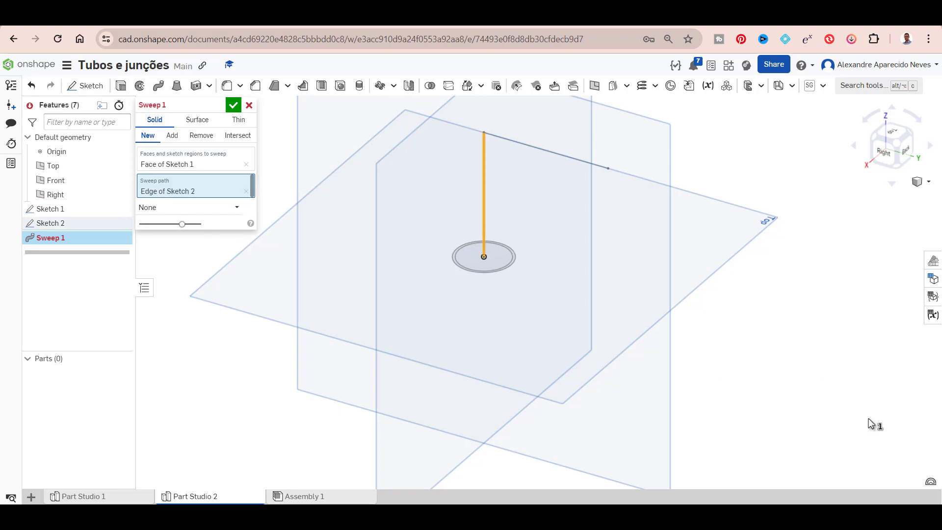
pyautogui.click(574, 157)
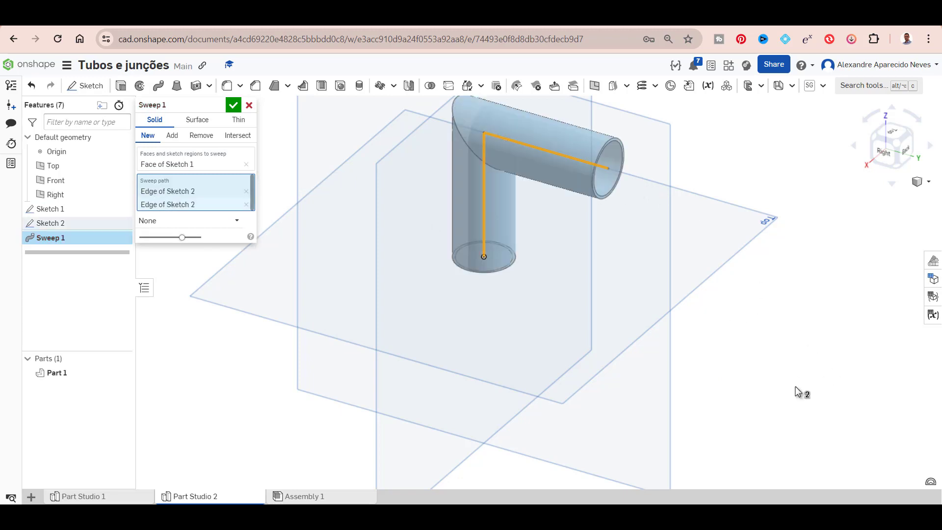
pyautogui.click(233, 105)
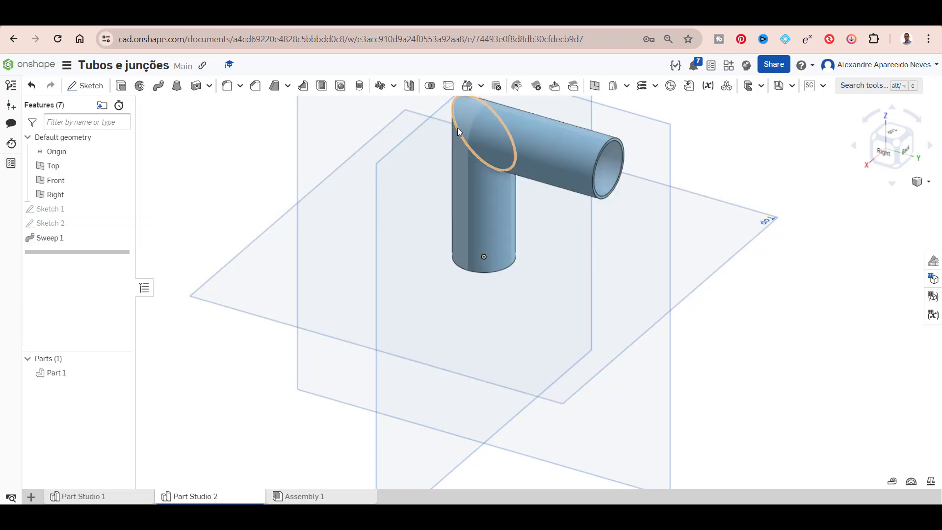
pyautogui.scroll(1, 612, 276)
pyautogui.scroll(-2, 611, 276)
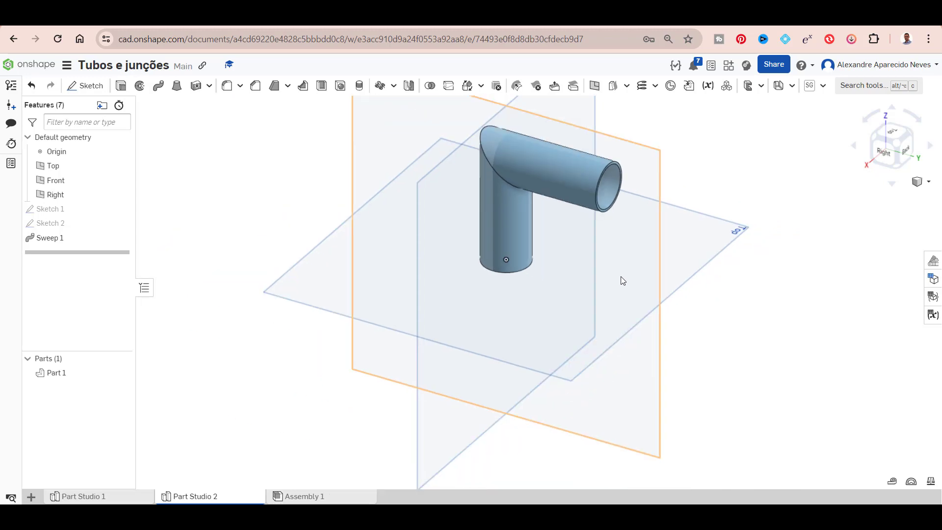
pyautogui.moveTo(620, 276)
pyautogui.mouseDown(button='right')
pyautogui.moveTo(657, 295)
pyautogui.moveTo(657, 347)
pyautogui.moveTo(629, 327)
pyautogui.mouseUp(button='right')
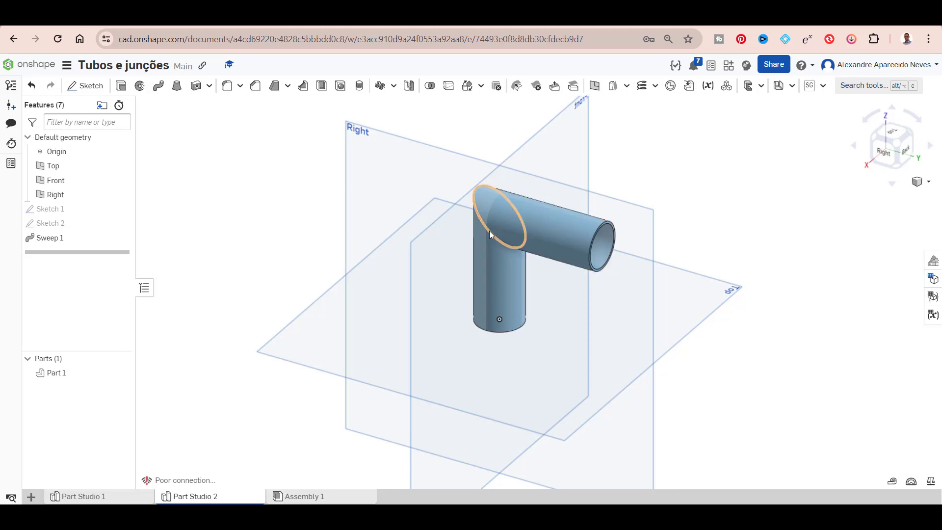
pyautogui.scroll(2, 490, 234)
pyautogui.scroll(2, 489, 234)
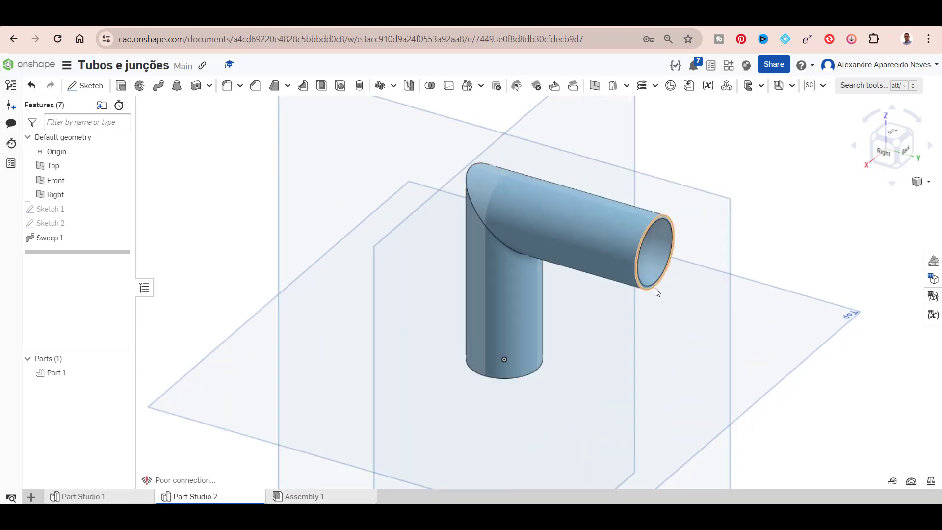
# Recolour the L-shaped swept tube, Part 1, red (FF0000) through Edit appearance.
pyautogui.rightClick(57, 378)
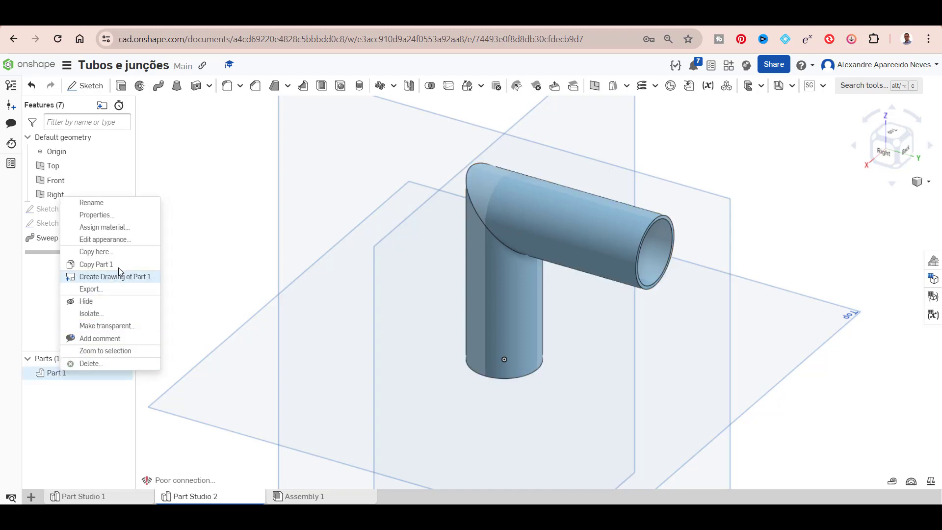
pyautogui.click(118, 238)
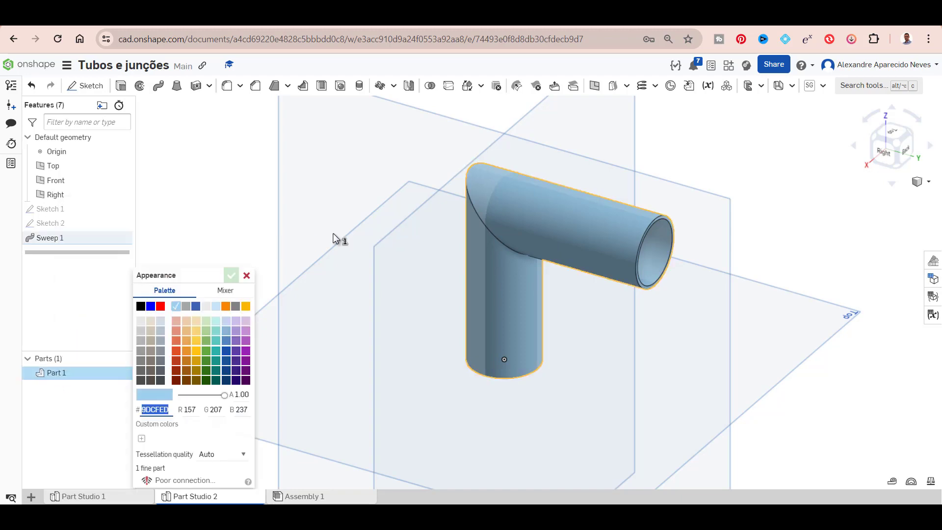
pyautogui.click(160, 306)
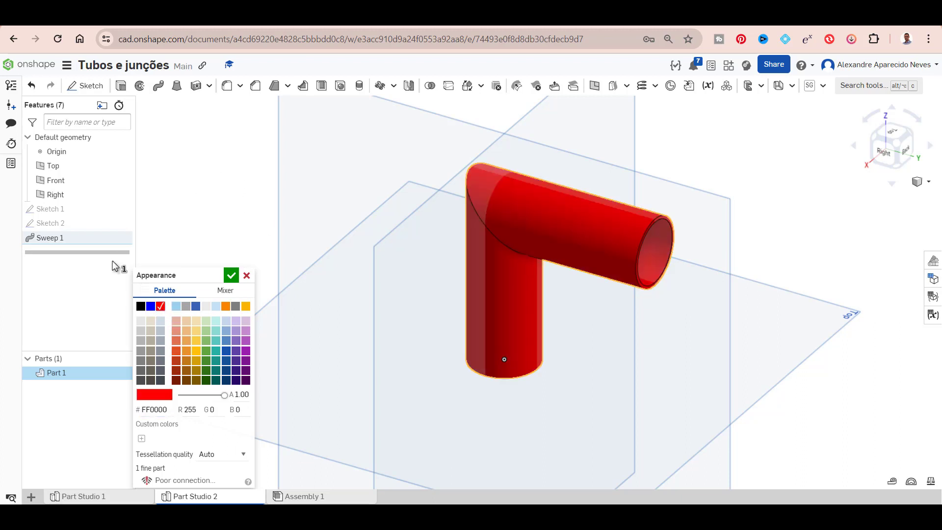
pyautogui.click(231, 275)
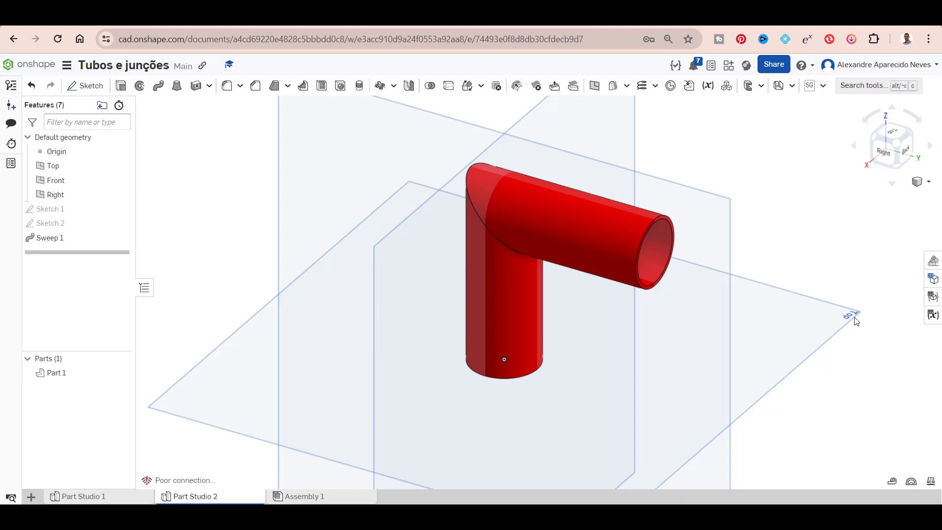
pyautogui.scroll(-3, 856, 322)
pyautogui.scroll(2, 814, 328)
pyautogui.scroll(-2, 811, 336)
pyautogui.scroll(-1, 817, 350)
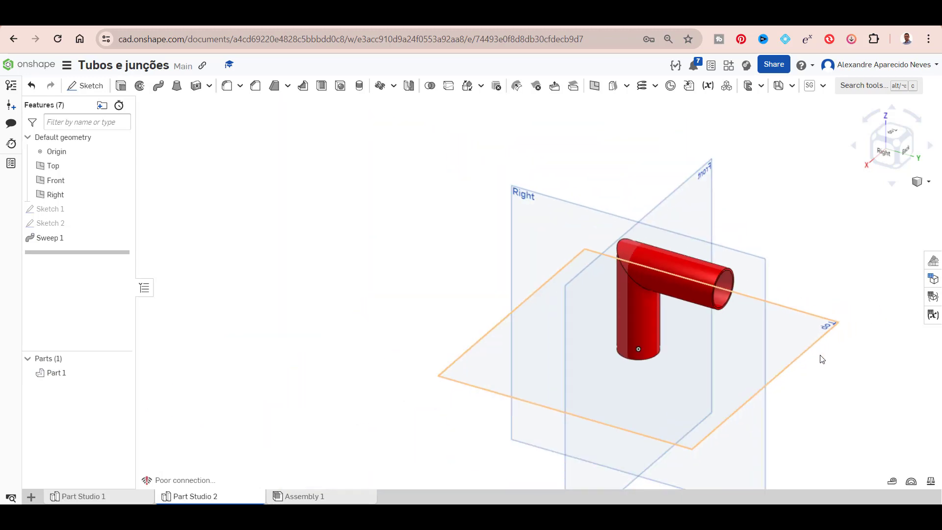
pyautogui.moveTo(763, 347); pyautogui.dragTo(567, 307, button='middle')
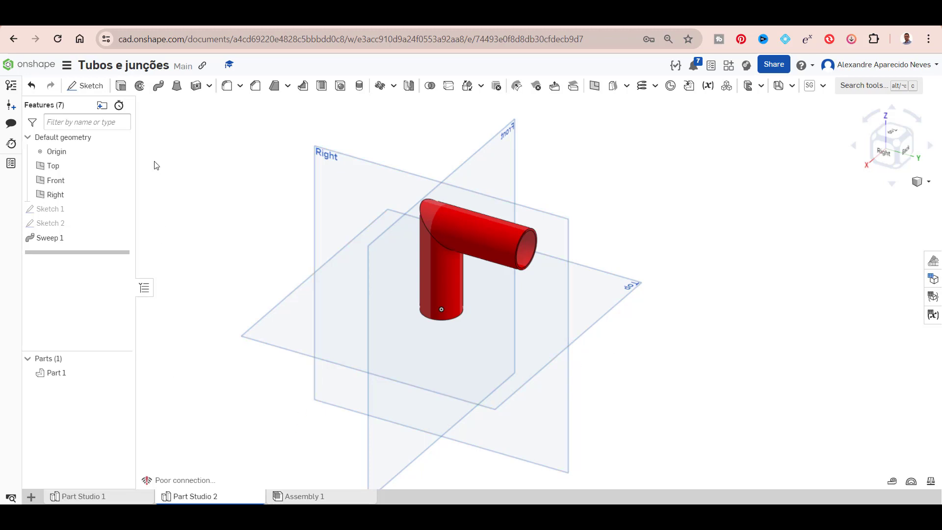
# Create a new Part Studio and start a sketch on the Top plane, viewed face-on.
pyautogui.click(32, 496)
pyautogui.click(75, 409)
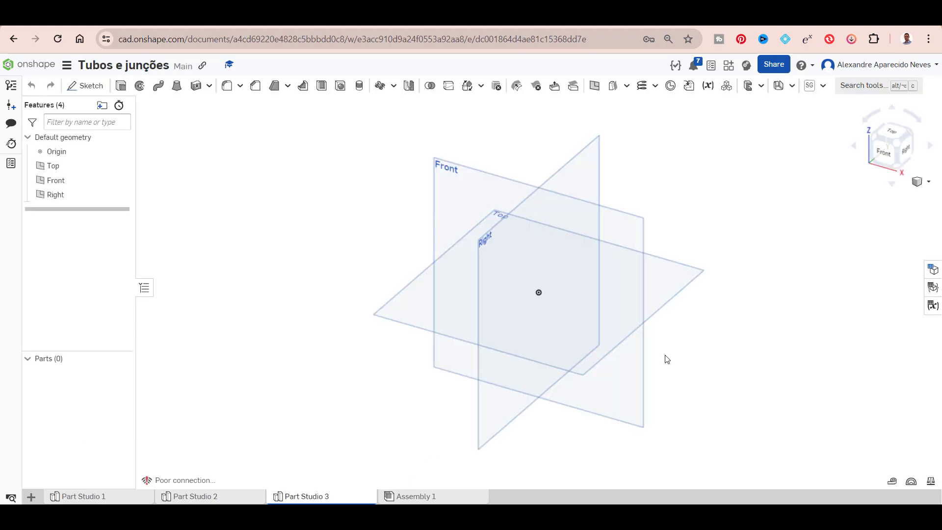
pyautogui.click(82, 94)
pyautogui.click(684, 276)
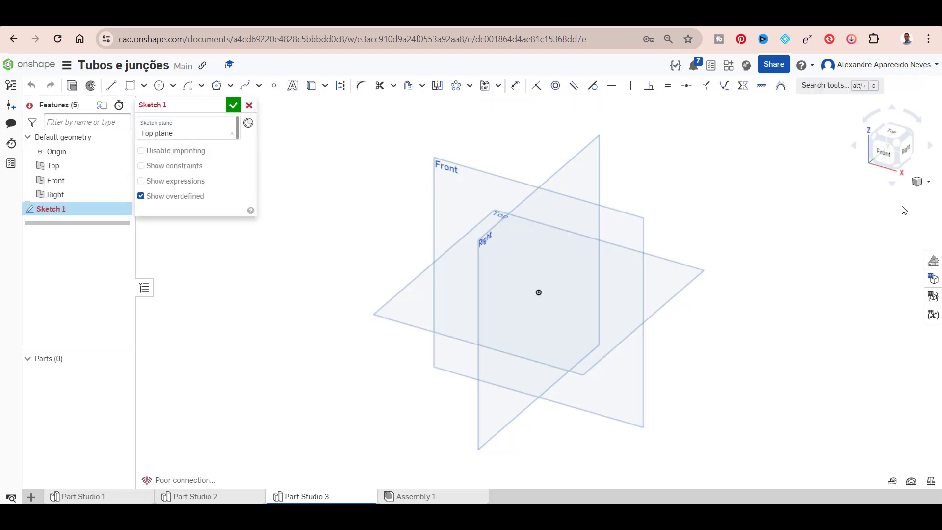
pyautogui.click(893, 133)
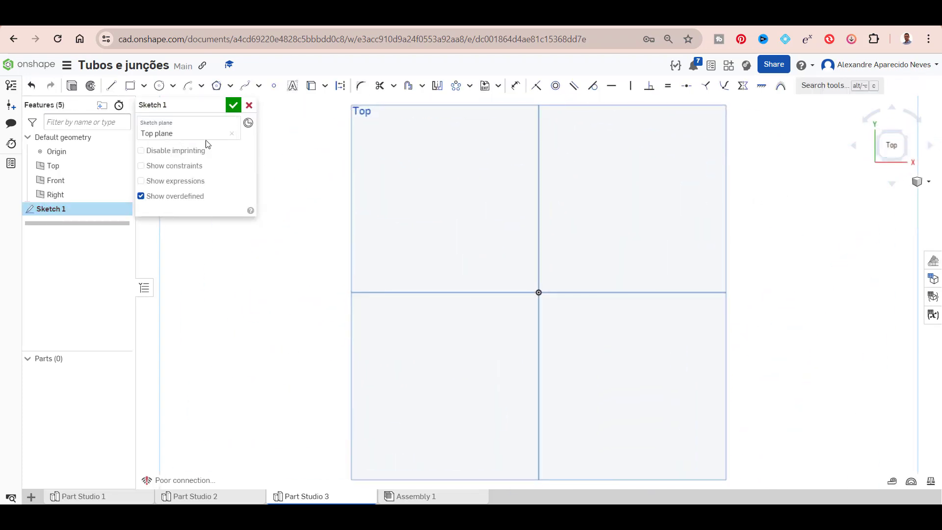
# Draw two concentric centre-point circles at the origin.
pyautogui.click(159, 86)
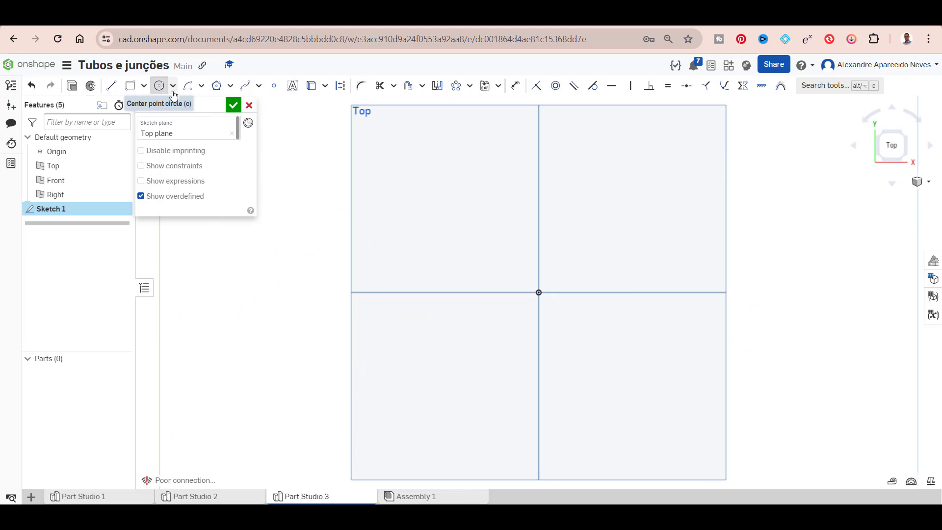
pyautogui.click(539, 293)
pyautogui.click(578, 267)
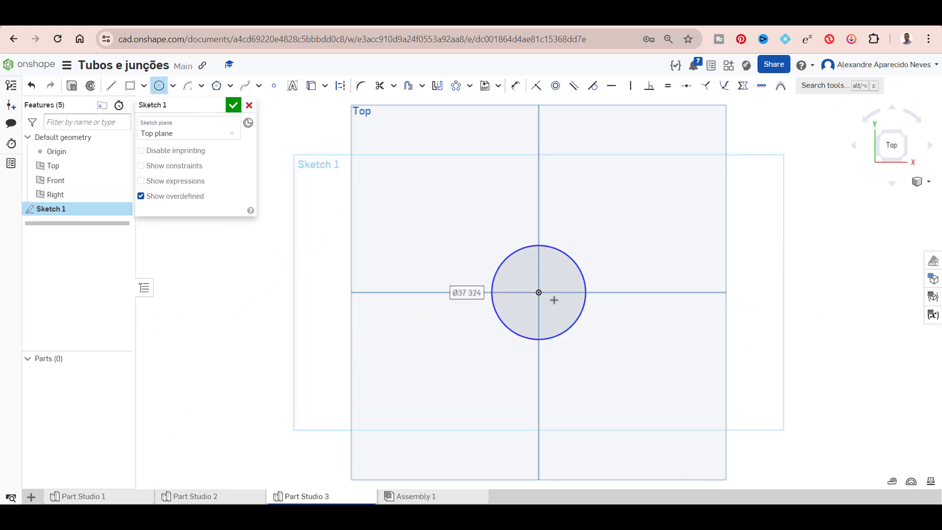
pyautogui.click(539, 292)
pyautogui.click(575, 282)
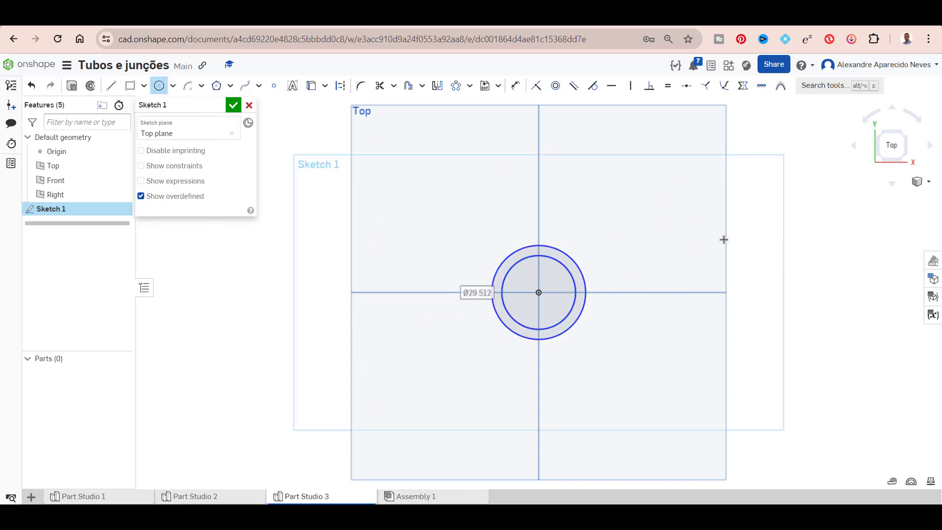
# Dimension the outer circle Ø22 and the inner circle Ø20, then accept Sketch 1.
pyautogui.click(515, 85)
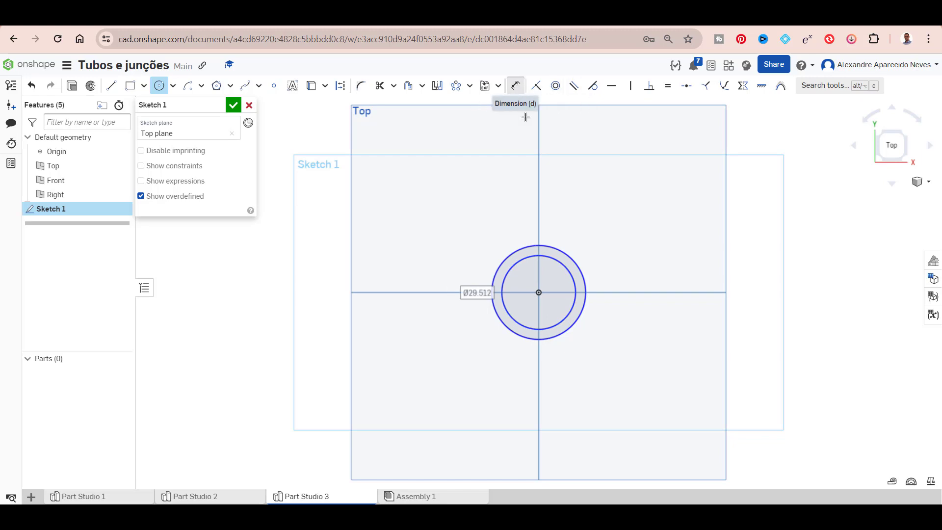
pyautogui.click(559, 250)
pyautogui.click(632, 242)
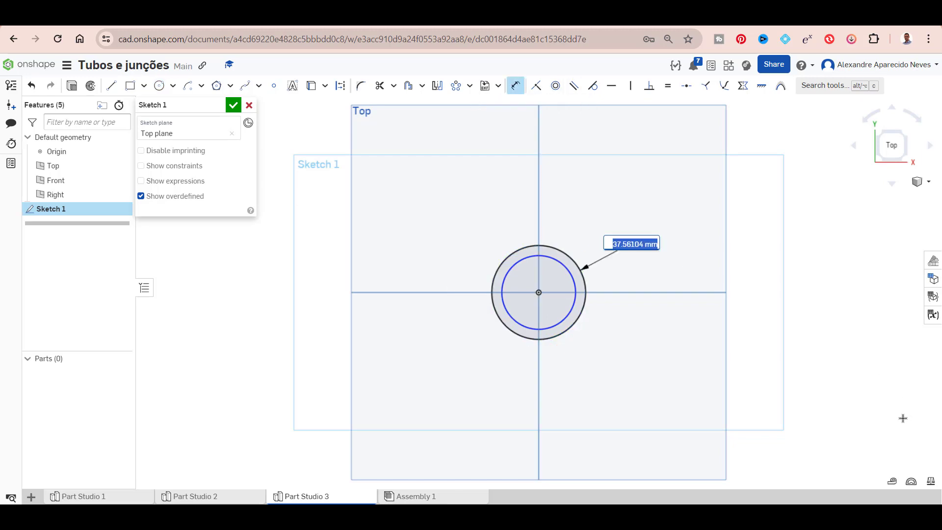
pyautogui.write('22')
pyautogui.press('Return')
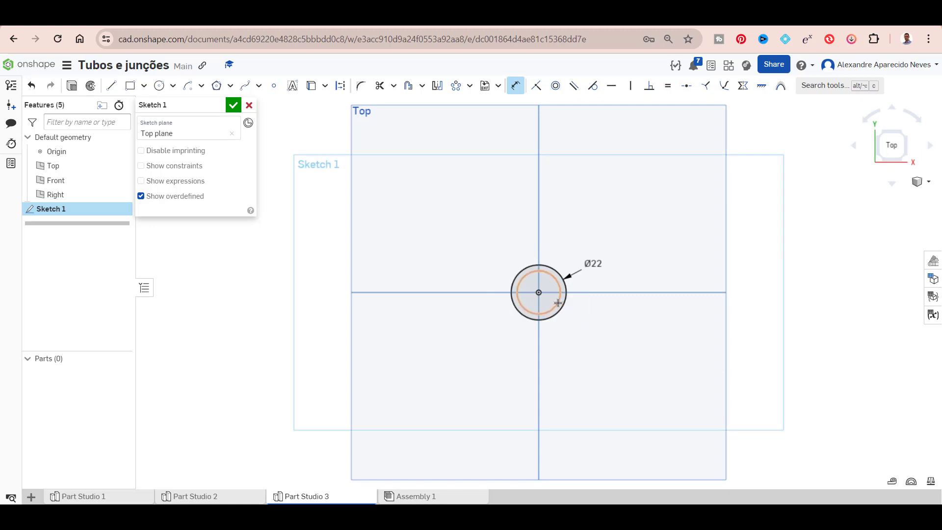
pyautogui.click(556, 306)
pyautogui.click(579, 321)
pyautogui.write('20')
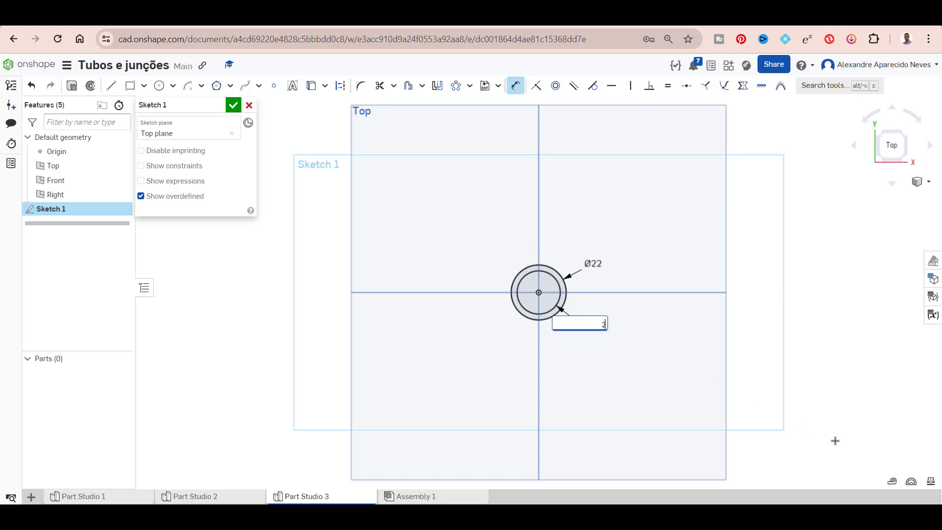
pyautogui.press('Return')
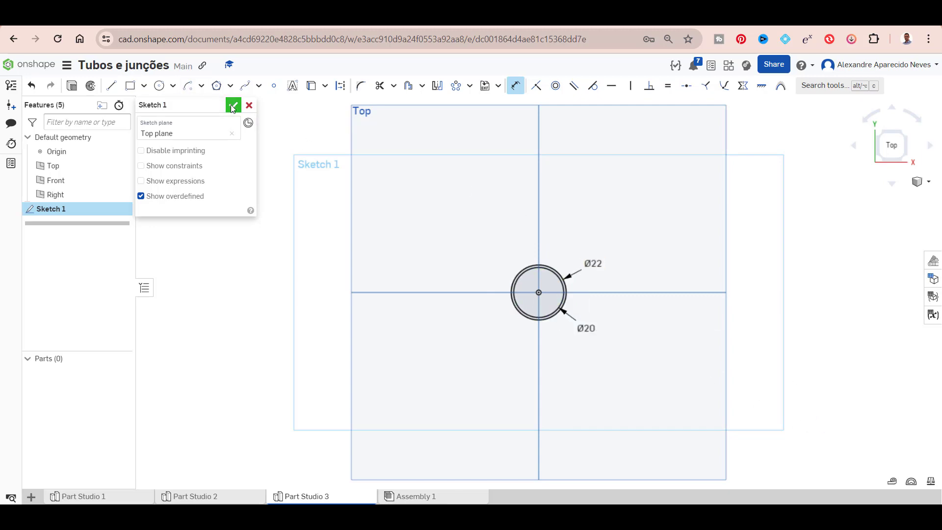
pyautogui.click(229, 105)
# Start a second sketch on the Front plane.
pyautogui.moveTo(638, 314)
pyautogui.mouseDown(button='right')
pyautogui.moveTo(659, 341)
pyautogui.moveTo(524, 369)
pyautogui.mouseUp(button='right')
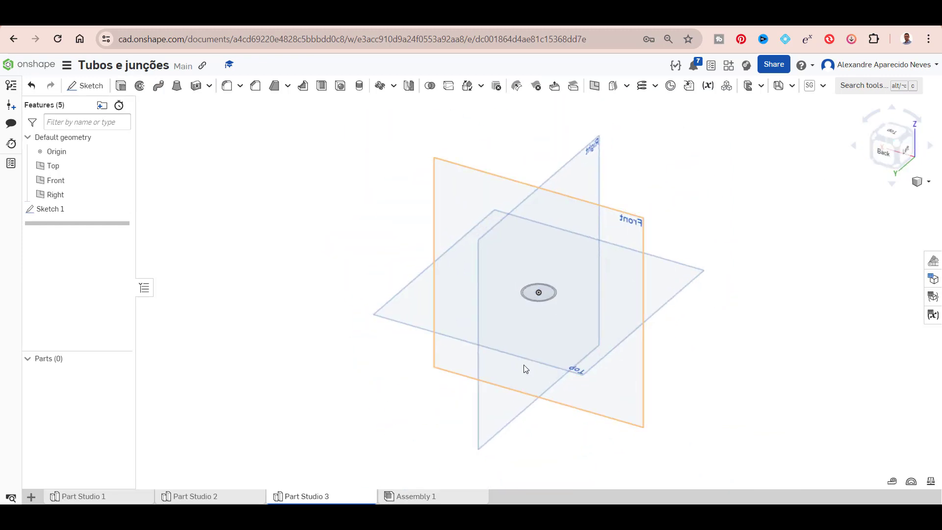
pyautogui.click(91, 86)
pyautogui.click(439, 168)
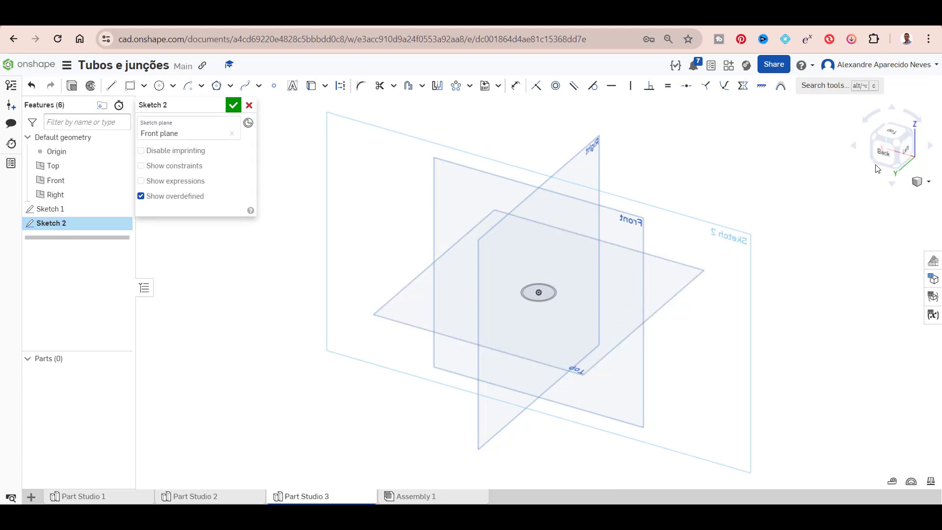
# Draw an L path from the origin: a vertical line up, then a horizontal line right.
pyautogui.click(887, 160)
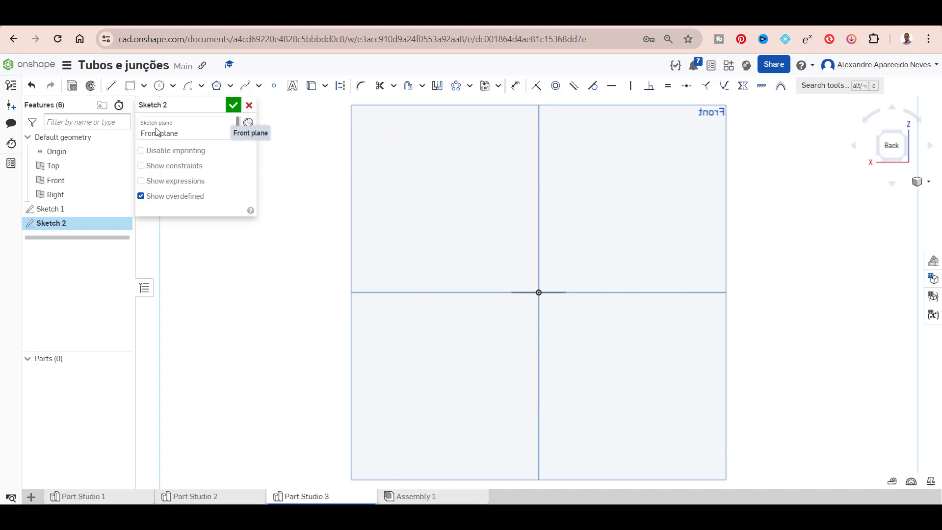
pyautogui.click(111, 86)
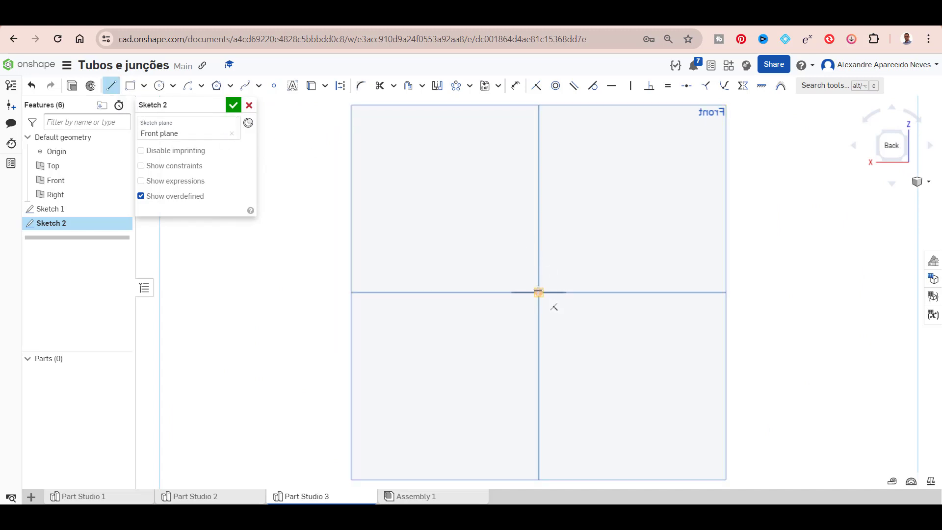
pyautogui.click(538, 292)
pyautogui.click(539, 204)
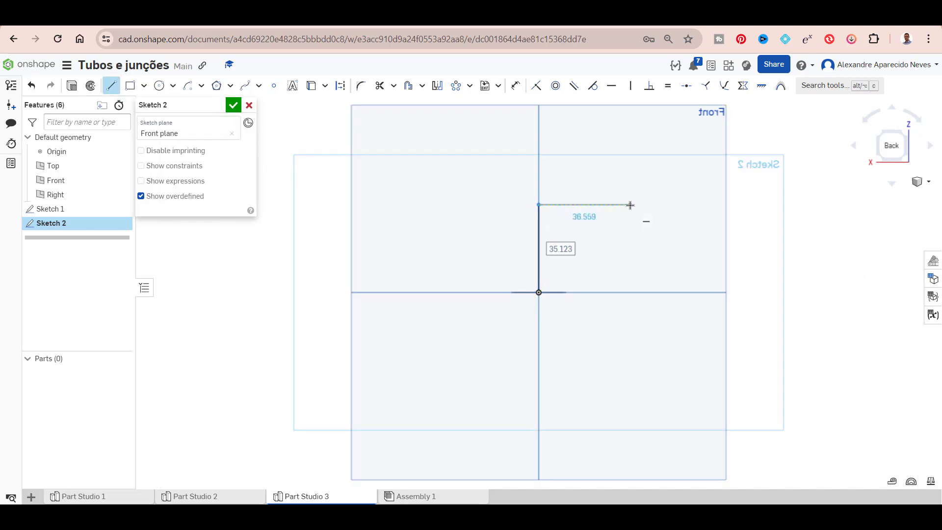
pyautogui.click(629, 205)
pyautogui.press('Escape')
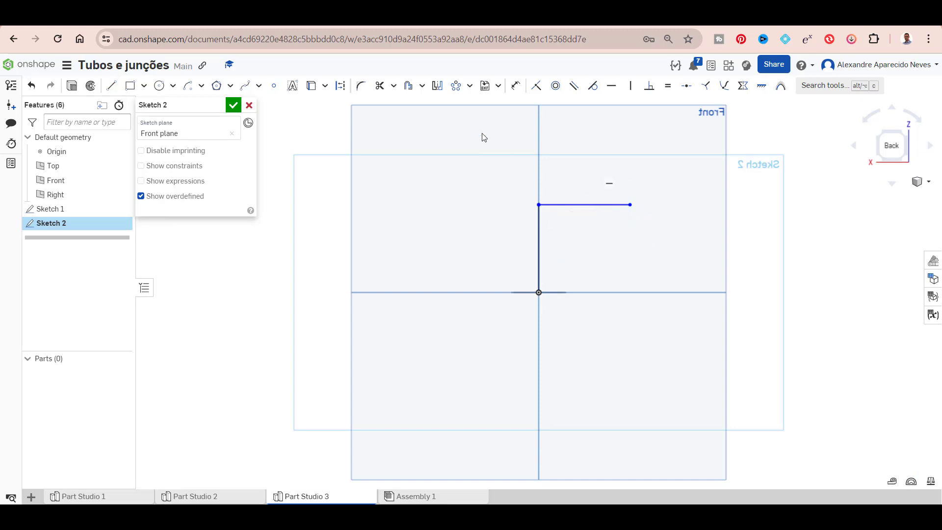
# Dimension the vertical and horizontal lines at 50 each.
pyautogui.click(515, 86)
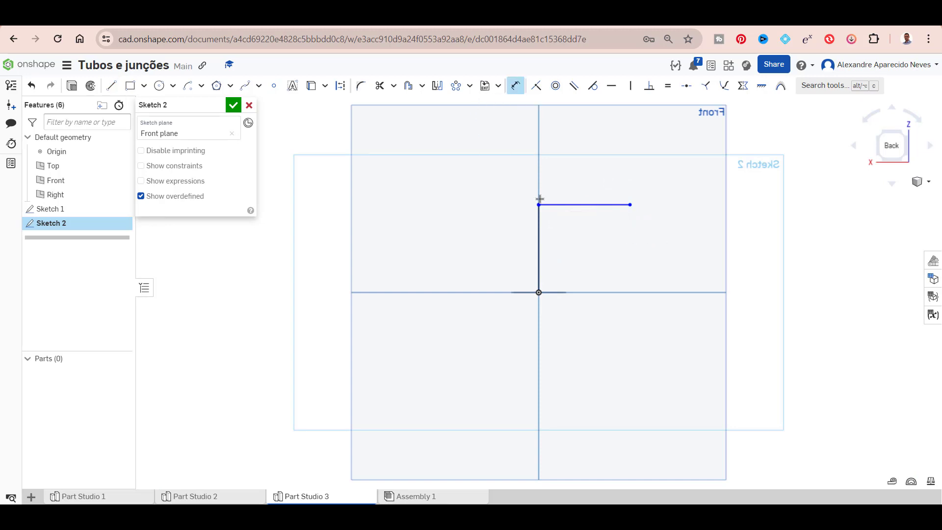
pyautogui.click(538, 230)
pyautogui.click(484, 244)
pyautogui.write('50')
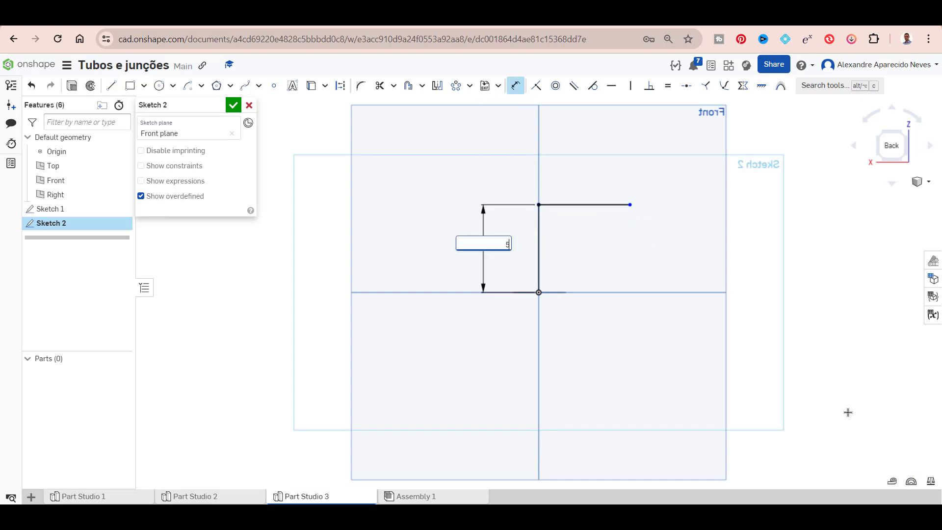
pyautogui.press('Return')
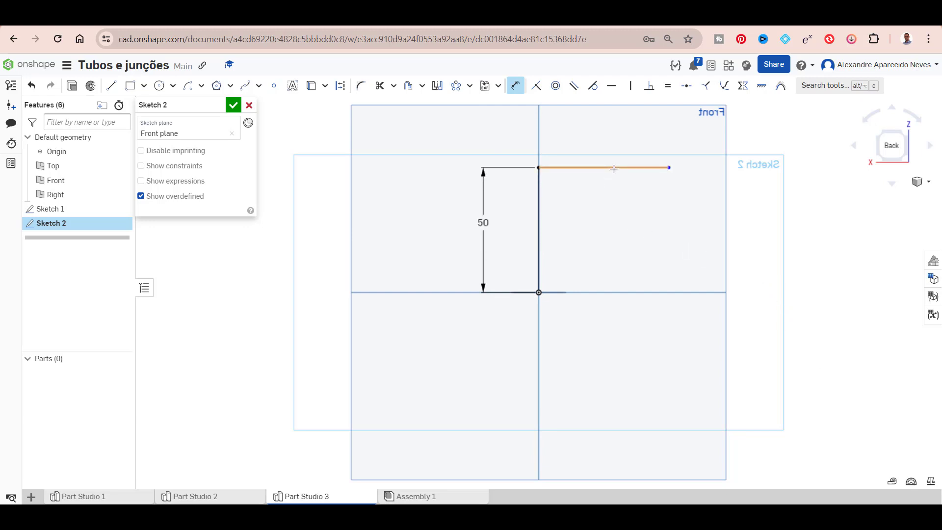
pyautogui.click(613, 168)
pyautogui.click(613, 134)
pyautogui.write('50')
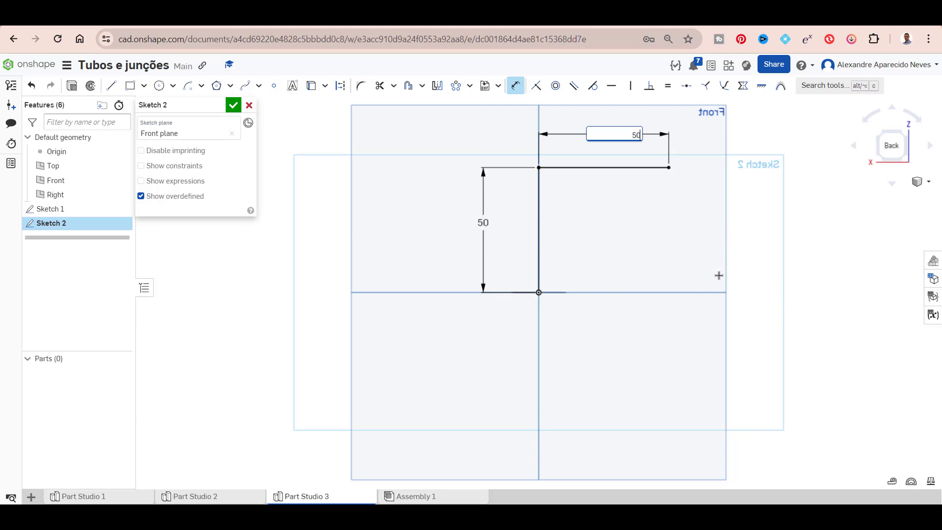
pyautogui.press('Return')
# Round the corner with a 20 mm sketch fillet and accept Sketch 2.
pyautogui.click(360, 86)
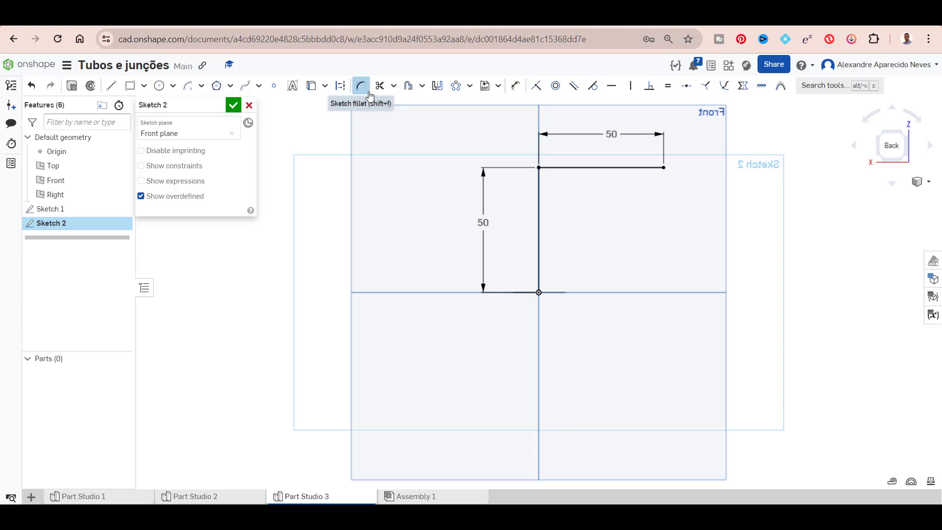
pyautogui.click(553, 168)
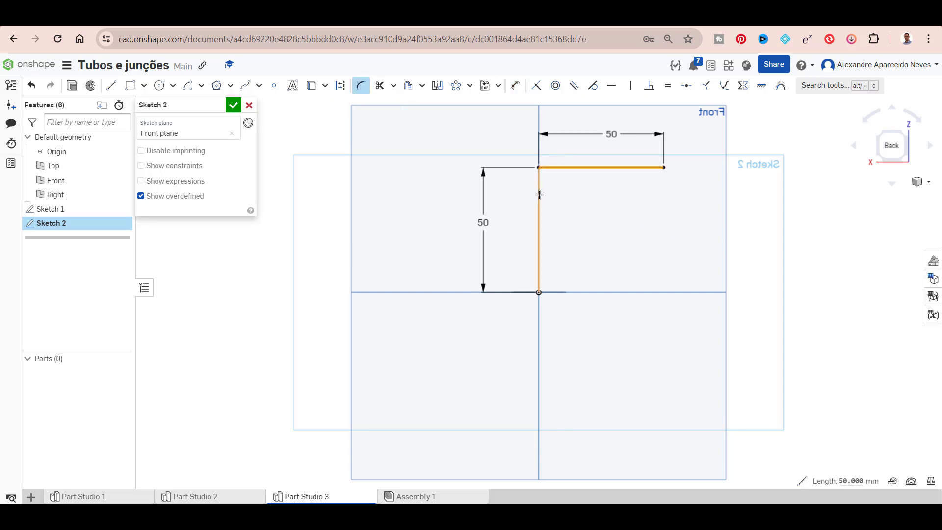
pyautogui.click(538, 195)
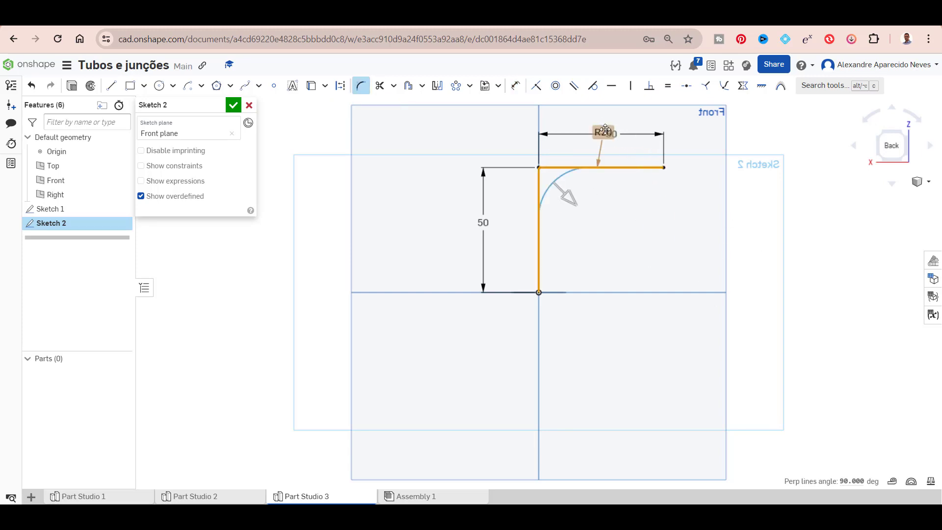
pyautogui.click(605, 131)
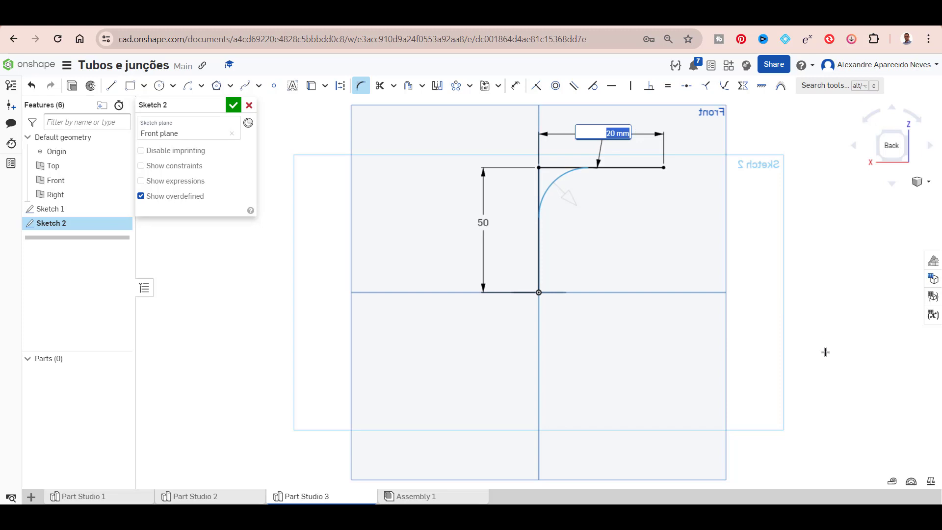
pyautogui.click(233, 106)
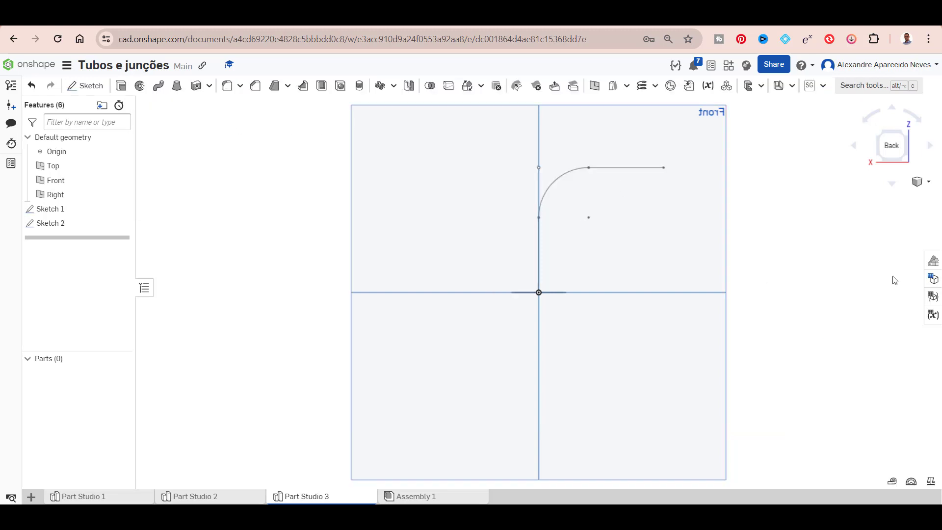
# Sweep the Sketch 1 ring face along Sketch 2's vertical line, corner arc and horizontal line.
pyautogui.click(905, 133)
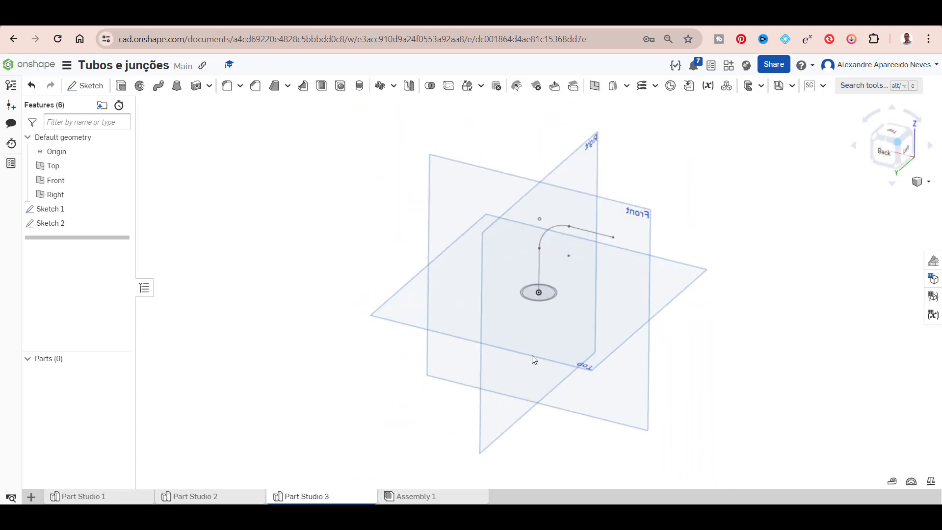
pyautogui.click(158, 86)
pyautogui.scroll(3, 561, 300)
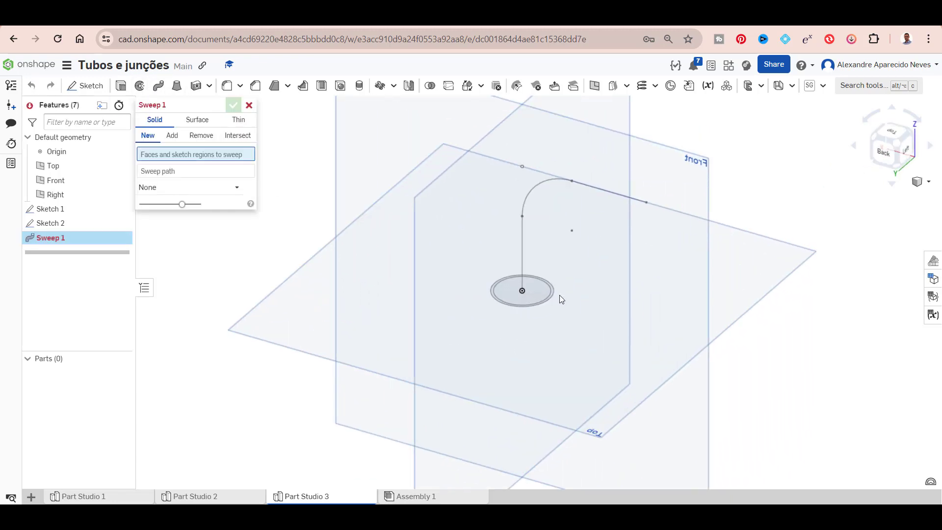
pyautogui.click(549, 298)
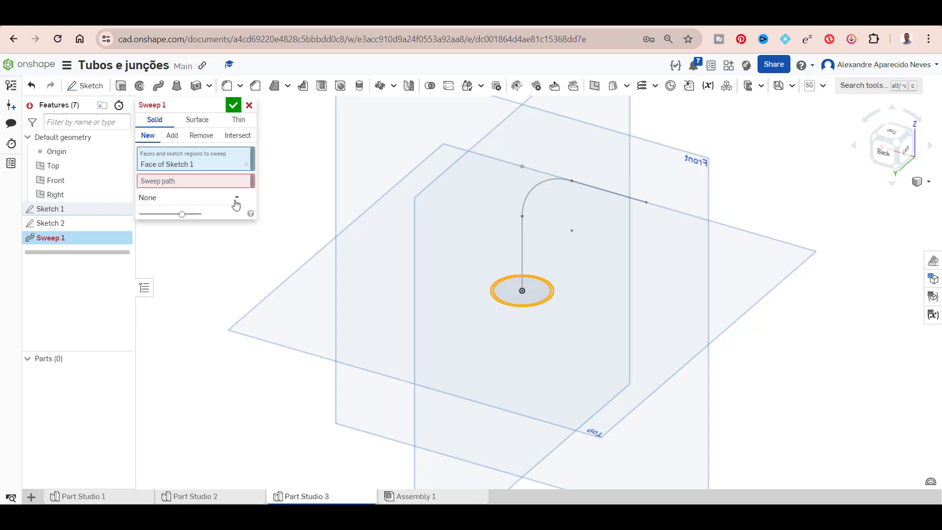
pyautogui.click(203, 181)
pyautogui.click(523, 246)
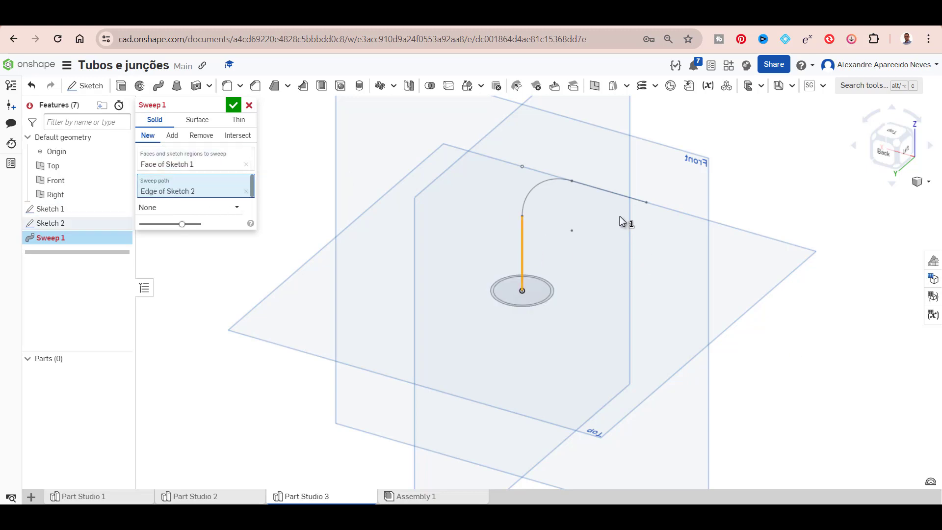
pyautogui.click(532, 191)
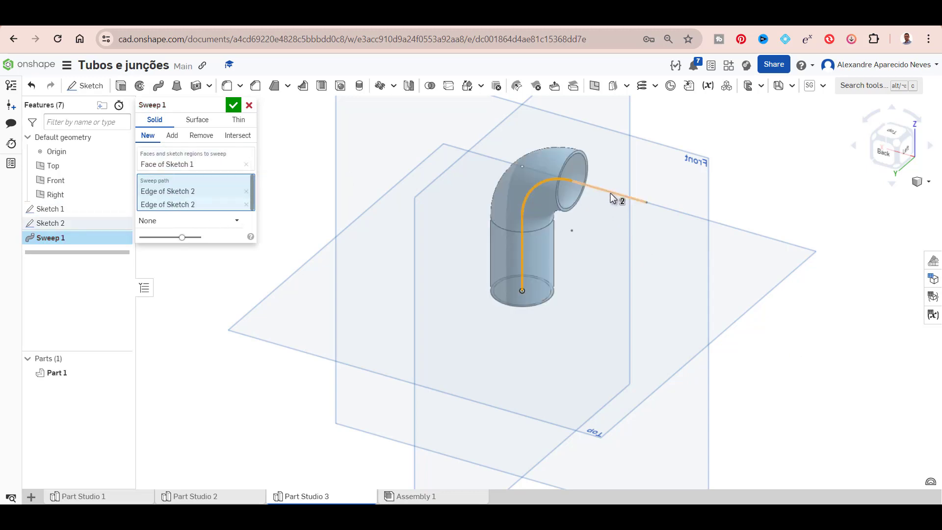
pyautogui.click(615, 201)
pyautogui.click(234, 106)
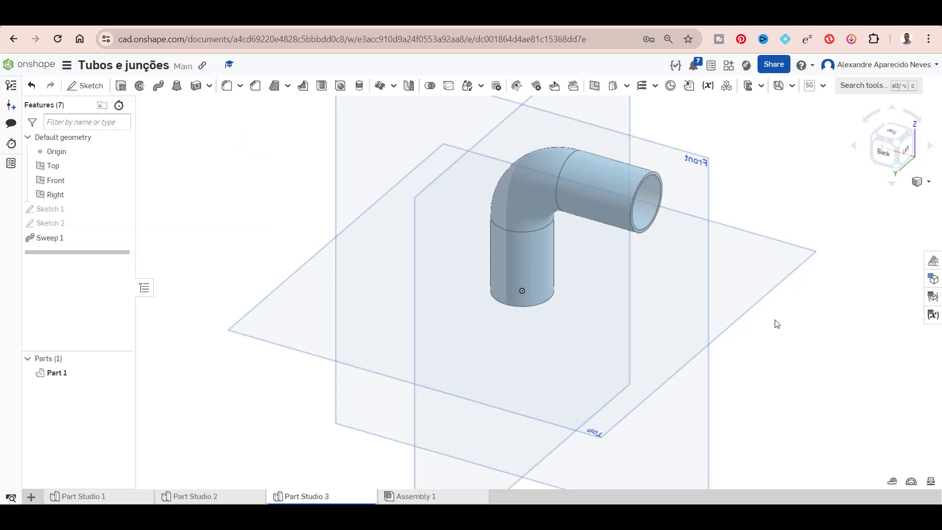
# Recolour the swept elbow, Part 1, dark green (327014) through Edit appearance.
pyautogui.click(76, 375)
pyautogui.rightClick(76, 374)
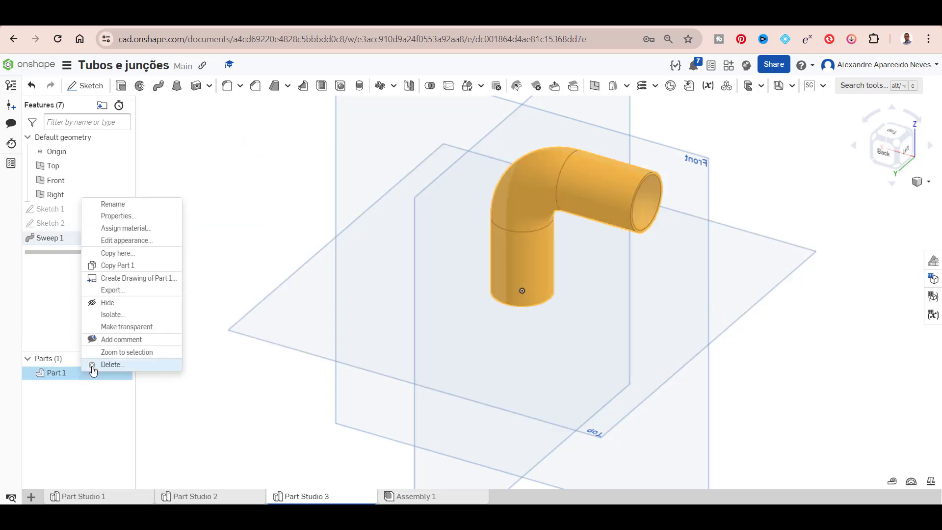
pyautogui.click(137, 247)
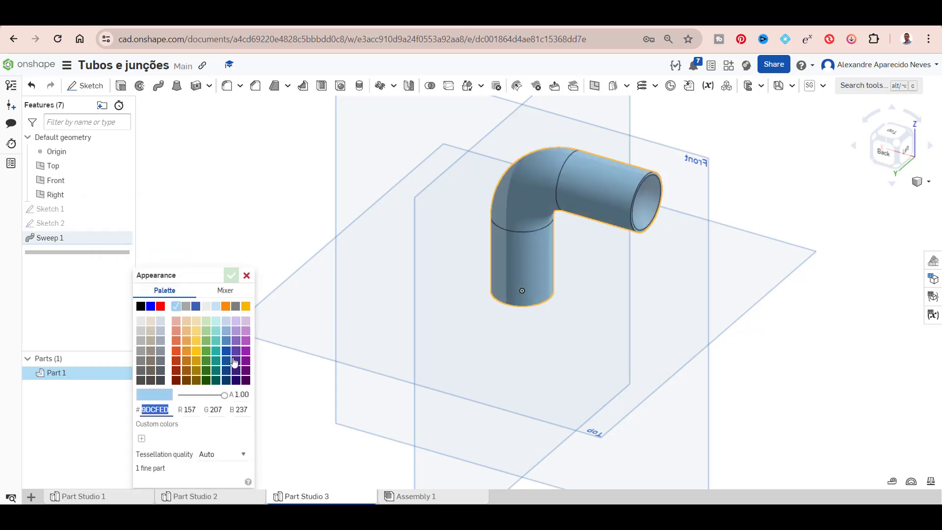
pyautogui.click(206, 376)
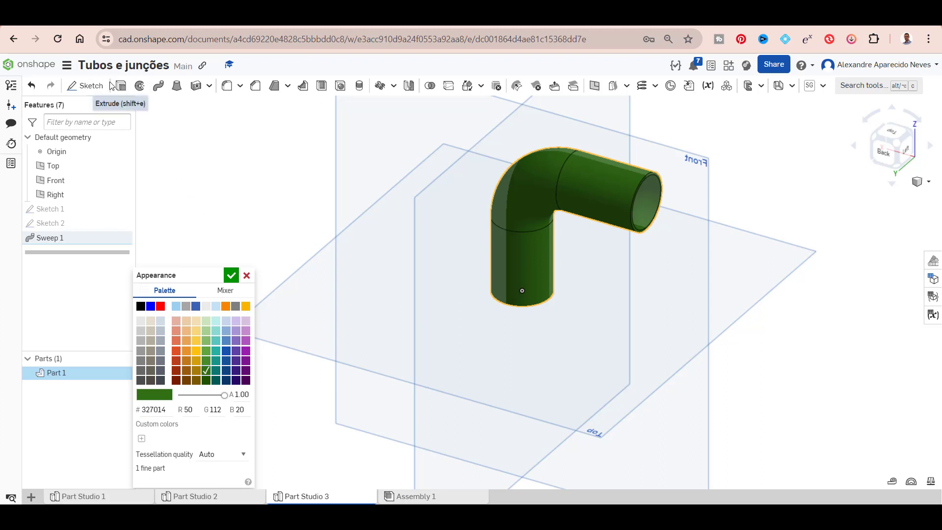
pyautogui.click(231, 276)
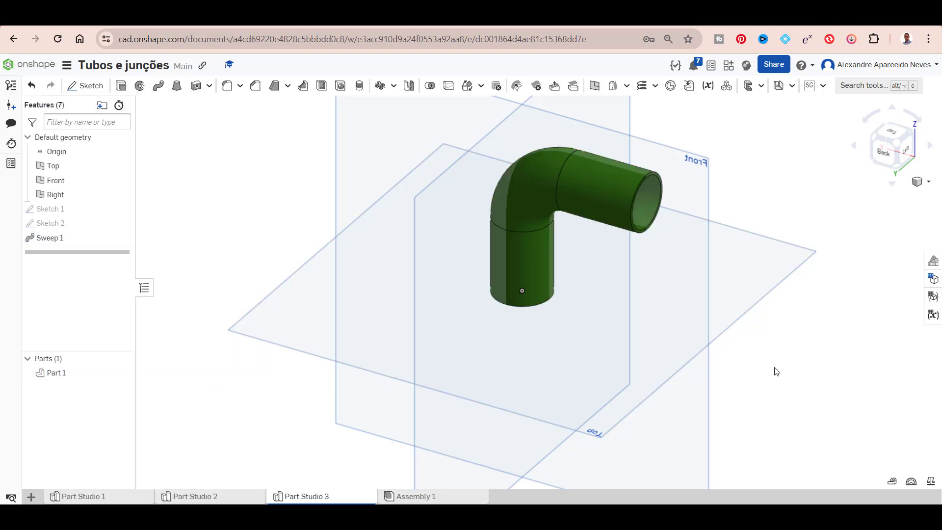
pyautogui.scroll(-2, 779, 371)
pyautogui.moveTo(776, 363); pyautogui.dragTo(640, 362, button='middle')
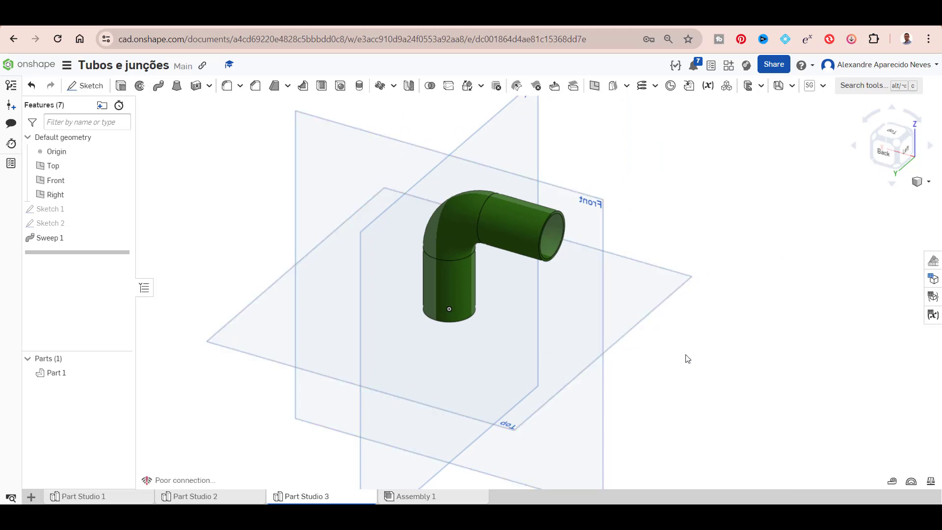
# Insert the gold tube, red elbow and green elbow from Part Studios 1, 2 and 3 into Assembly 1.
pyautogui.click(403, 497)
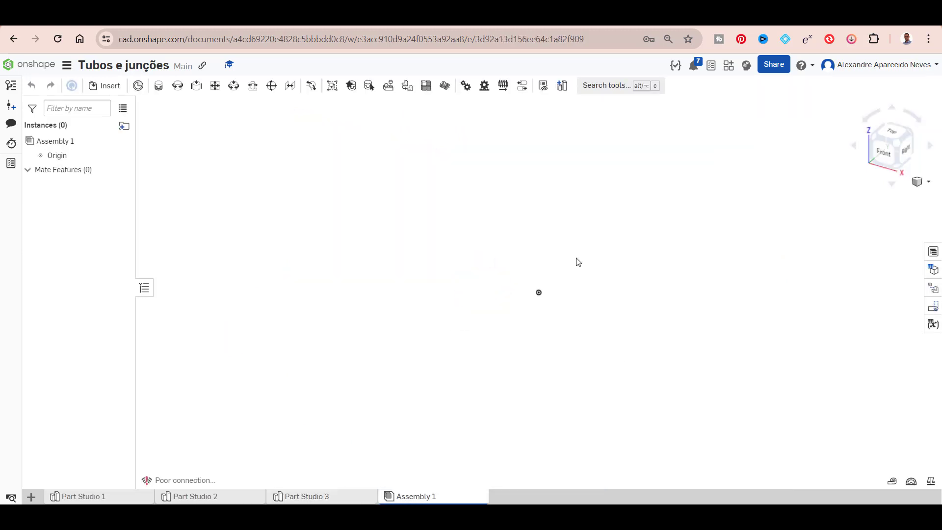
pyautogui.click(108, 88)
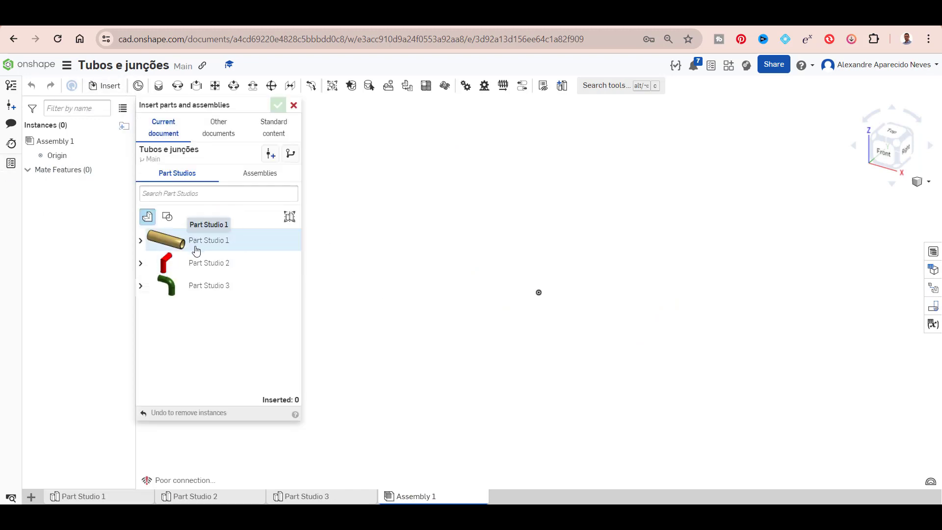
pyautogui.click(196, 251)
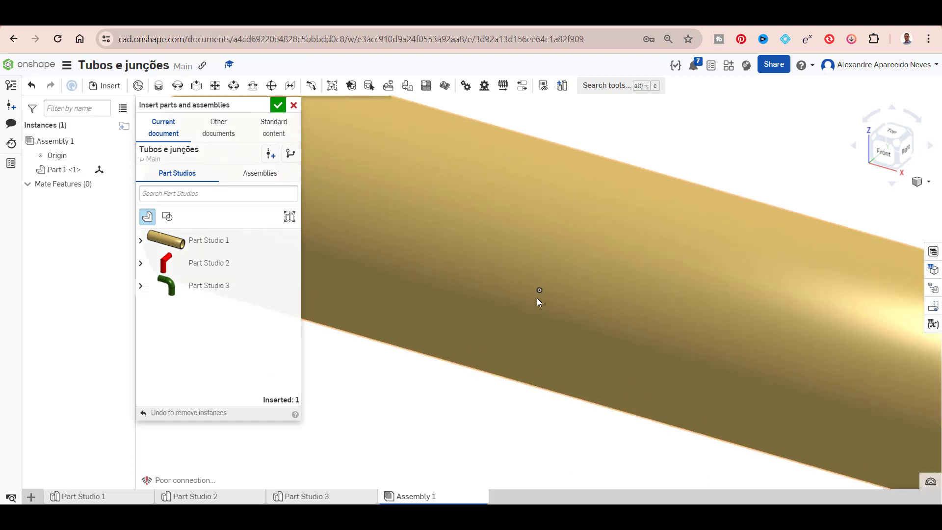
pyautogui.click(207, 263)
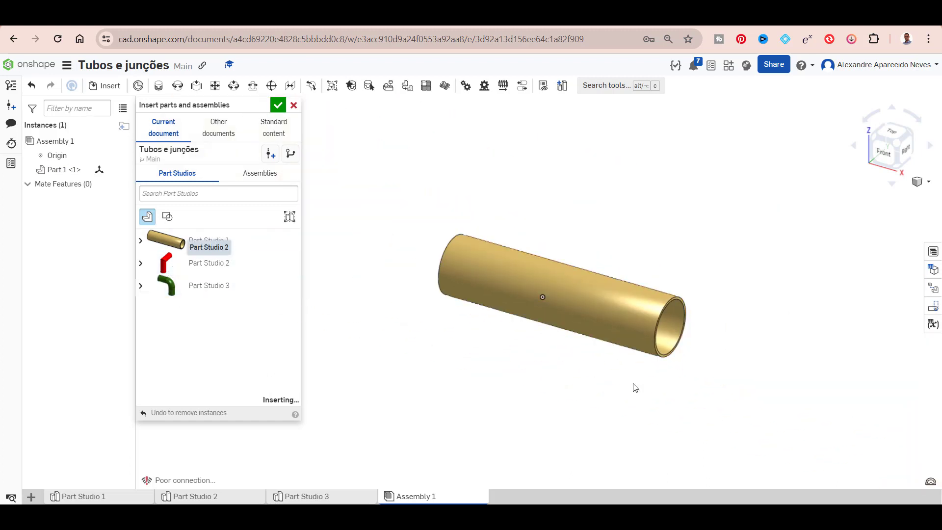
pyautogui.click(765, 363)
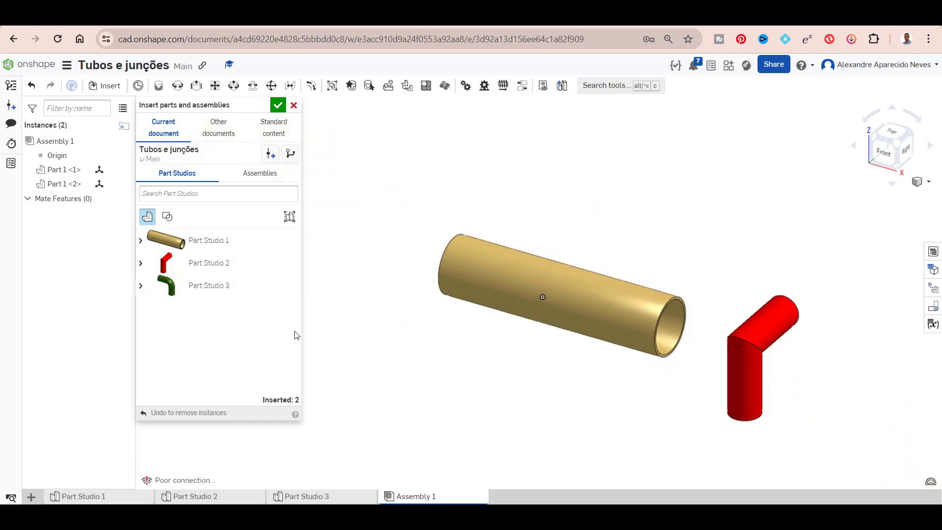
pyautogui.click(184, 287)
pyautogui.click(693, 231)
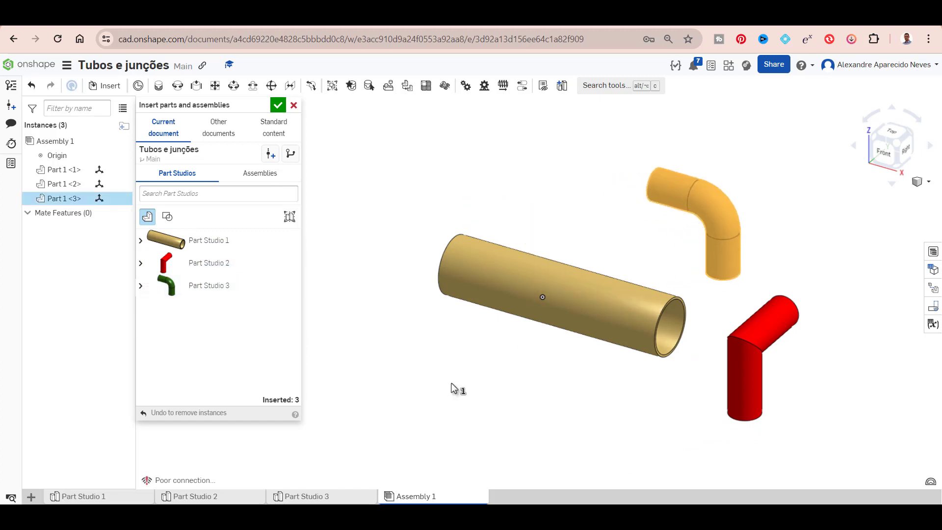
pyautogui.click(278, 106)
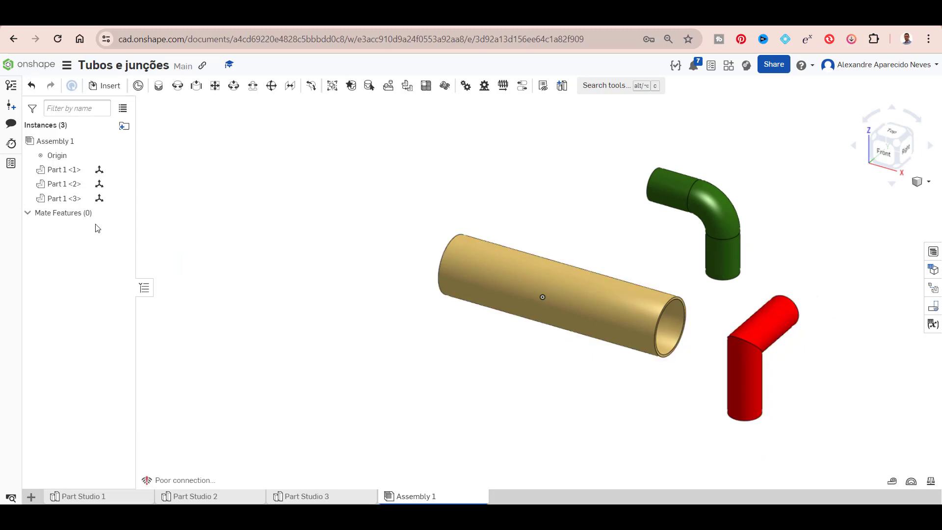
# In Part Studio 1, change the tube sketch's 20 mm dimension to 10 and accept the sketch.
pyautogui.click(105, 497)
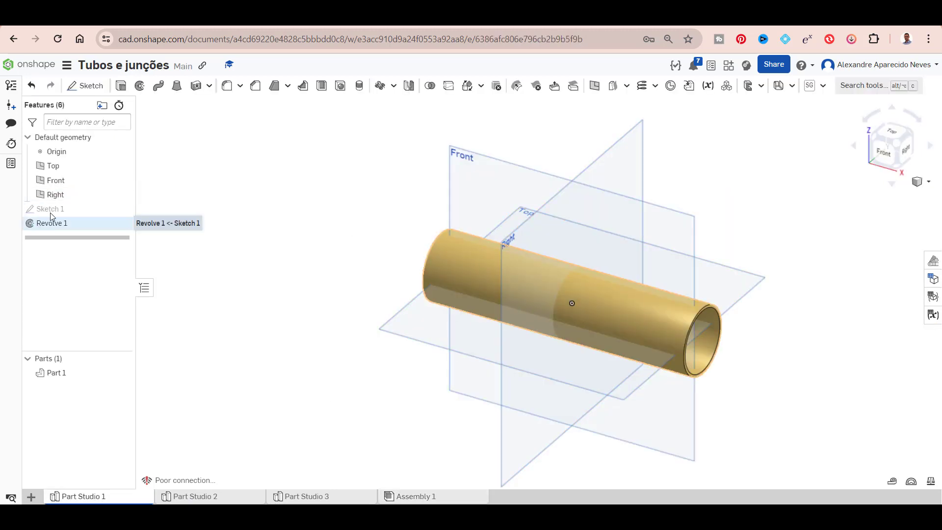
pyautogui.doubleClick(51, 208)
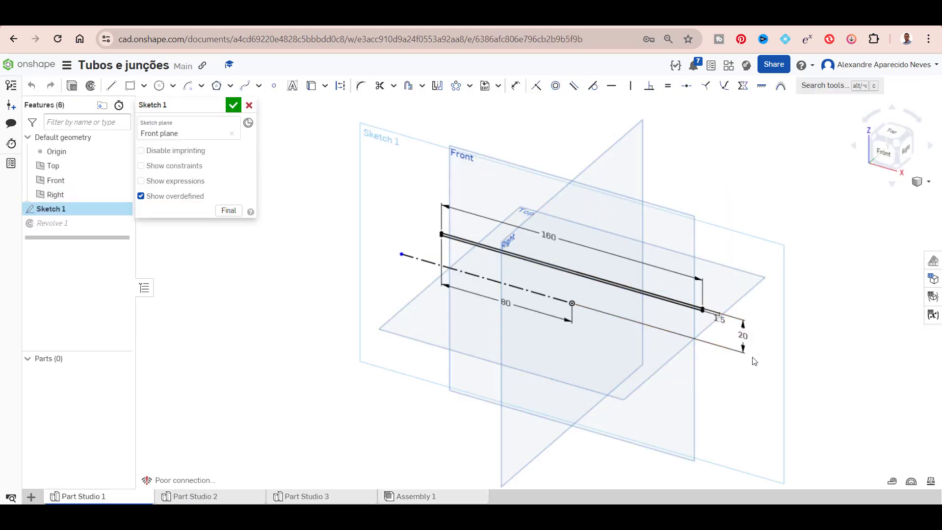
pyautogui.doubleClick(758, 344)
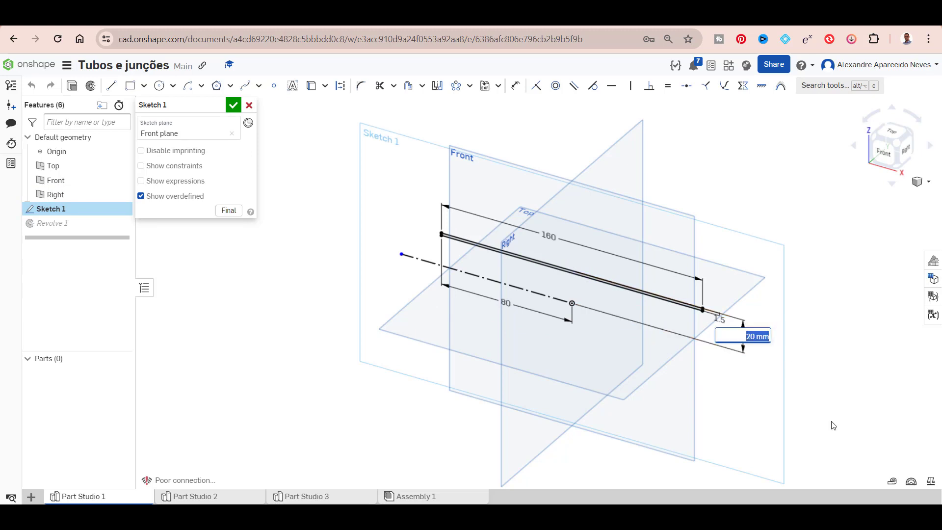
pyautogui.write('10')
pyautogui.press('Return')
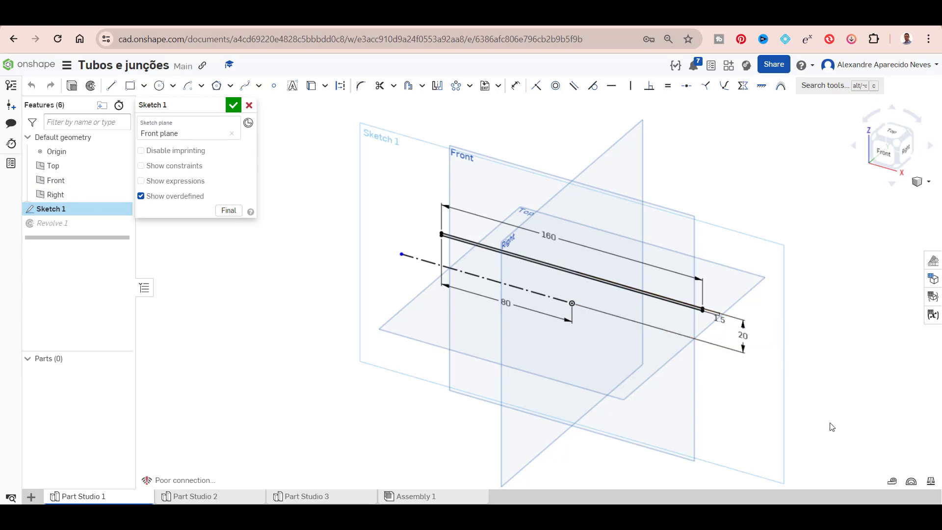
pyautogui.click(233, 106)
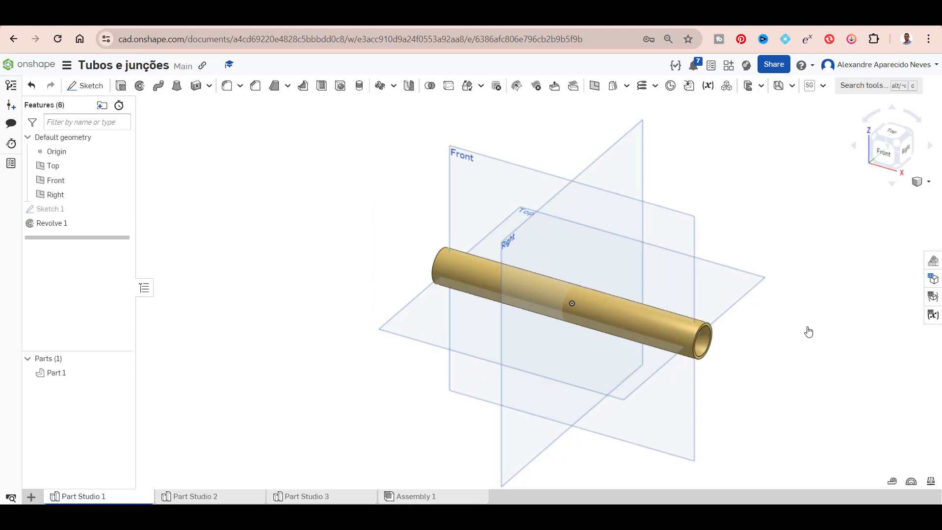
# Zoom in on the three parts and switch to an isometric view.
pyautogui.scroll(-2, 497, 337)
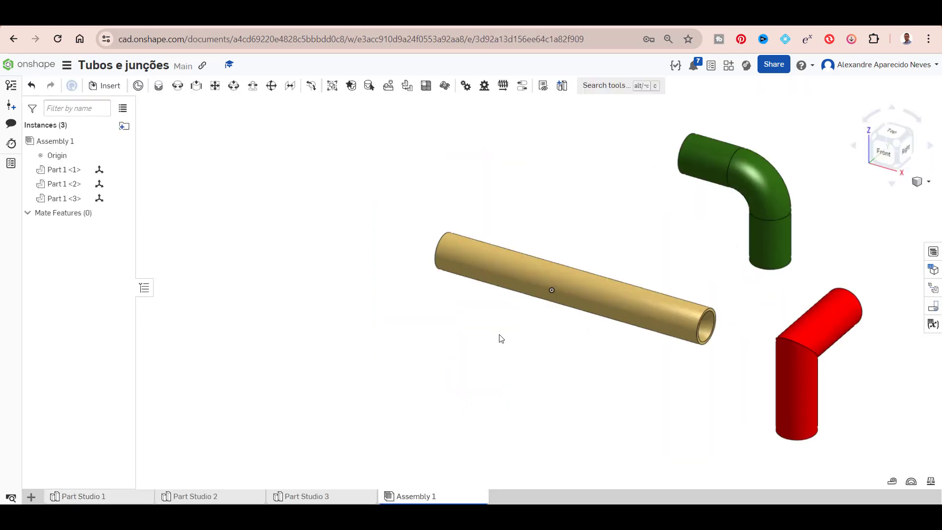
pyautogui.click(872, 136)
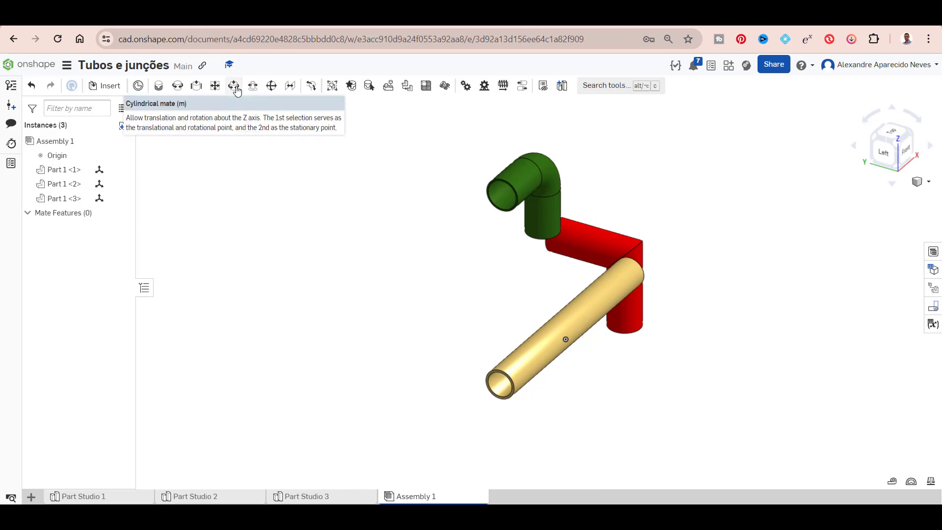
pyautogui.click(234, 88)
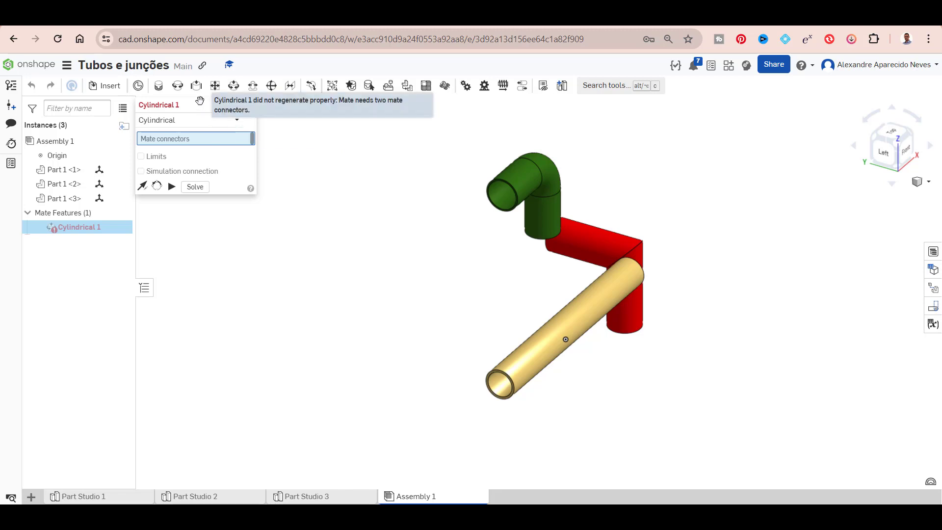
pyautogui.click(249, 105)
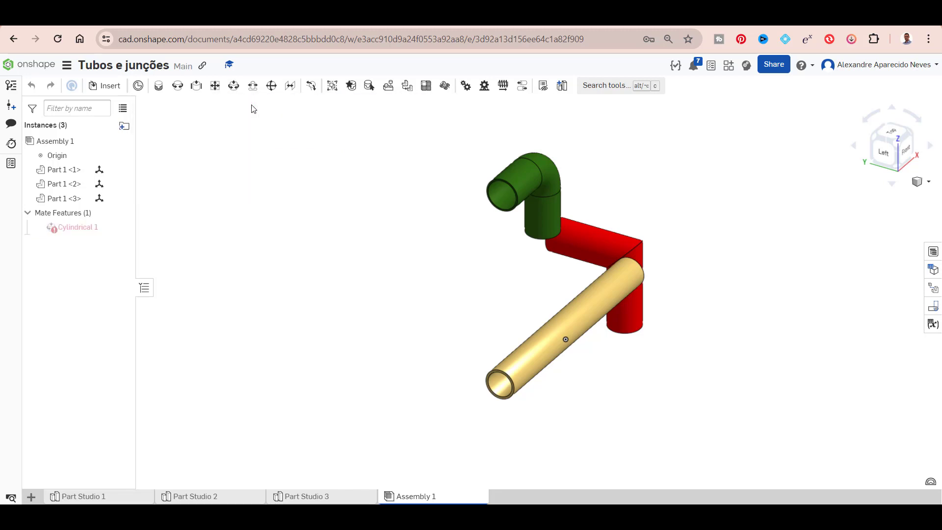
pyautogui.click(179, 87)
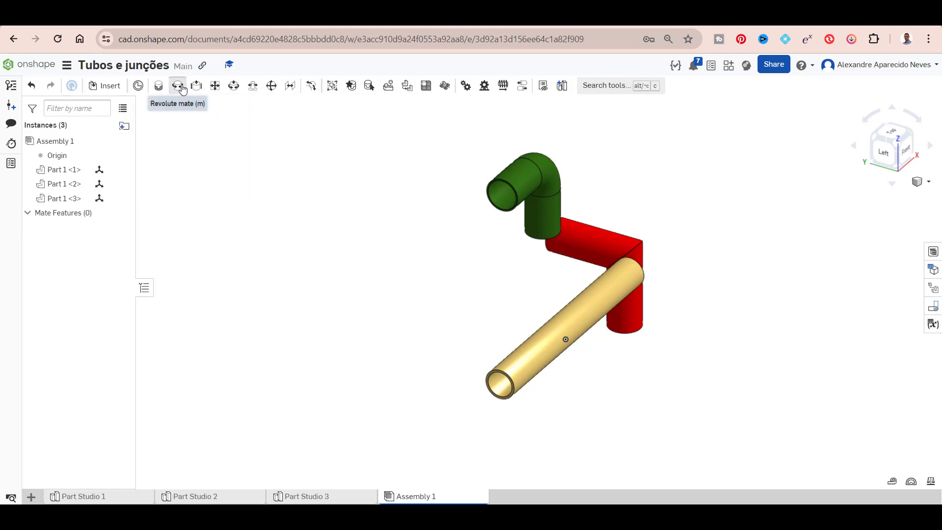
pyautogui.click(500, 202)
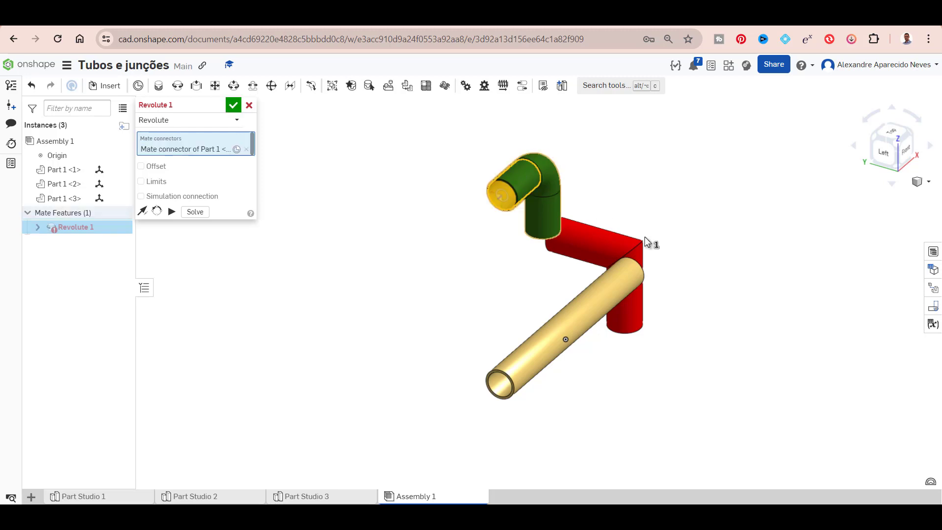
pyautogui.click(630, 278)
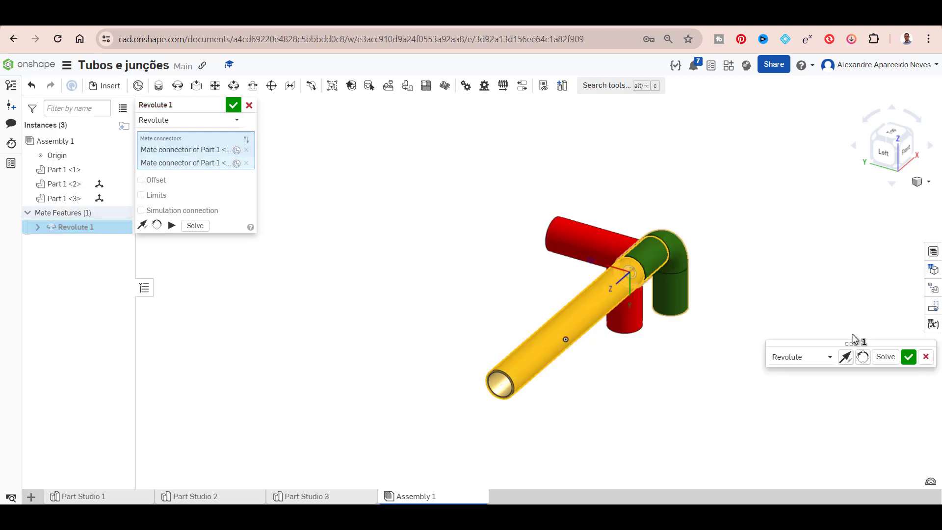
pyautogui.click(171, 227)
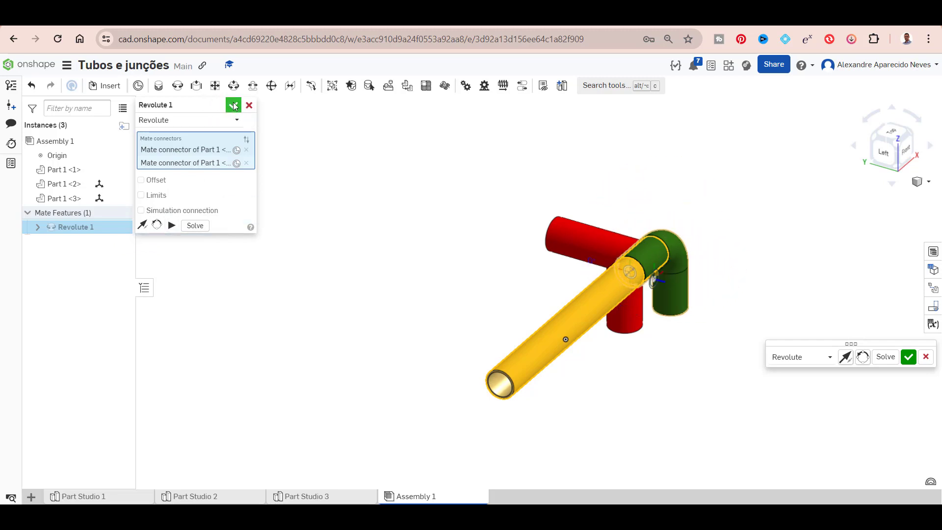
pyautogui.click(249, 107)
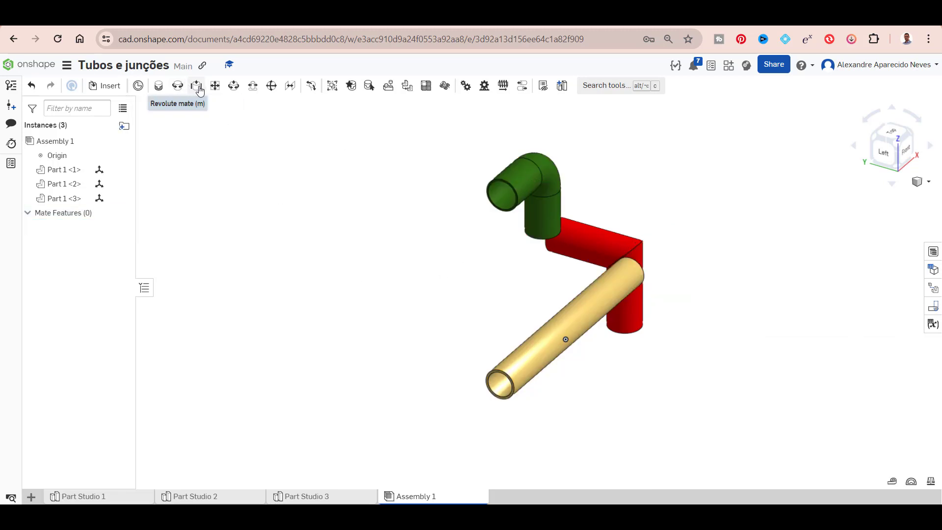
# Add a Slider mate between the green elbow's end connector and the gold tube's end, and animate it.
pyautogui.press('s')
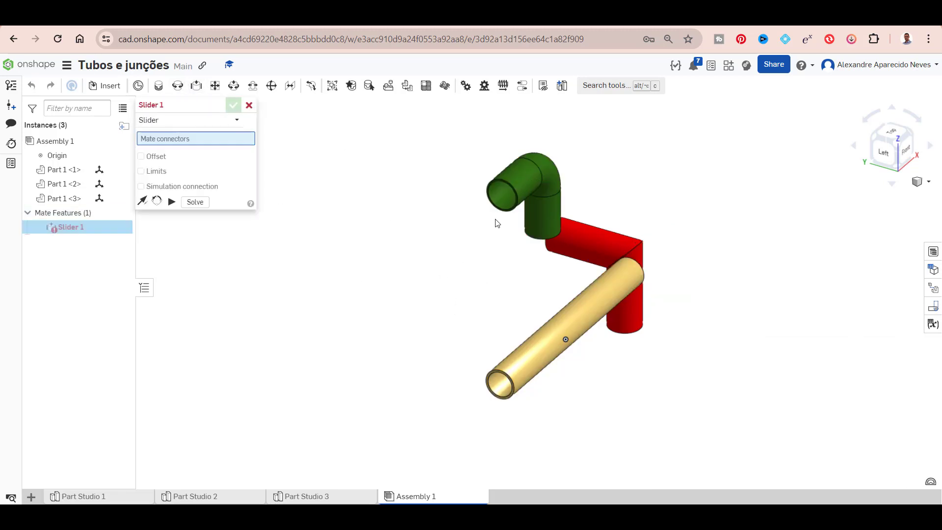
pyautogui.click(501, 194)
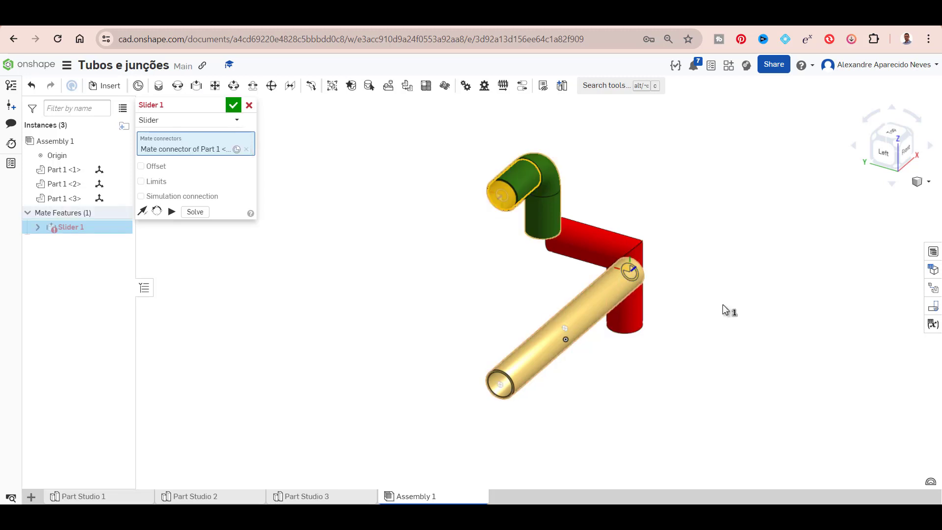
pyautogui.click(629, 271)
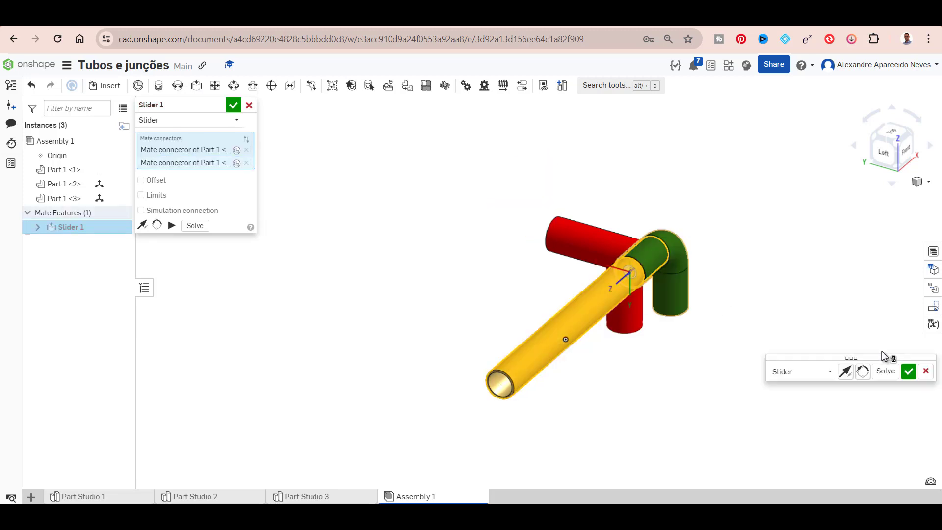
pyautogui.click(171, 226)
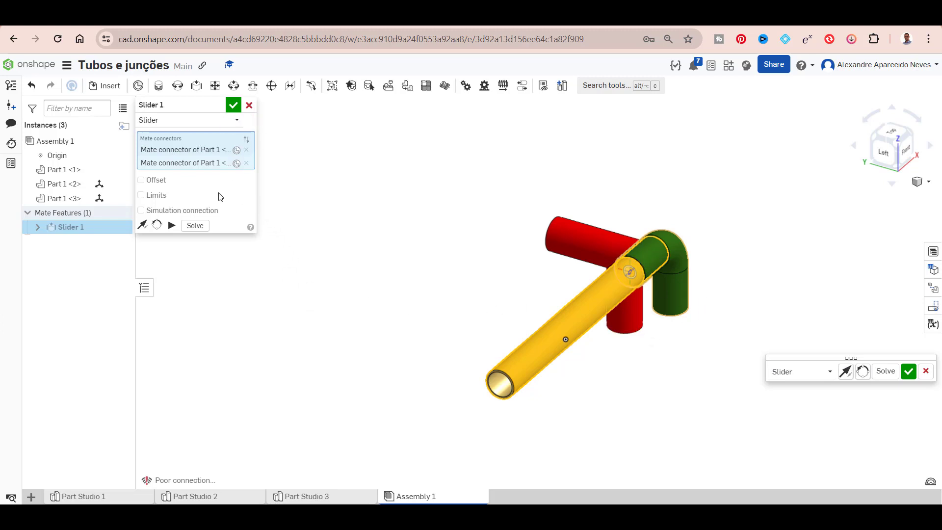
# Cancel the slider, move the tube aside, and cylindrically mate the green elbow's end to the tube's end.
pyautogui.click(249, 105)
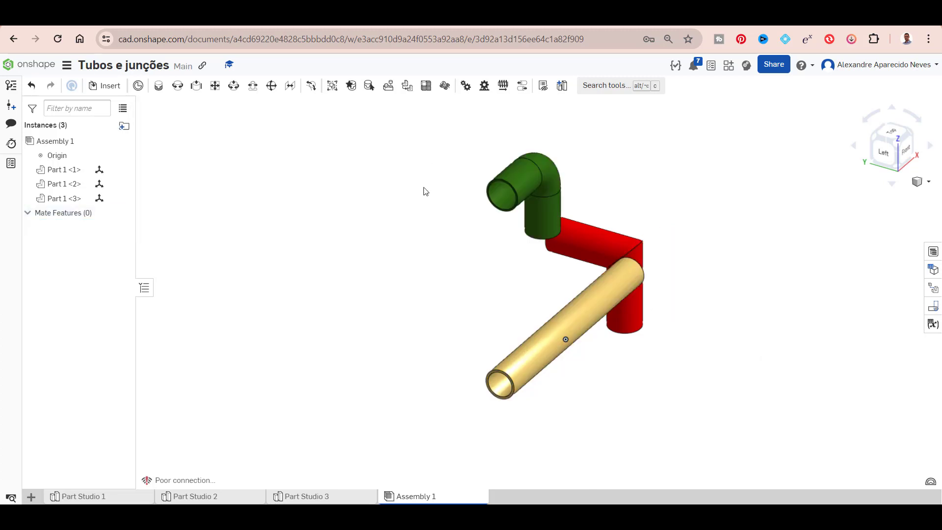
pyautogui.moveTo(584, 307); pyautogui.dragTo(301, 313)
pyautogui.click(233, 89)
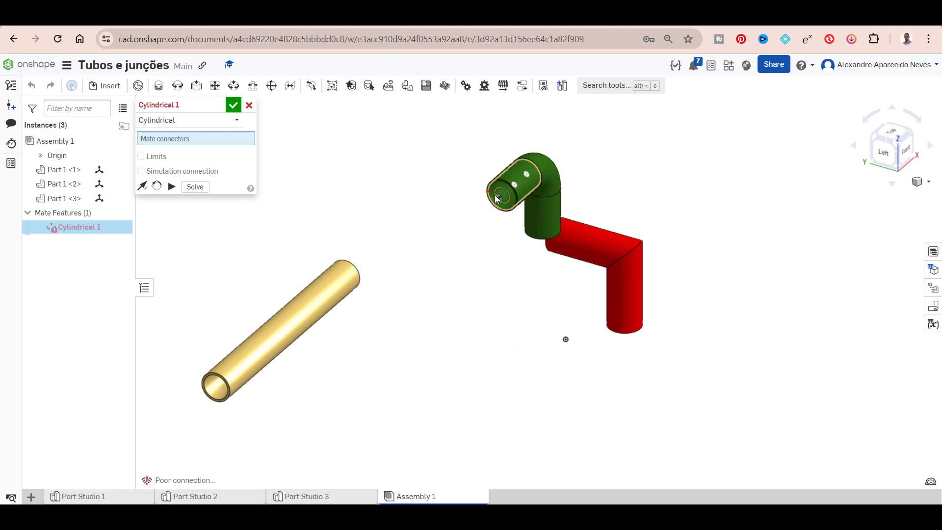
pyautogui.click(496, 197)
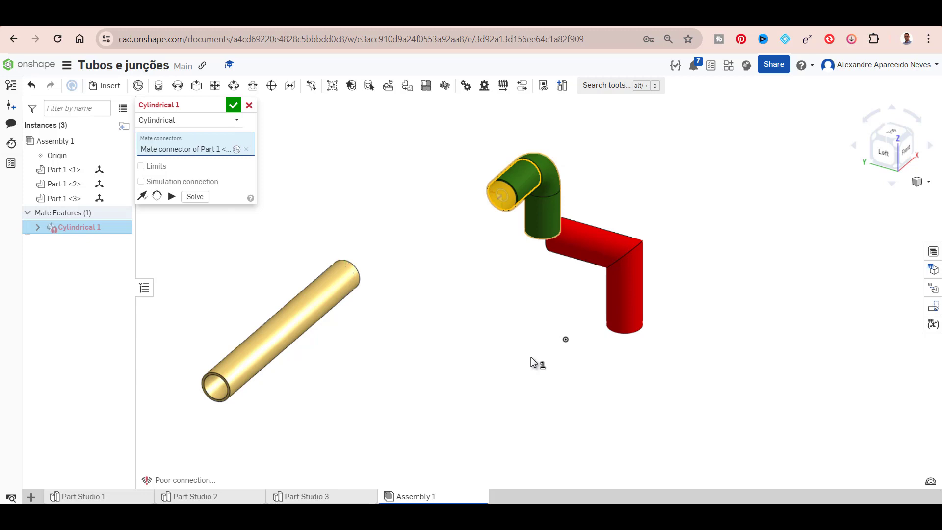
pyautogui.click(359, 273)
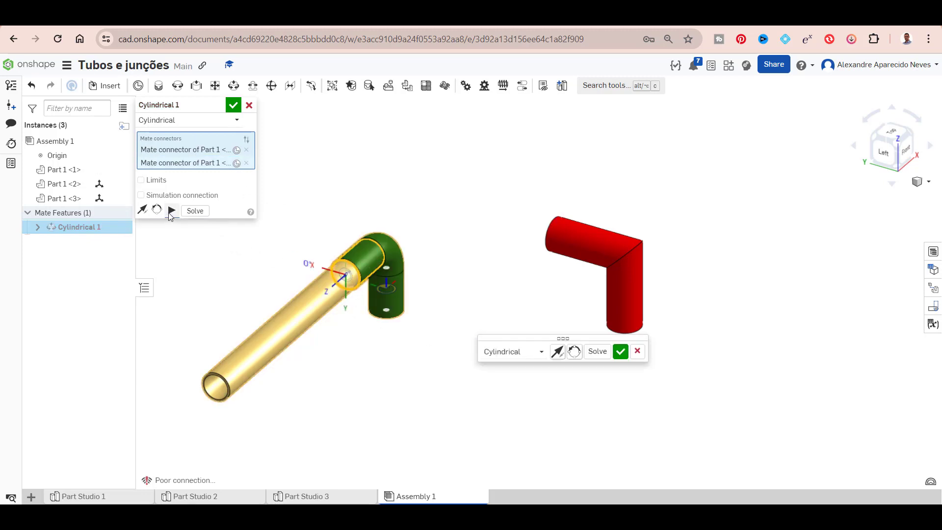
# Preview the cylindrical mate's motion, try its limits option, and confirm Cylindrical 1 without limits.
pyautogui.click(171, 211)
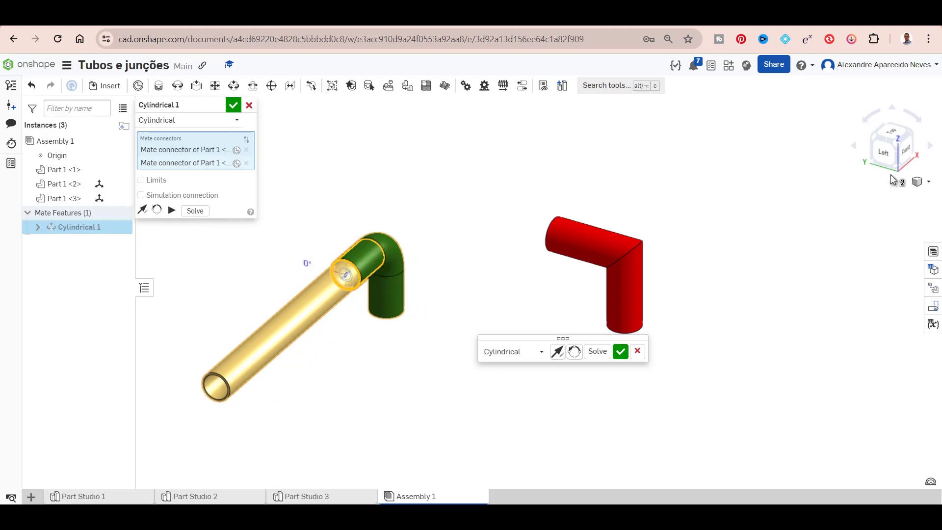
pyautogui.click(904, 152)
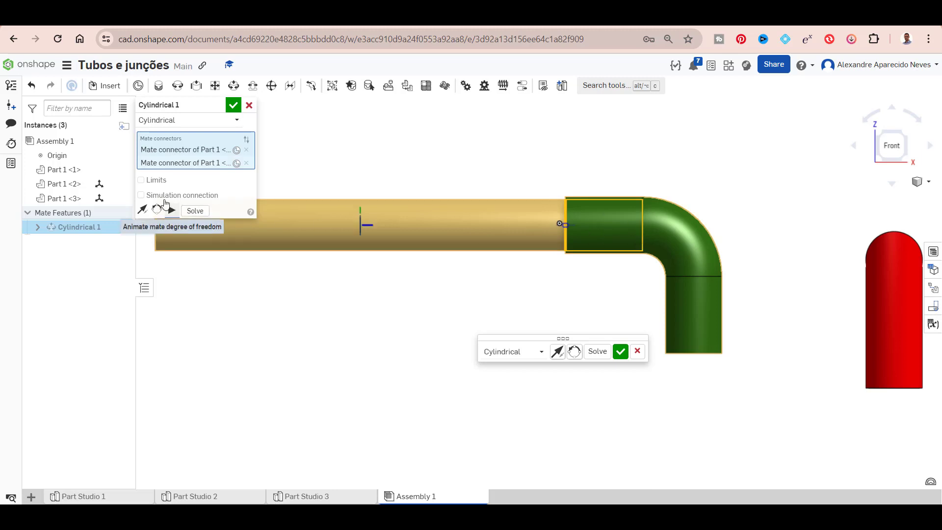
pyautogui.click(141, 180)
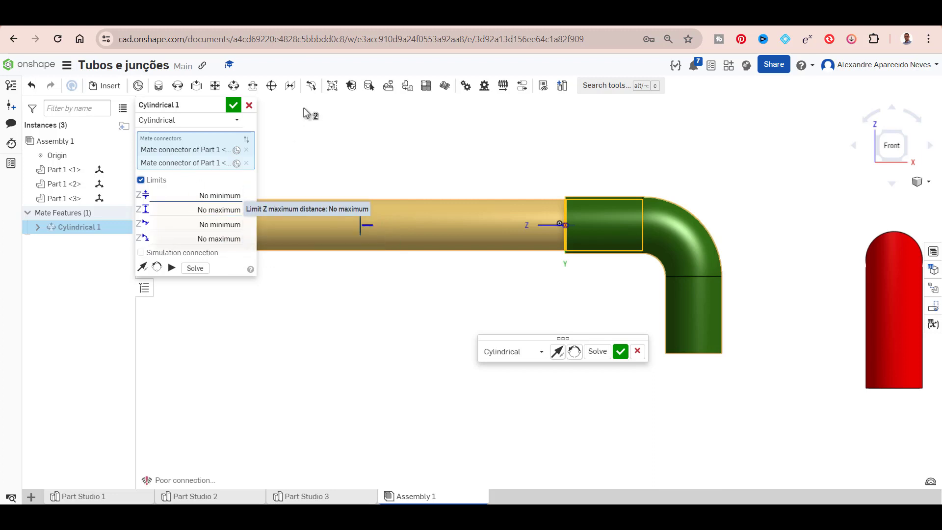
pyautogui.click(249, 106)
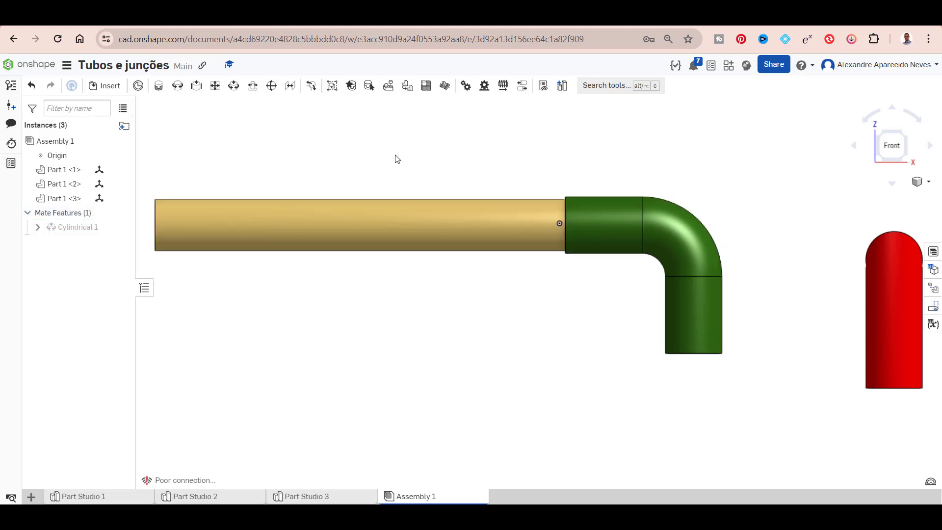
# Rotate the red elbow 90 degrees about its axis with the triad's rotation handle.
pyautogui.click(878, 131)
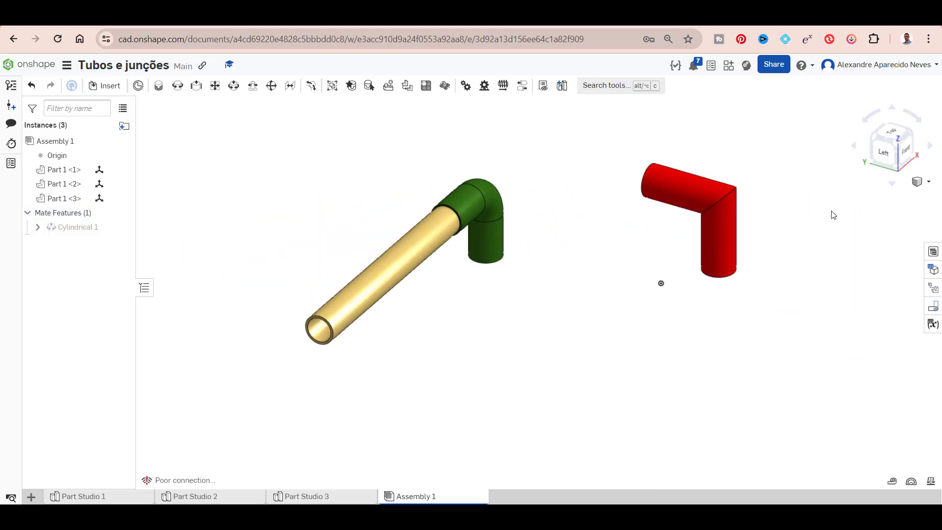
pyautogui.click(871, 142)
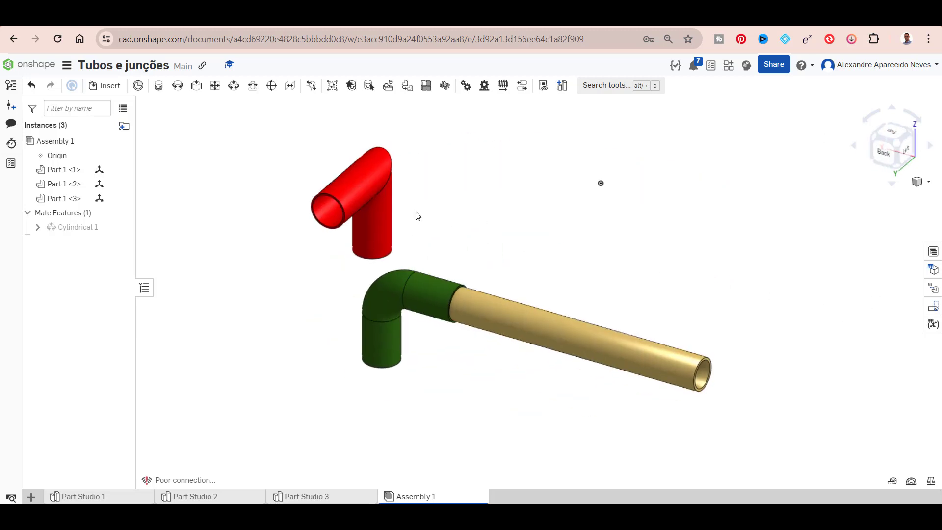
pyautogui.click(356, 185)
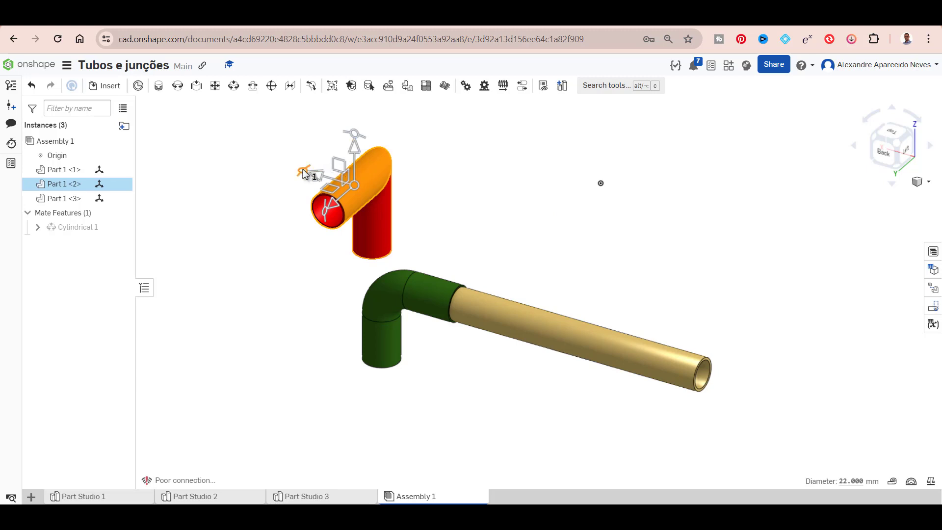
pyautogui.moveTo(302, 169)
pyautogui.mouseDown()
pyautogui.moveTo(359, 158)
pyautogui.moveTo(365, 172)
pyautogui.moveTo(348, 187)
pyautogui.moveTo(353, 179)
pyautogui.moveTo(338, 164)
pyautogui.moveTo(370, 145)
pyautogui.moveTo(391, 158)
pyautogui.mouseUp()
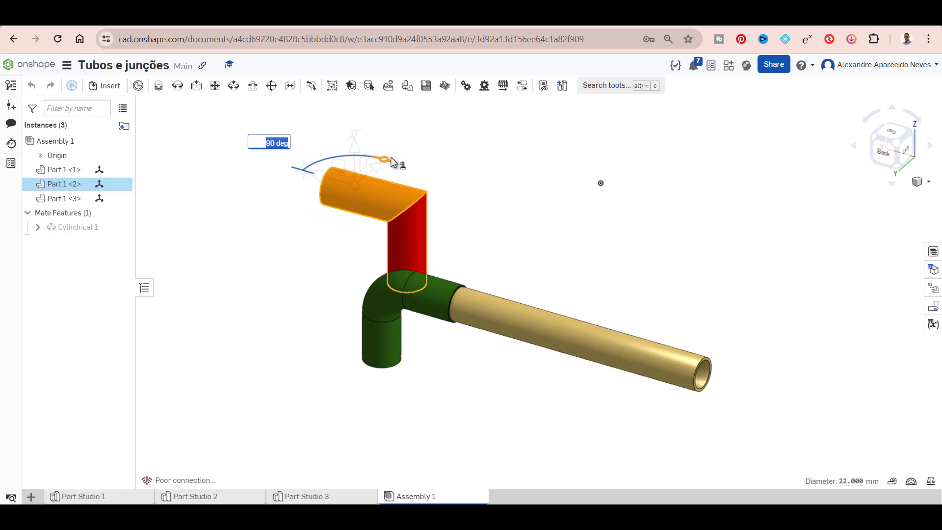
pyautogui.click(540, 201)
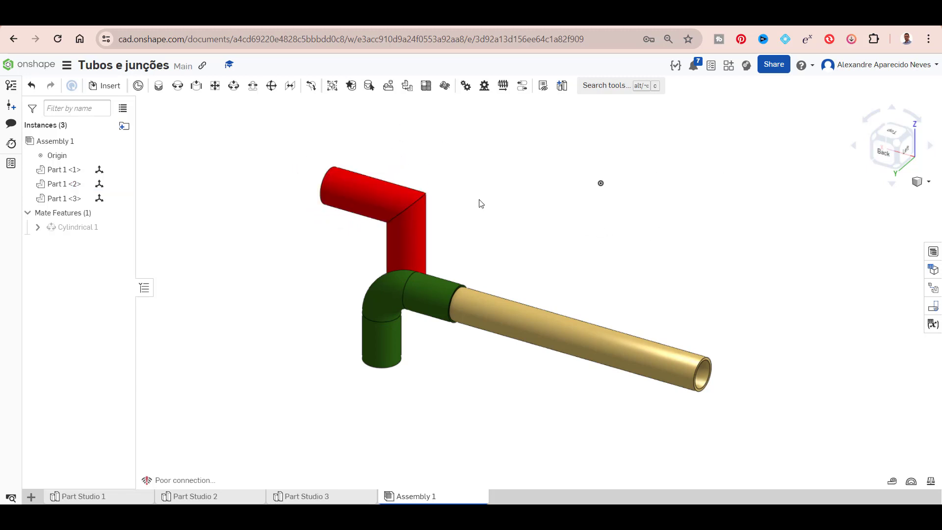
# Move the red elbow off to the right and reseat the gold tube on the green elbow.
pyautogui.moveTo(392, 207)
pyautogui.mouseDown()
pyautogui.moveTo(823, 349)
pyautogui.moveTo(767, 353)
pyautogui.mouseUp()
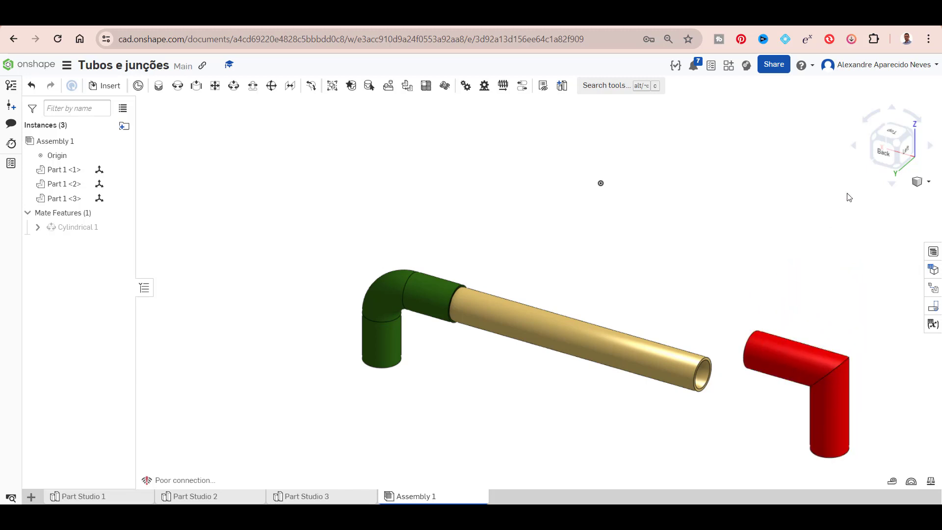
pyautogui.click(871, 144)
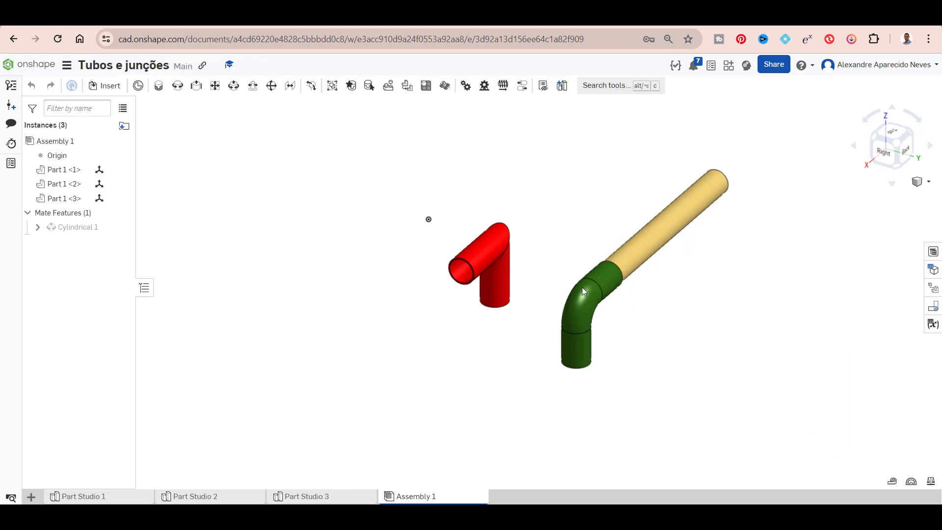
pyautogui.moveTo(687, 218)
pyautogui.mouseDown()
pyautogui.moveTo(363, 330)
pyautogui.moveTo(213, 320)
pyautogui.mouseUp()
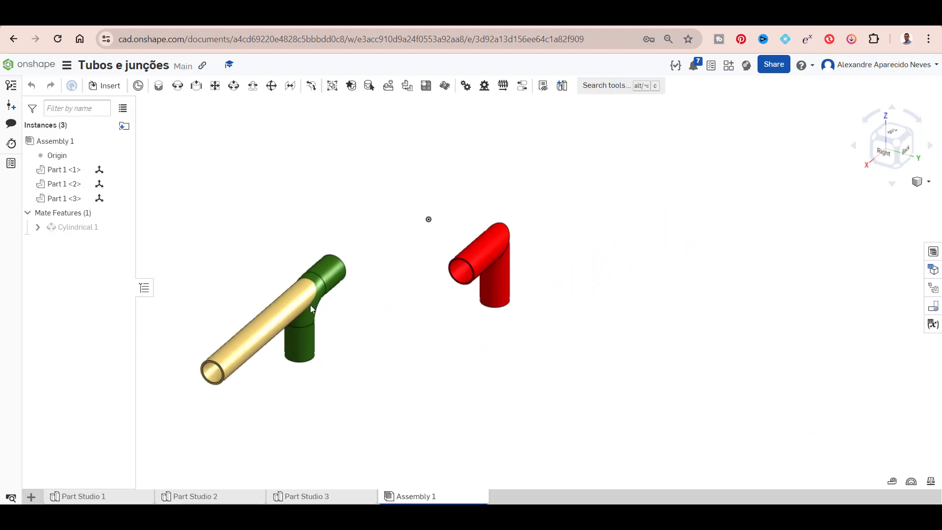
pyautogui.moveTo(265, 346); pyautogui.dragTo(390, 250)
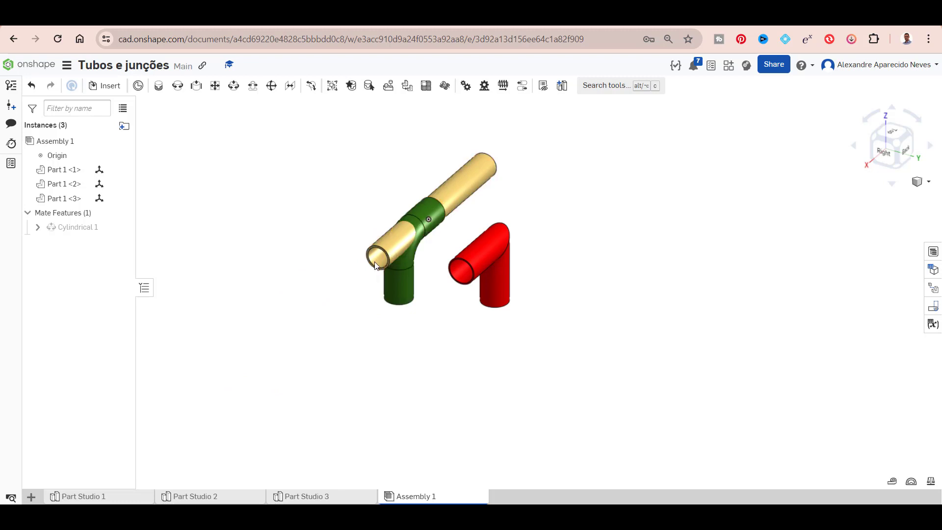
pyautogui.moveTo(407, 289); pyautogui.dragTo(313, 375)
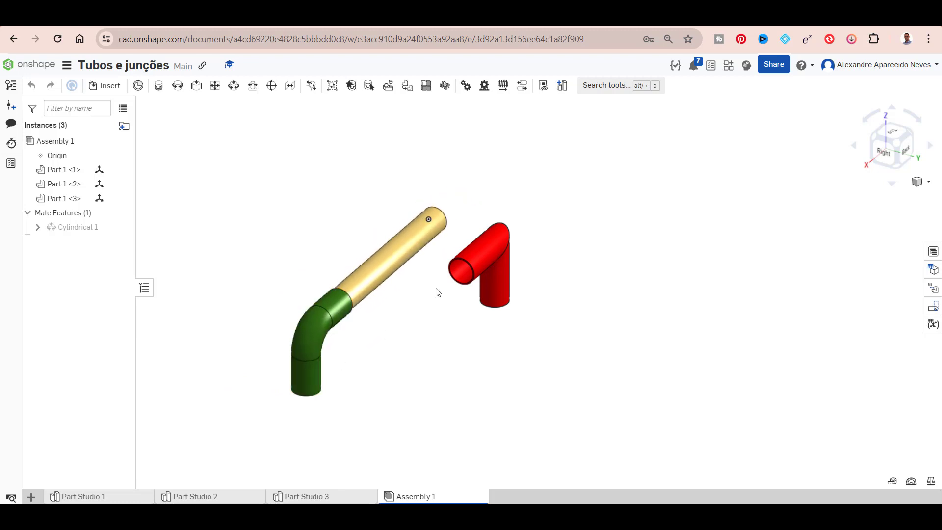
pyautogui.hotkey('ctrl', 'z')
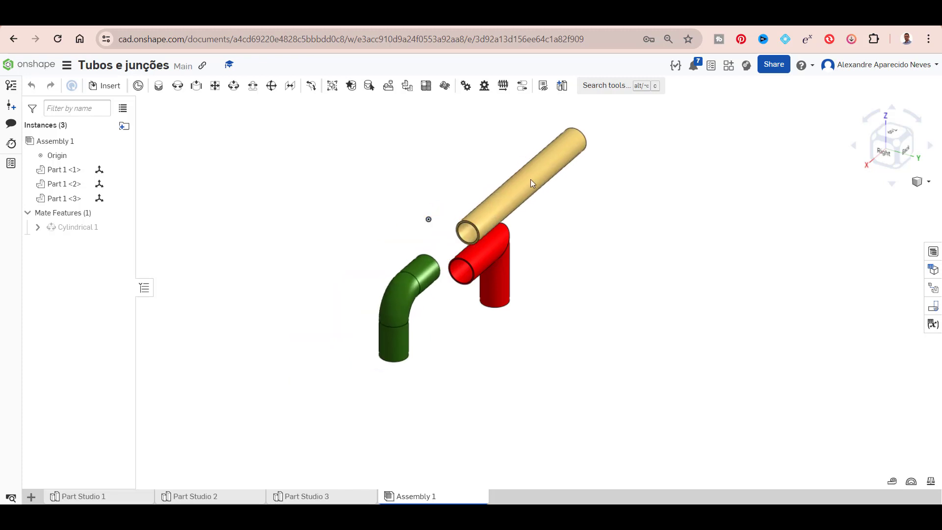
pyautogui.moveTo(626, 286); pyautogui.dragTo(461, 327, button='middle')
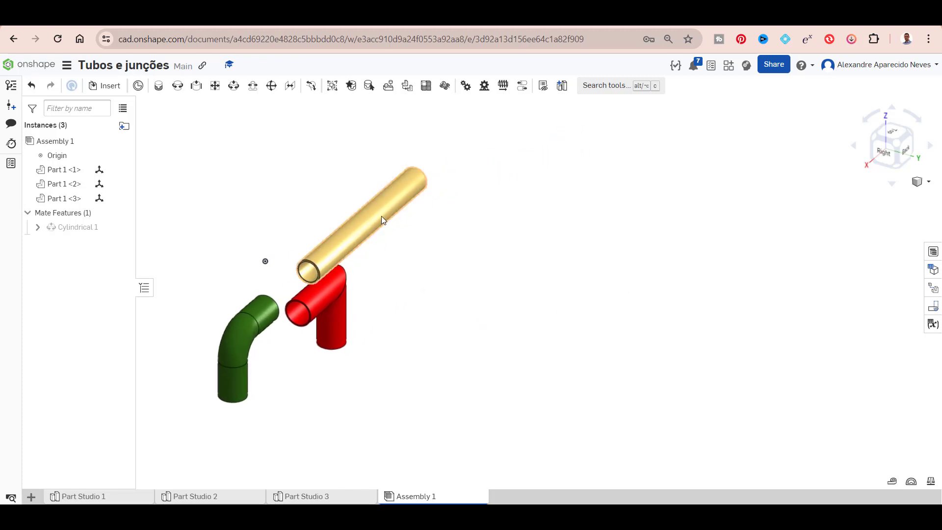
pyautogui.moveTo(313, 261); pyautogui.dragTo(308, 281)
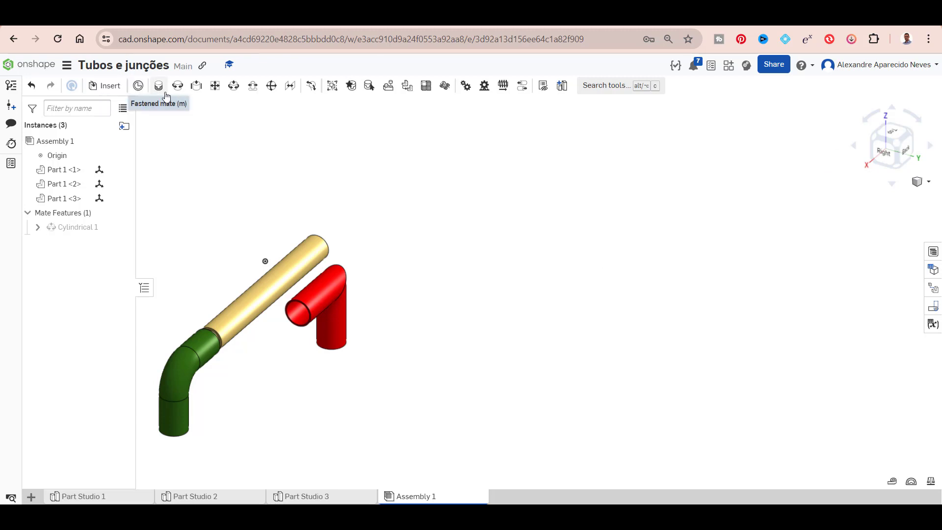
# Try a cylindrical mate between the tube's free end and the red elbow, preview it, then discard it.
pyautogui.click(234, 86)
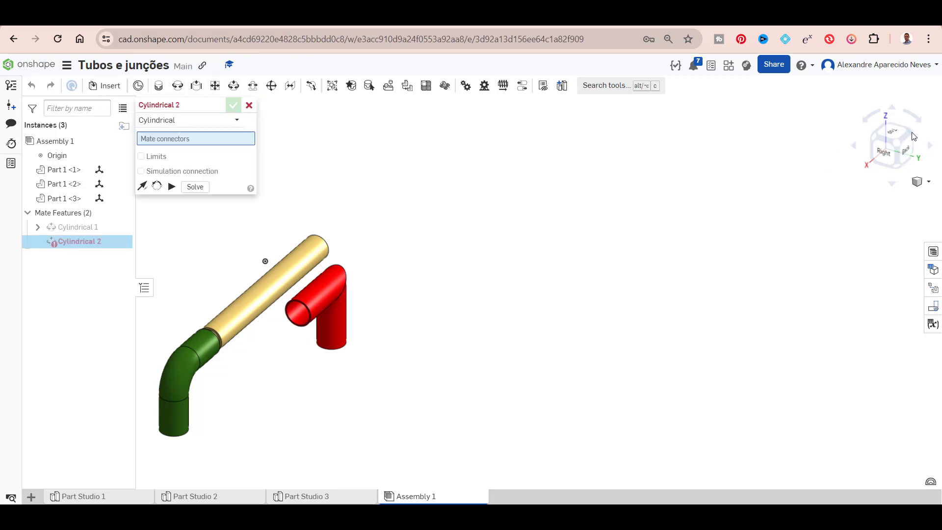
pyautogui.moveTo(913, 136); pyautogui.dragTo(747, 330)
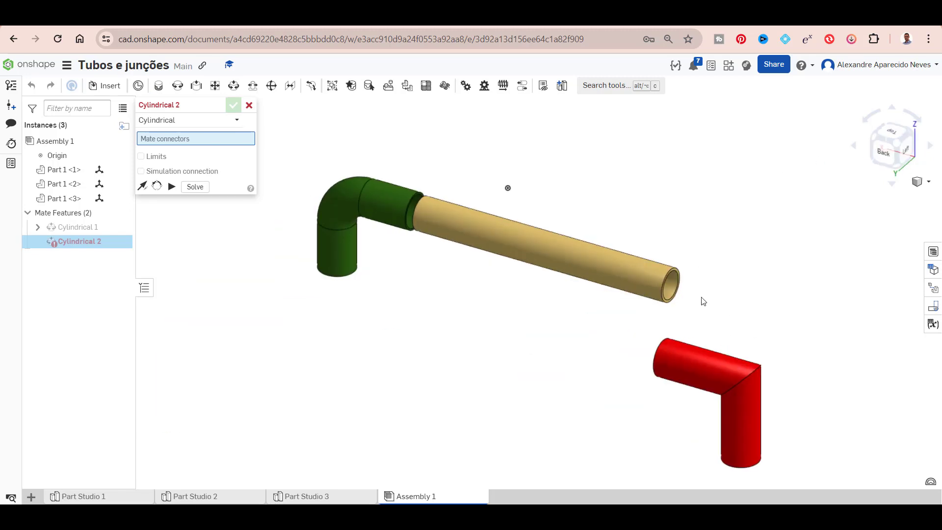
pyautogui.click(671, 273)
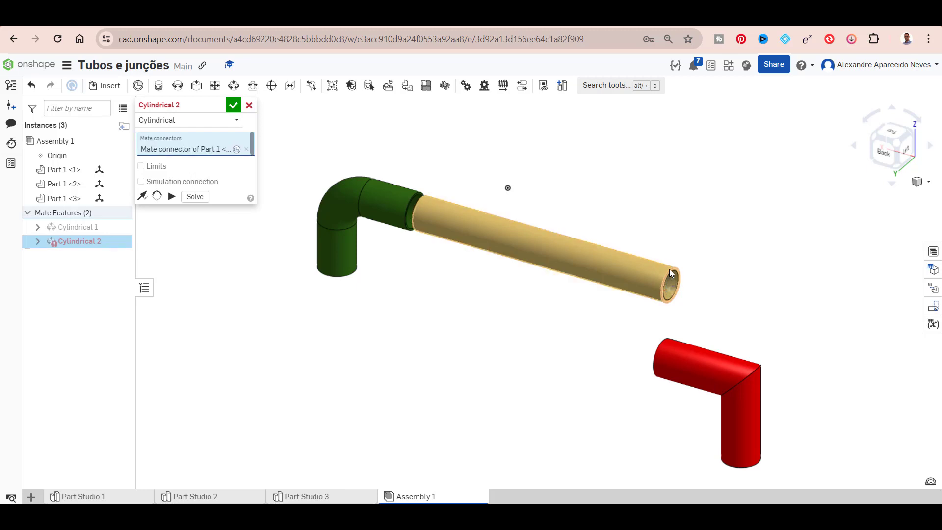
pyautogui.click(876, 139)
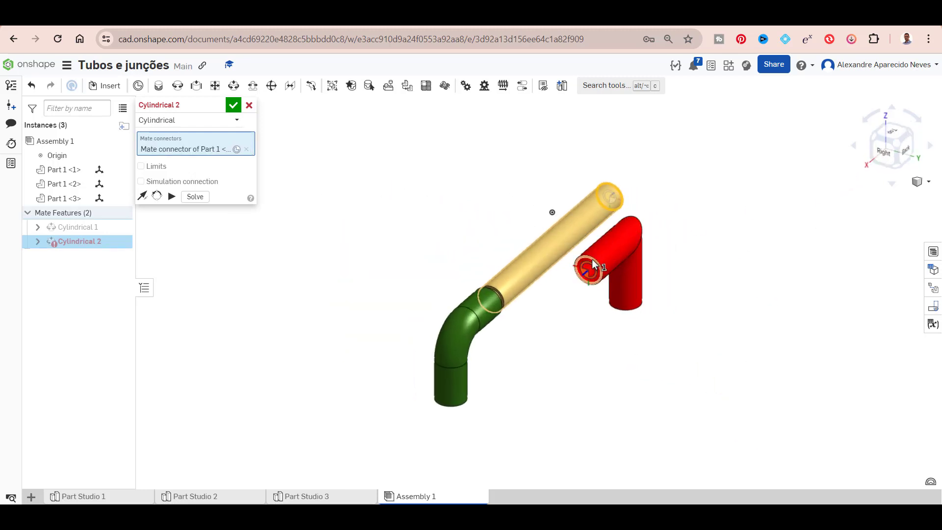
pyautogui.click(592, 264)
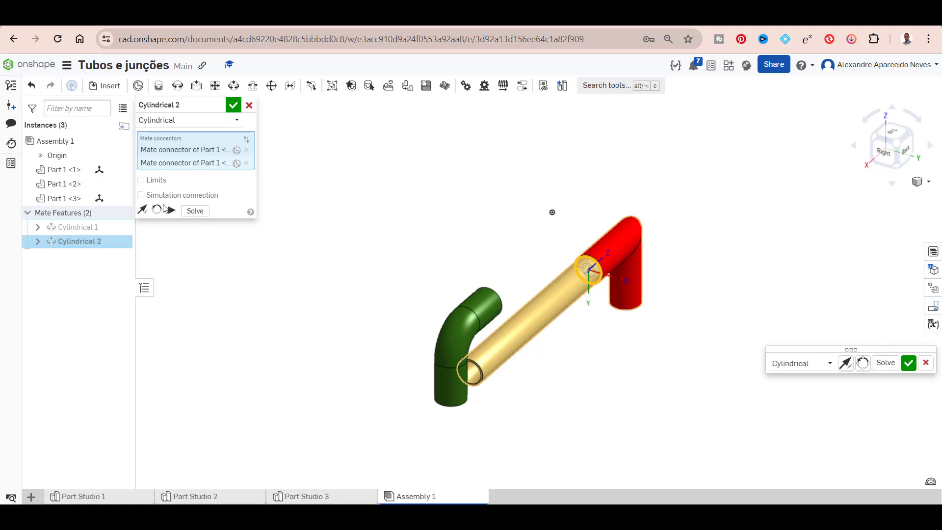
pyautogui.click(172, 211)
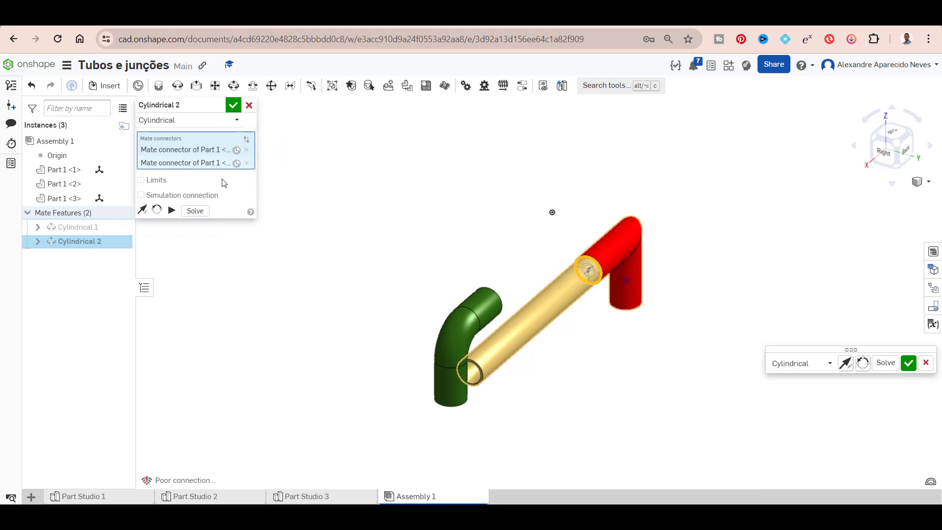
pyautogui.click(249, 106)
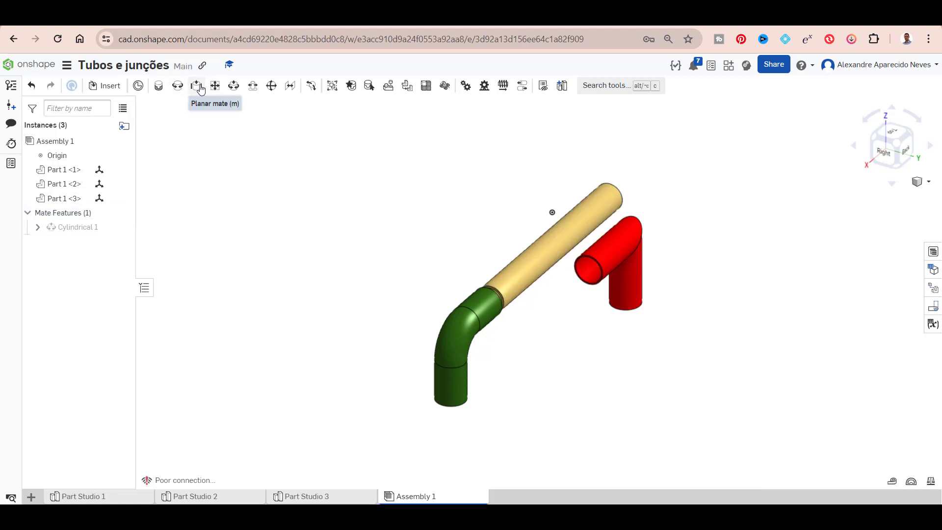
# Mate the red elbow's open end to the tube's free end, preview it, and accept Cylindrical 2.
pyautogui.click(232, 87)
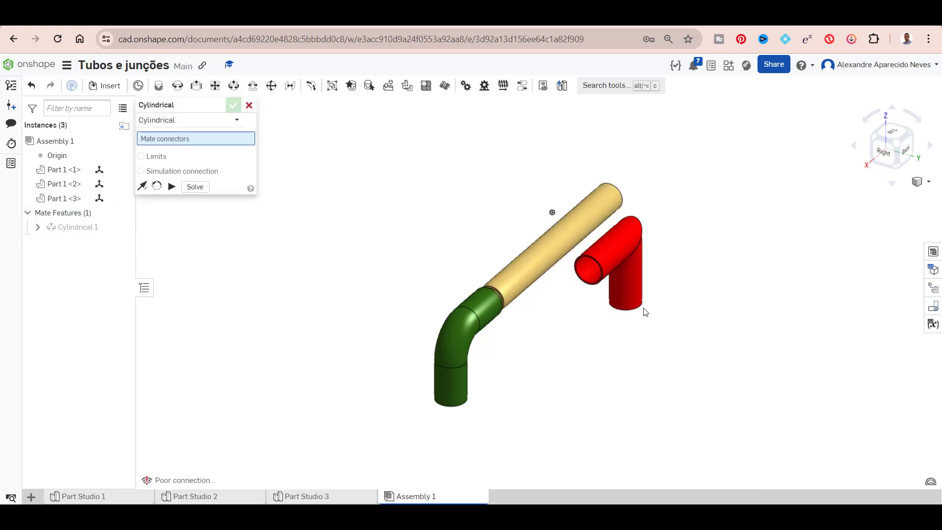
pyautogui.click(602, 278)
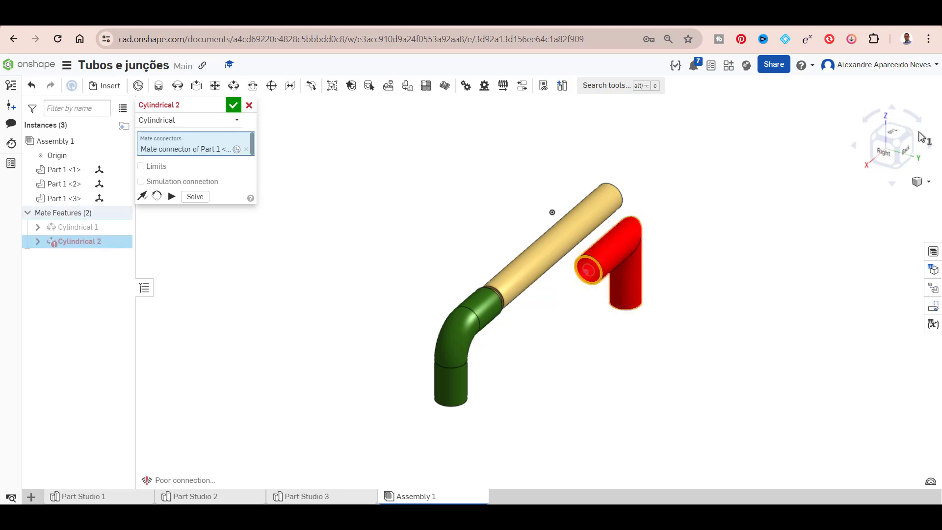
pyautogui.moveTo(604, 275)
pyautogui.mouseDown(button='right')
pyautogui.moveTo(773, 221)
pyautogui.moveTo(673, 272)
pyautogui.mouseUp(button='right')
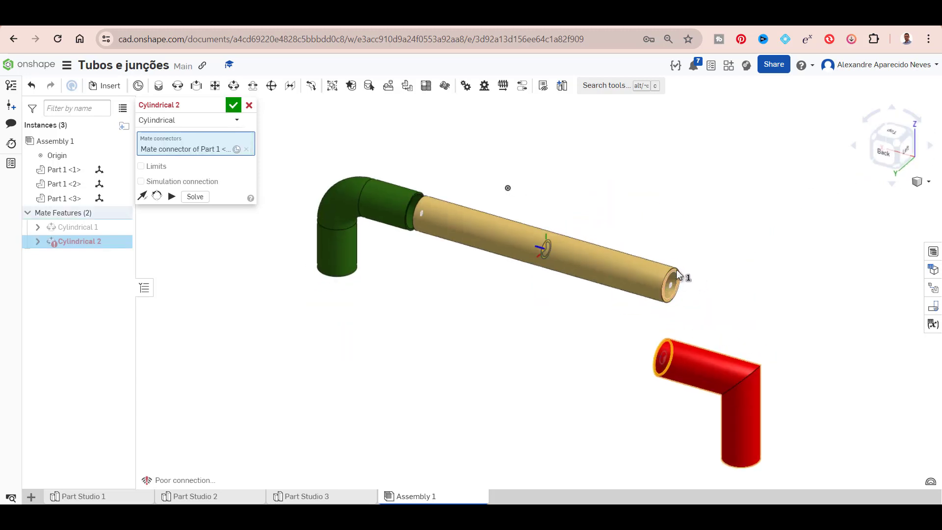
pyautogui.click(670, 283)
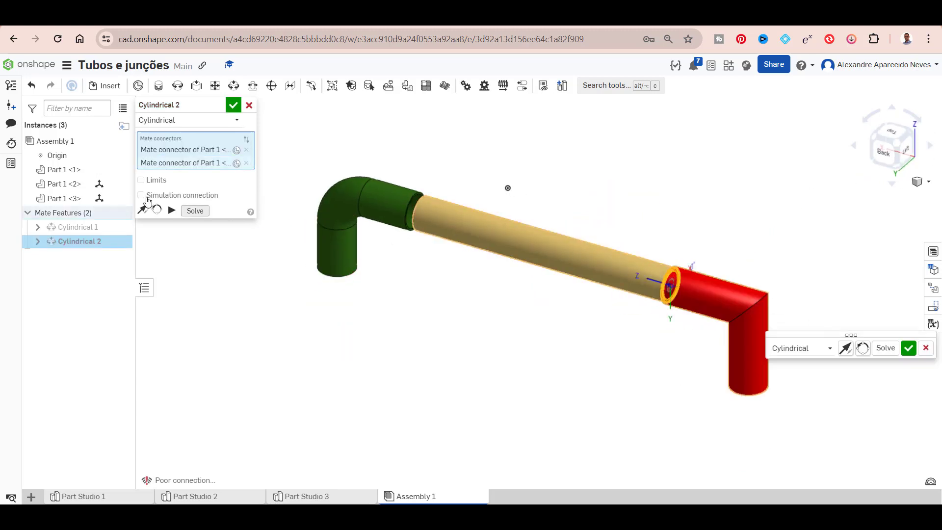
pyautogui.click(172, 211)
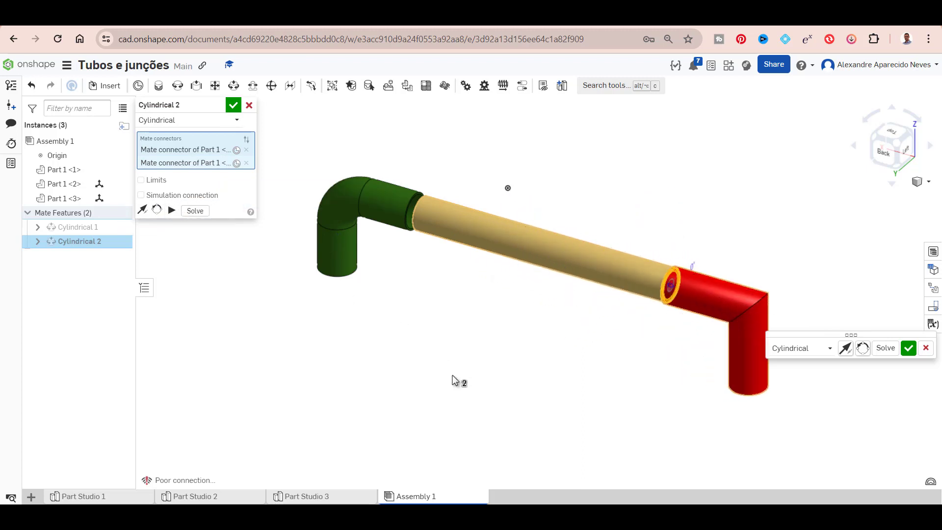
pyautogui.click(233, 106)
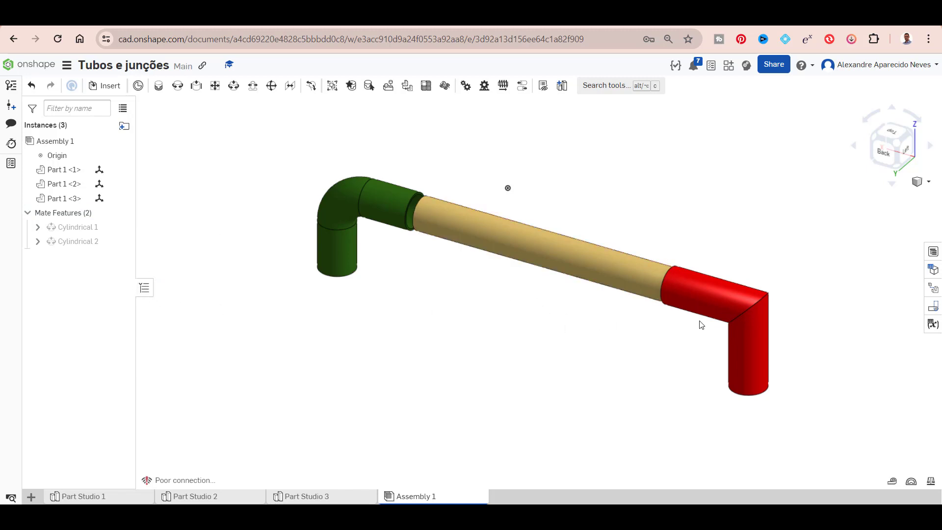
# Delete Cylindrical 2 from Mate Features and drag the red elbow away from the tube.
pyautogui.click(94, 247)
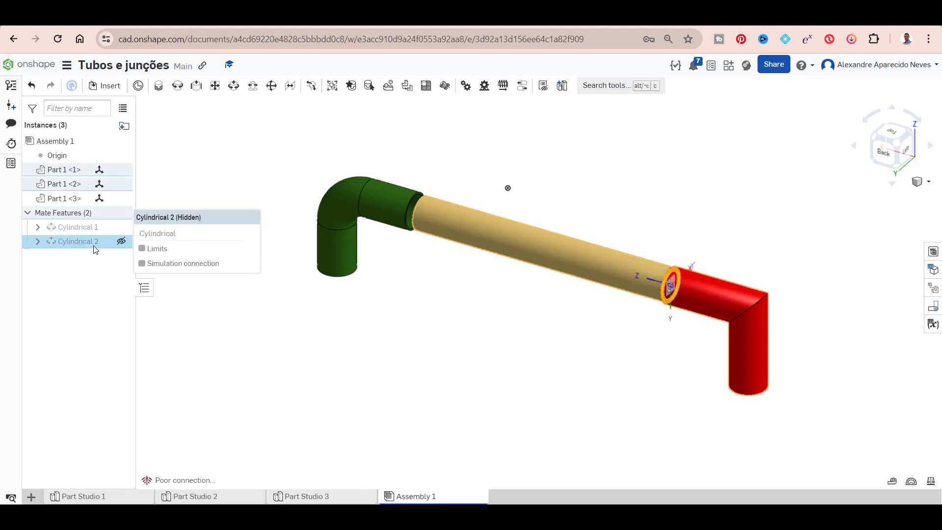
pyautogui.click(85, 243)
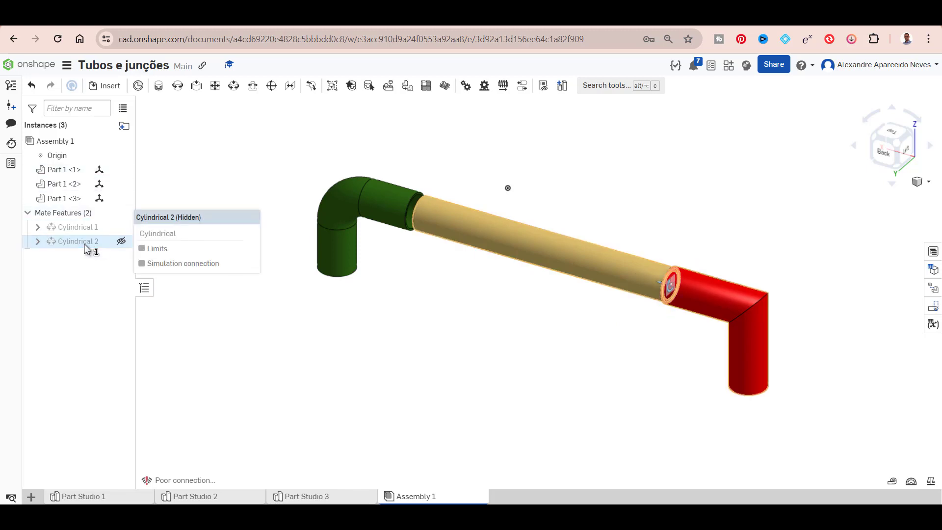
pyautogui.rightClick(86, 248)
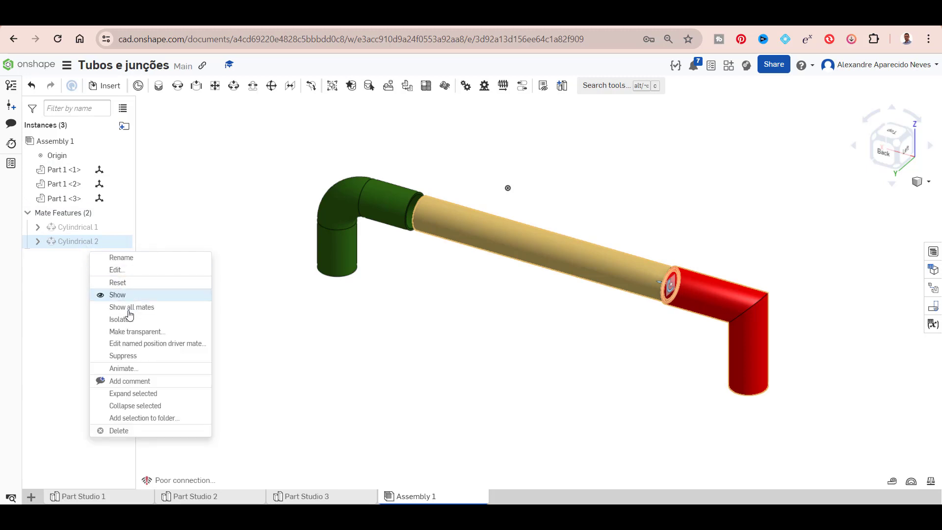
pyautogui.click(126, 430)
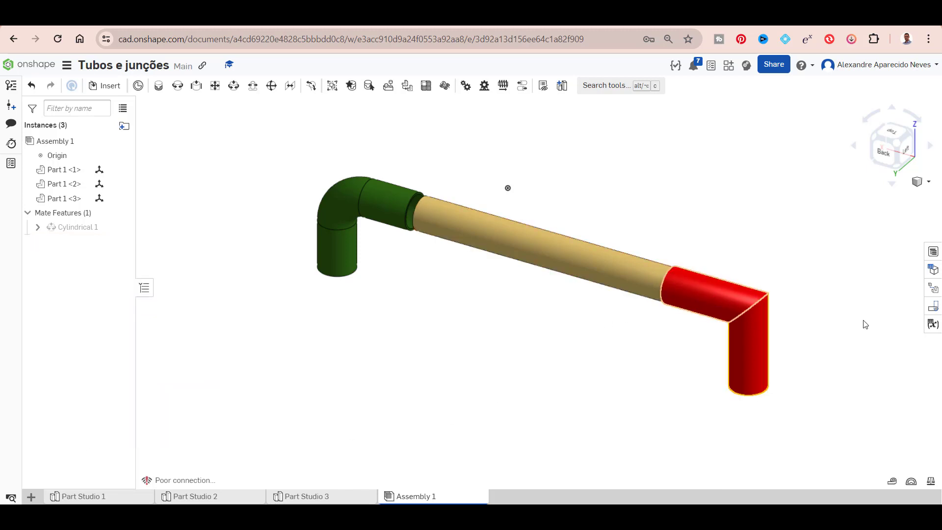
pyautogui.moveTo(717, 300)
pyautogui.mouseDown()
pyautogui.moveTo(794, 343)
pyautogui.moveTo(781, 344)
pyautogui.mouseUp()
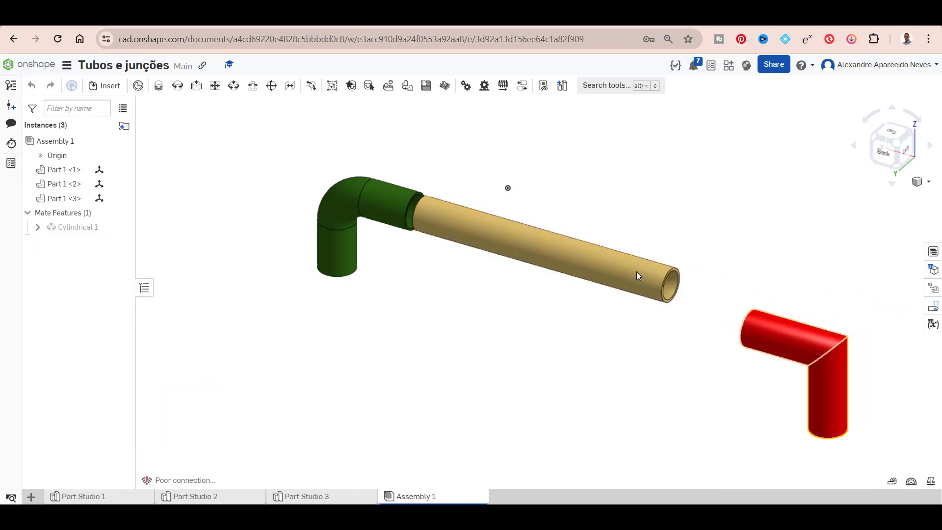
# Fasten the red elbow's connector to the tube's open end and accept Fastened 1.
pyautogui.click(159, 87)
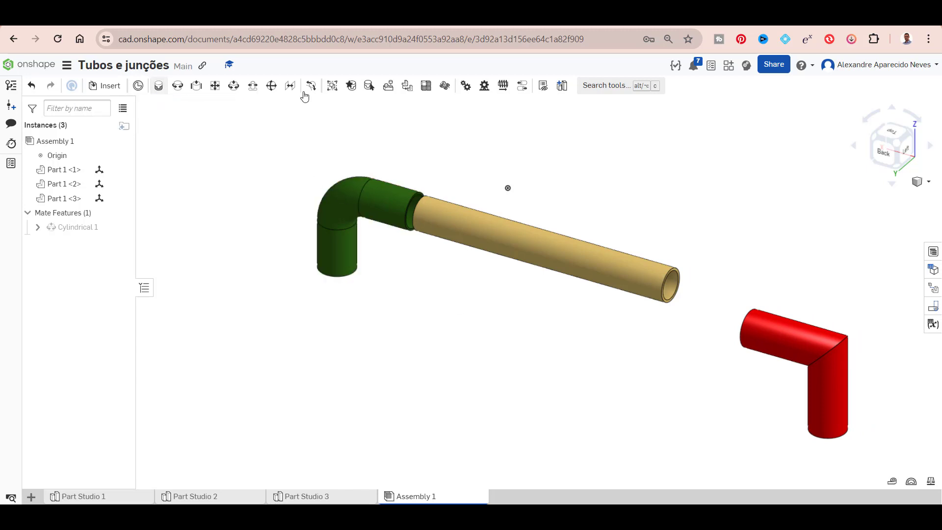
pyautogui.click(877, 142)
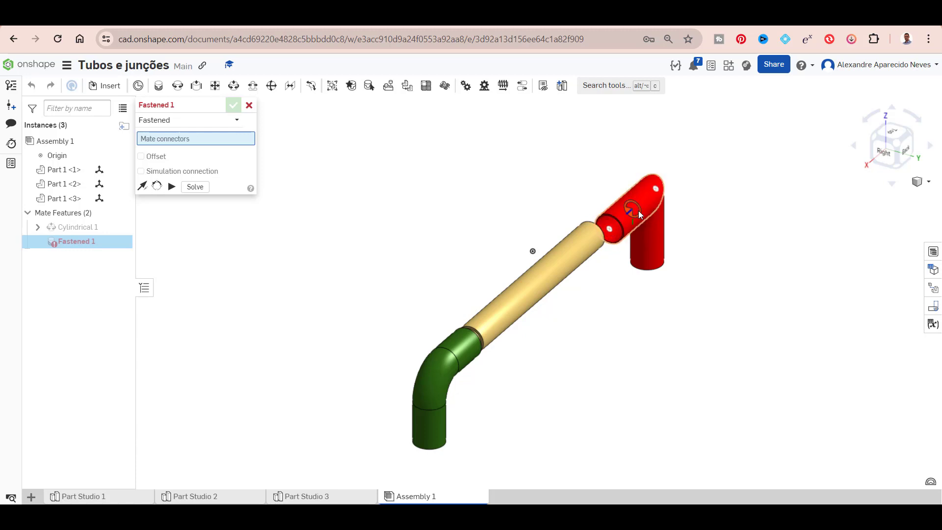
pyautogui.click(637, 210)
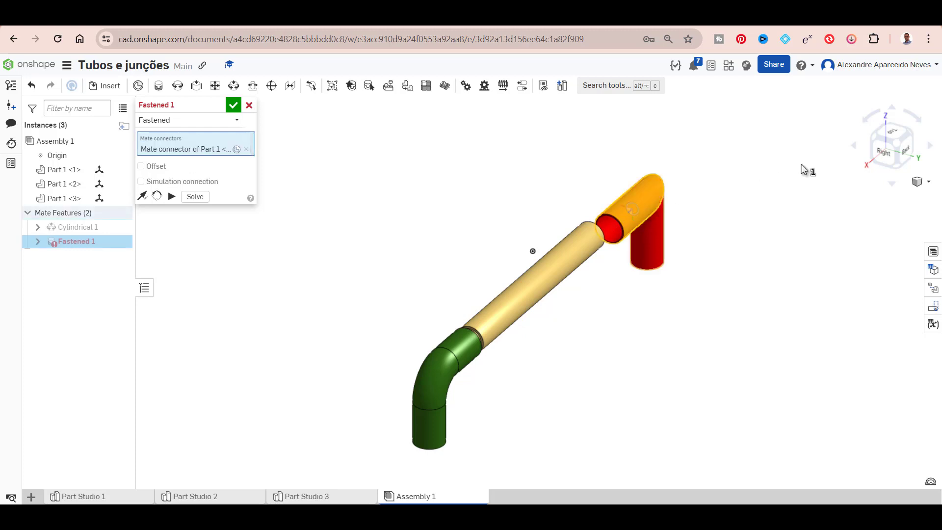
pyautogui.click(876, 164)
pyautogui.moveTo(876, 164); pyautogui.dragTo(775, 303)
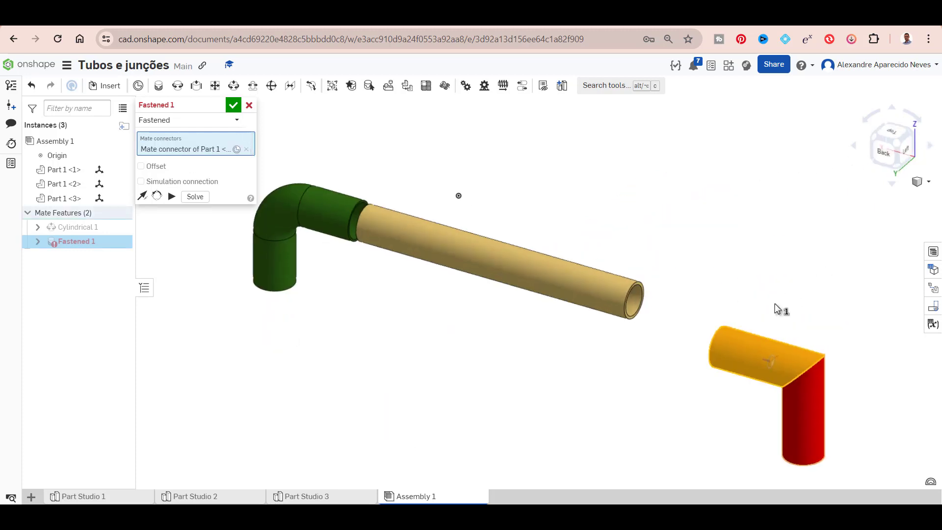
pyautogui.click(645, 292)
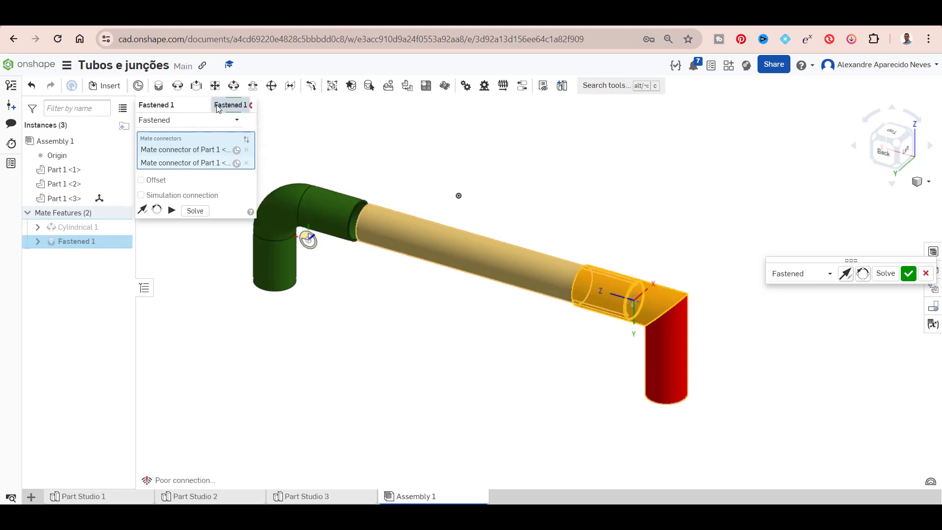
pyautogui.click(233, 105)
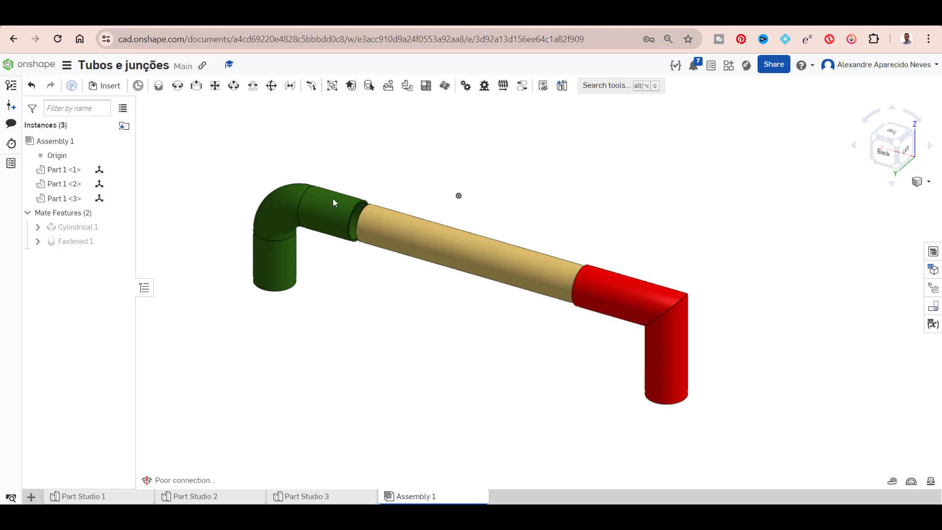
# Test-drag the green elbow, then delete Cylindrical 1 from Mate Features.
pyautogui.moveTo(333, 202)
pyautogui.mouseDown()
pyautogui.moveTo(428, 239)
pyautogui.moveTo(254, 177)
pyautogui.moveTo(311, 202)
pyautogui.mouseUp()
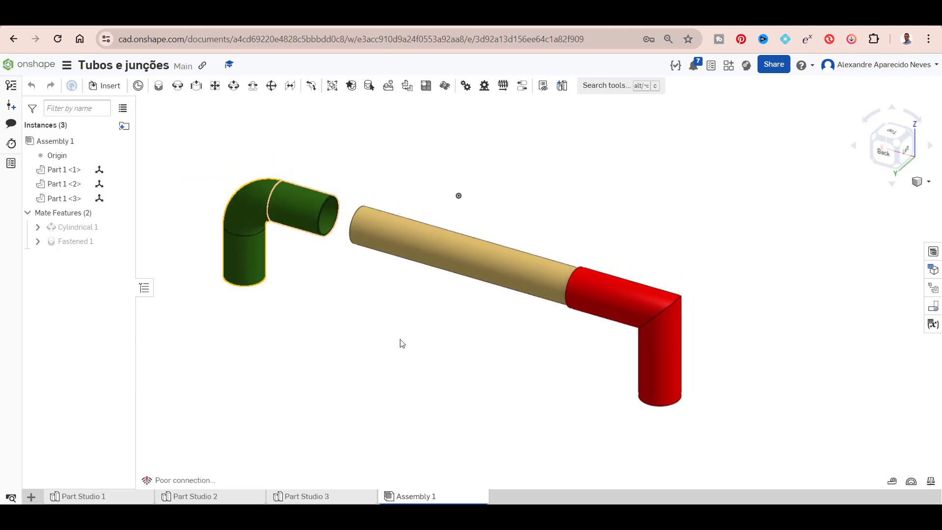
pyautogui.moveTo(77, 227)
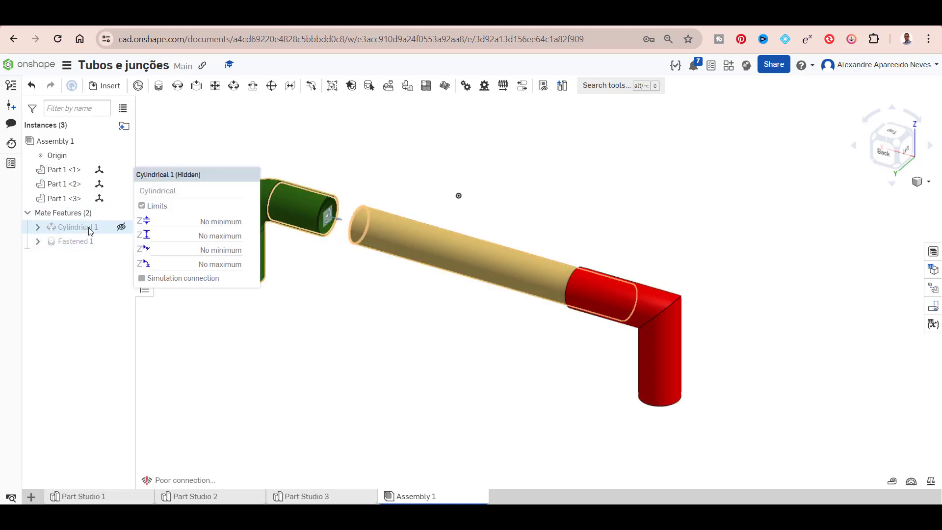
pyautogui.rightClick(120, 227)
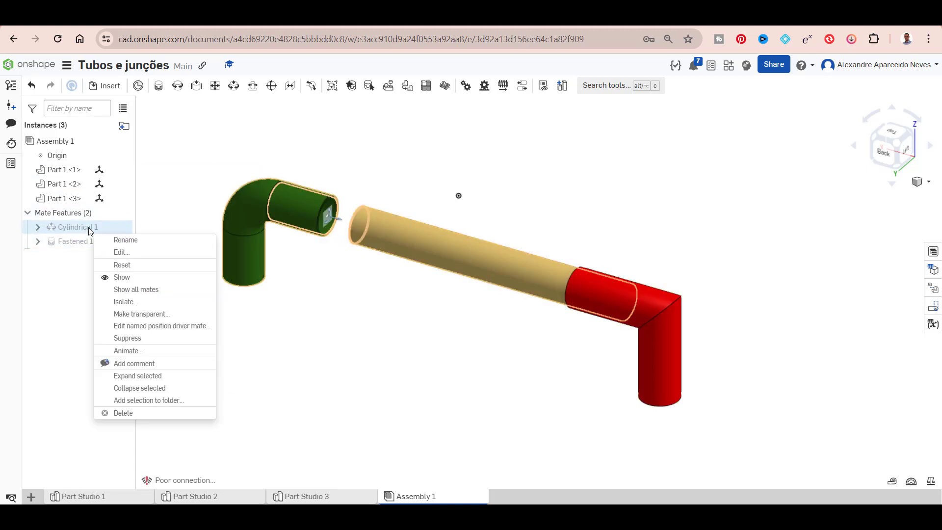
pyautogui.click(152, 413)
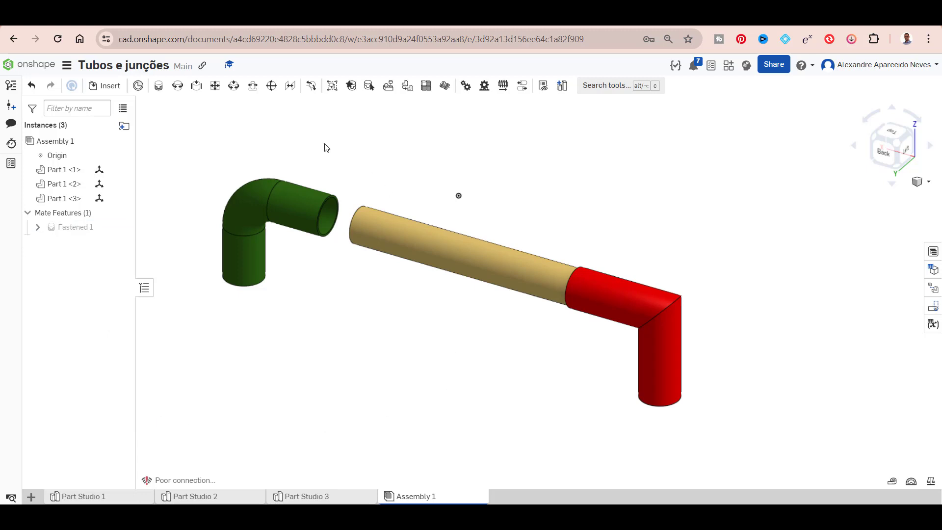
# Pick the green elbow's end and the tan tube's end as Fastened mate connectors, viewed from Back.
pyautogui.click(158, 86)
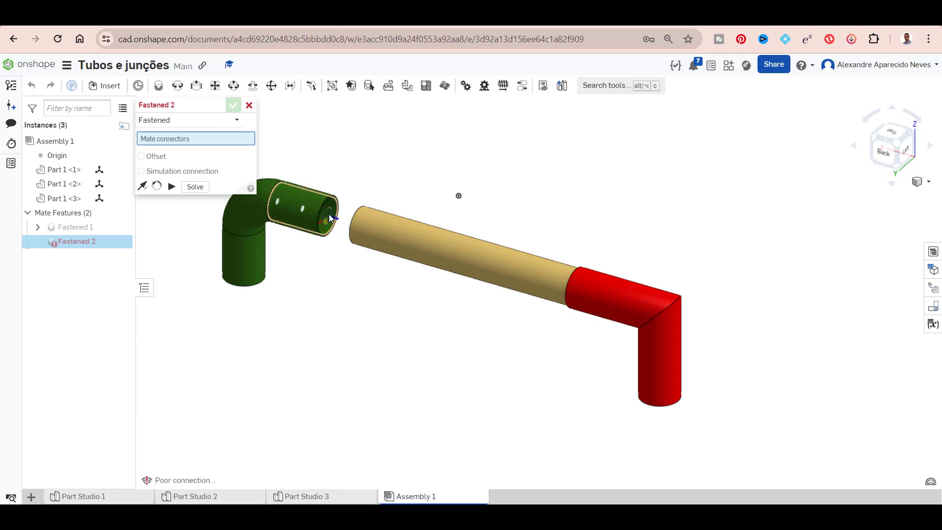
pyautogui.click(277, 205)
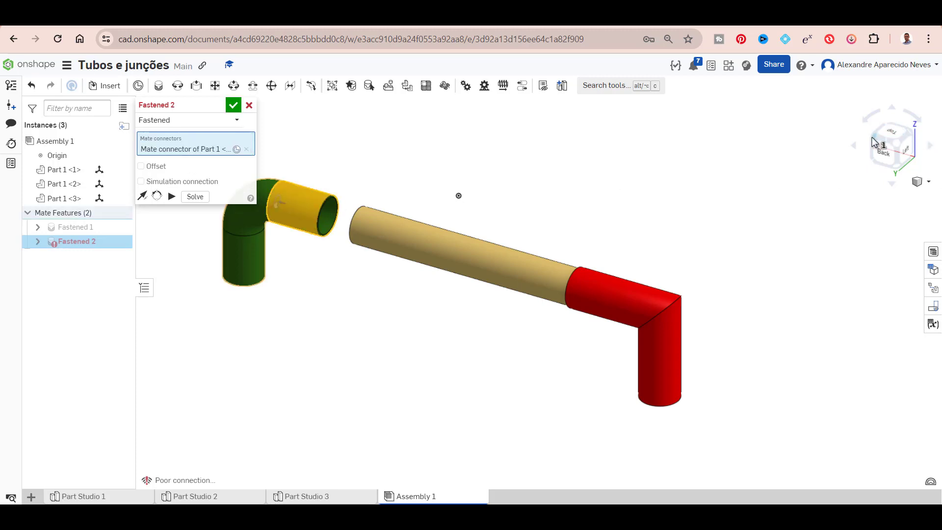
pyautogui.click(891, 137)
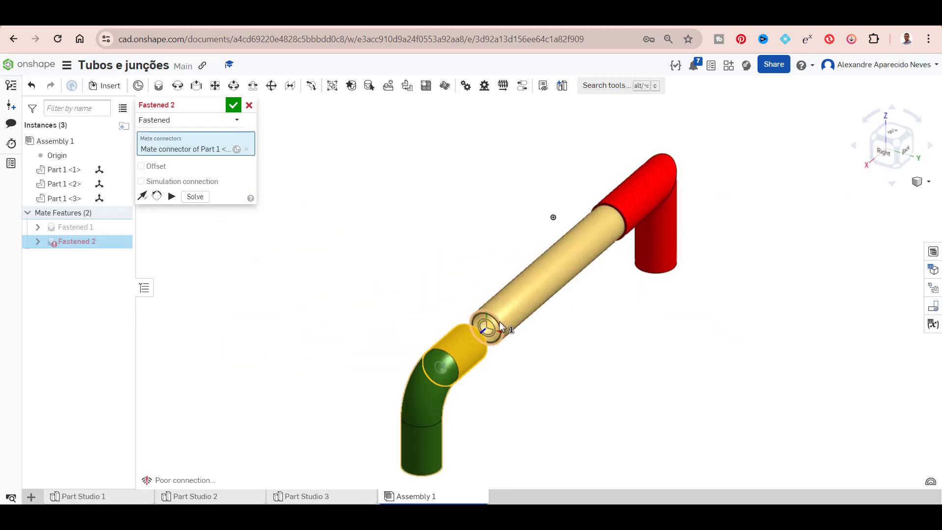
pyautogui.click(500, 322)
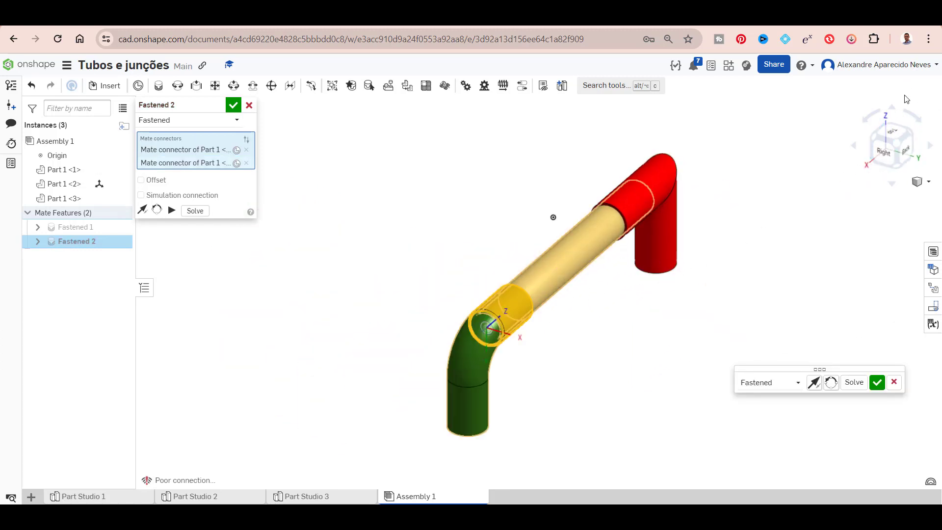
pyautogui.click(904, 149)
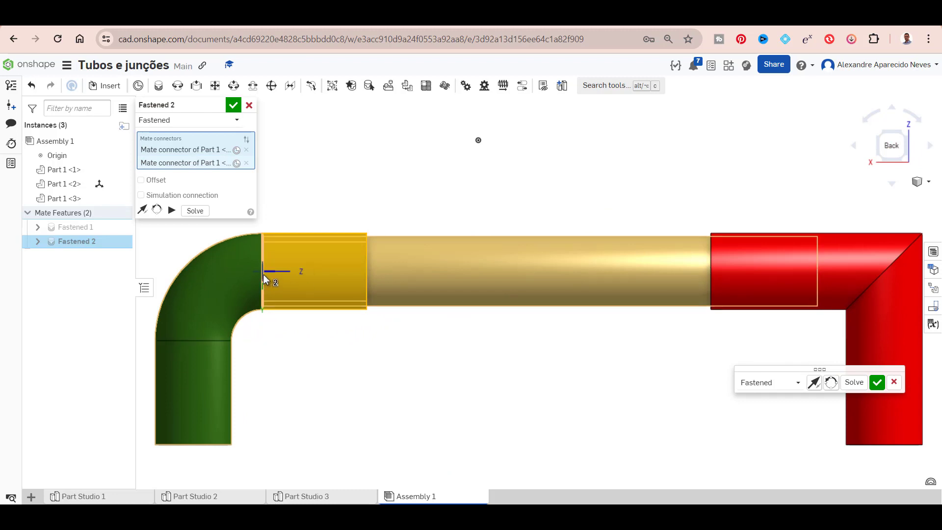
# Turn on the mate offset and set the X offset to 5, then 20 mm.
pyautogui.click(141, 180)
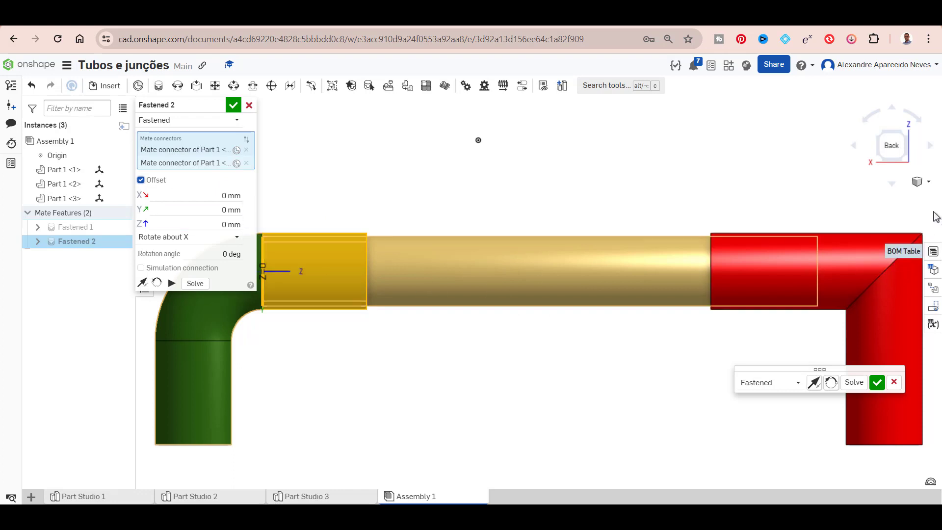
pyautogui.click(196, 195)
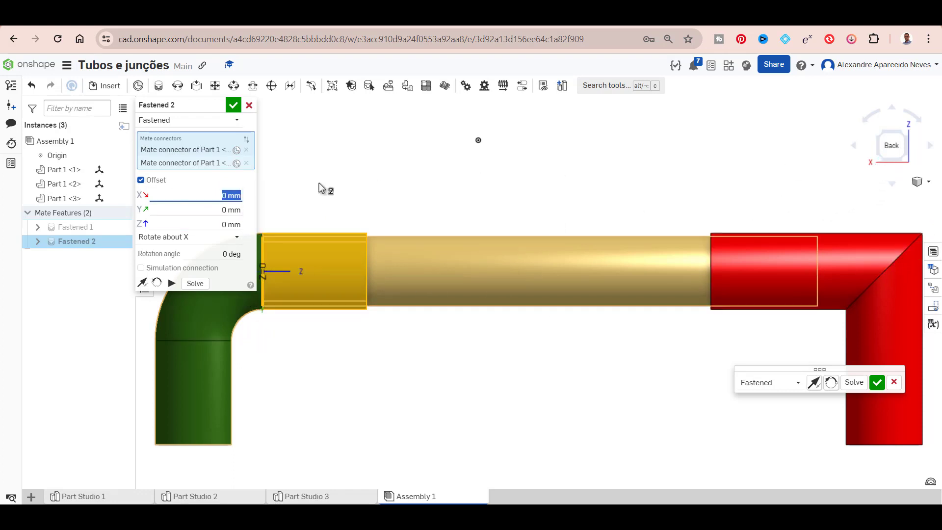
pyautogui.write('5')
pyautogui.press('Tab')
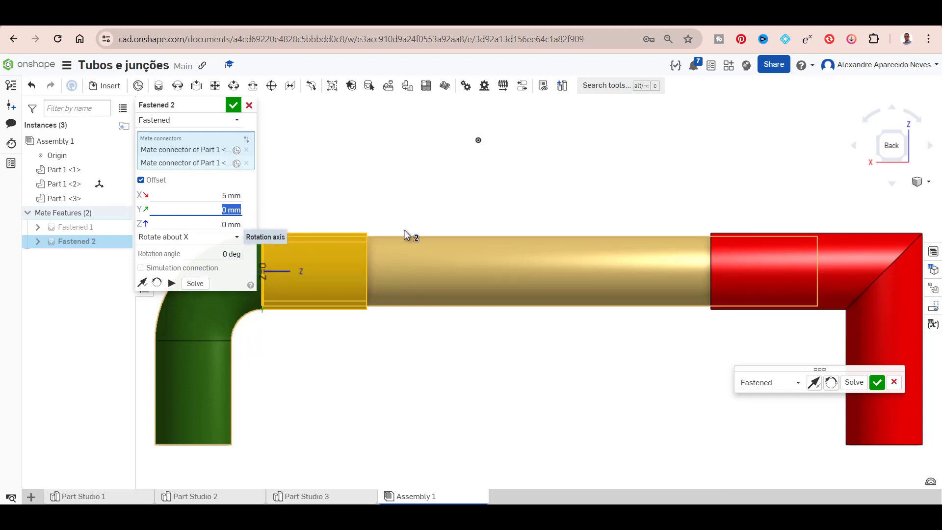
pyautogui.click(221, 196)
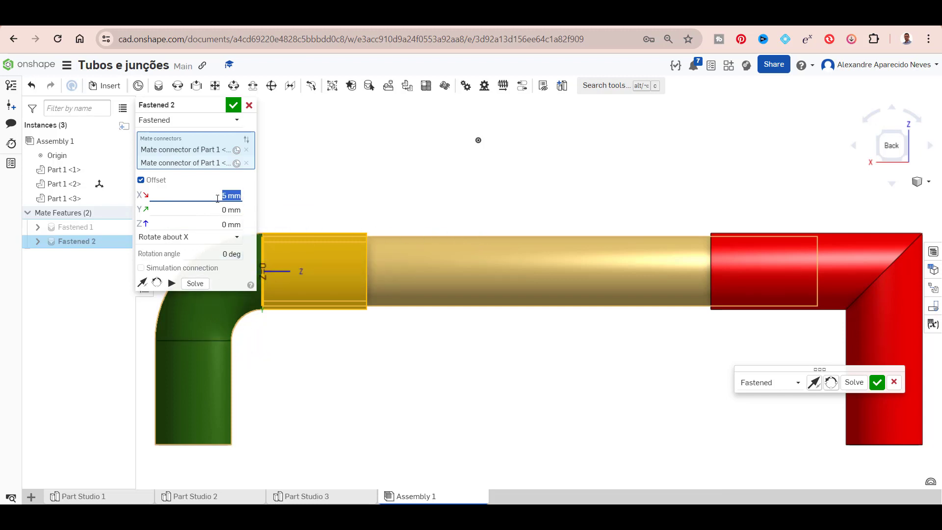
pyautogui.click(219, 197)
pyautogui.press('Tab')
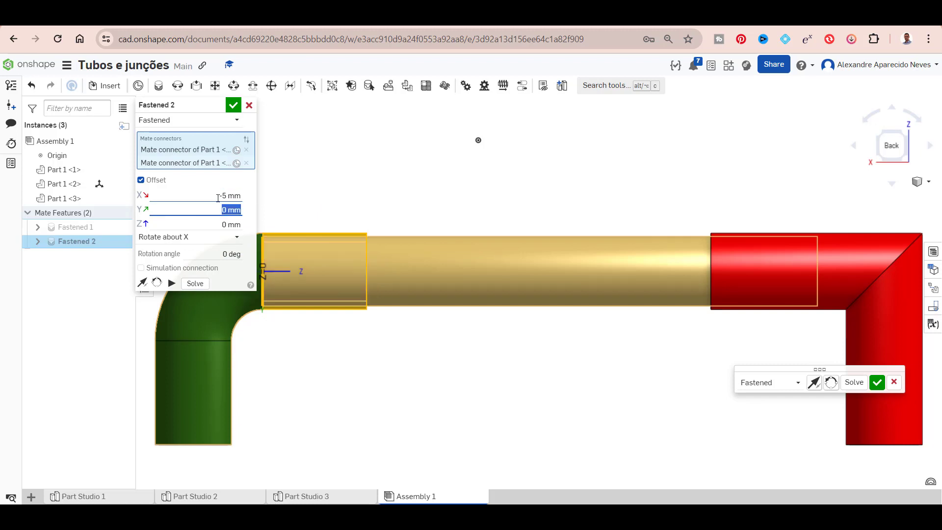
pyautogui.click(223, 195)
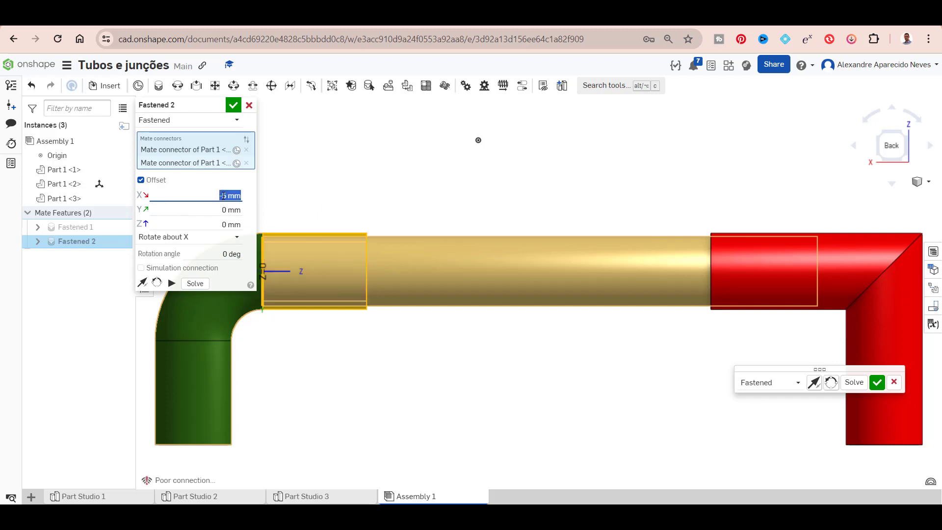
pyautogui.write('20')
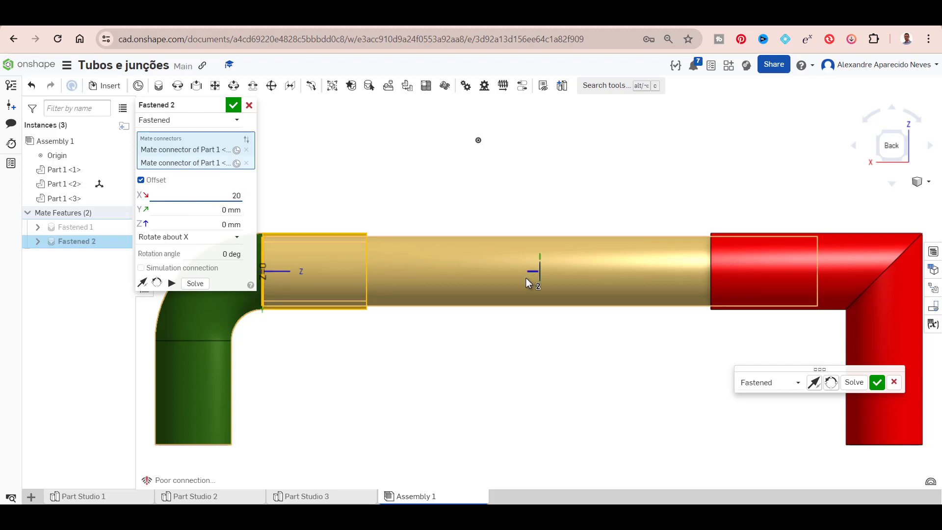
pyautogui.press('Tab')
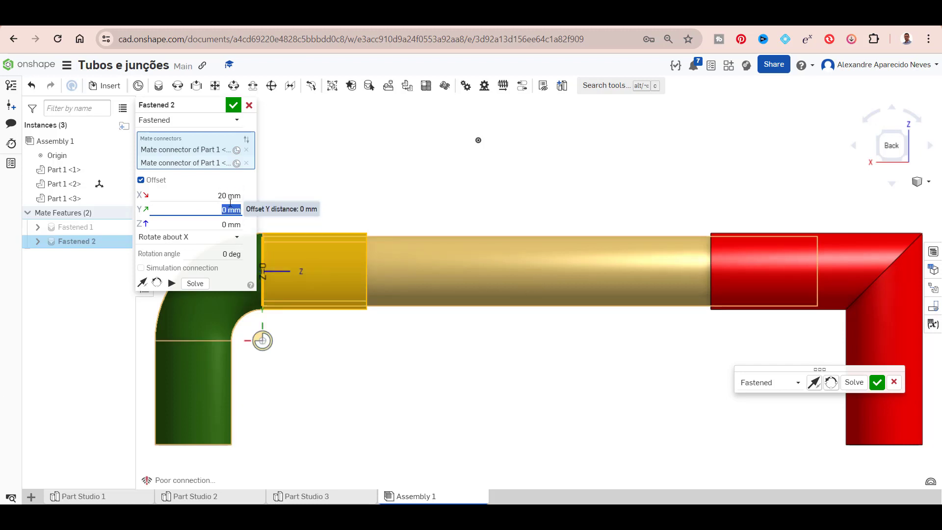
pyautogui.click(229, 196)
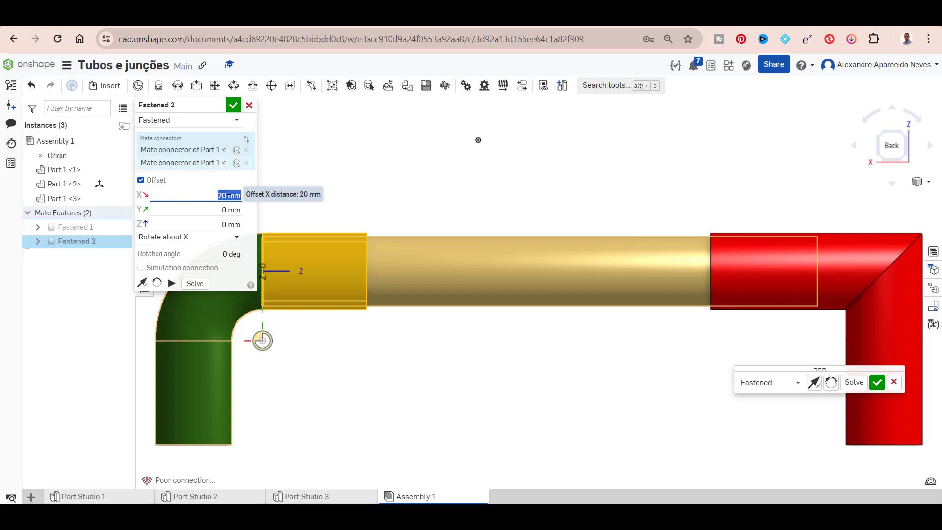
# Remove the offset, enable simulation connection, and accept Fastened 2.
pyautogui.click(152, 183)
pyautogui.click(141, 195)
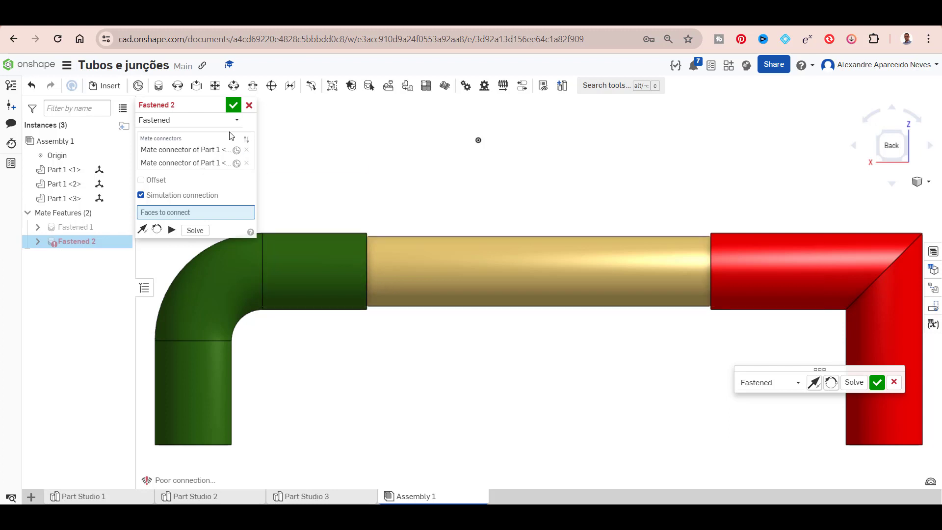
pyautogui.click(234, 106)
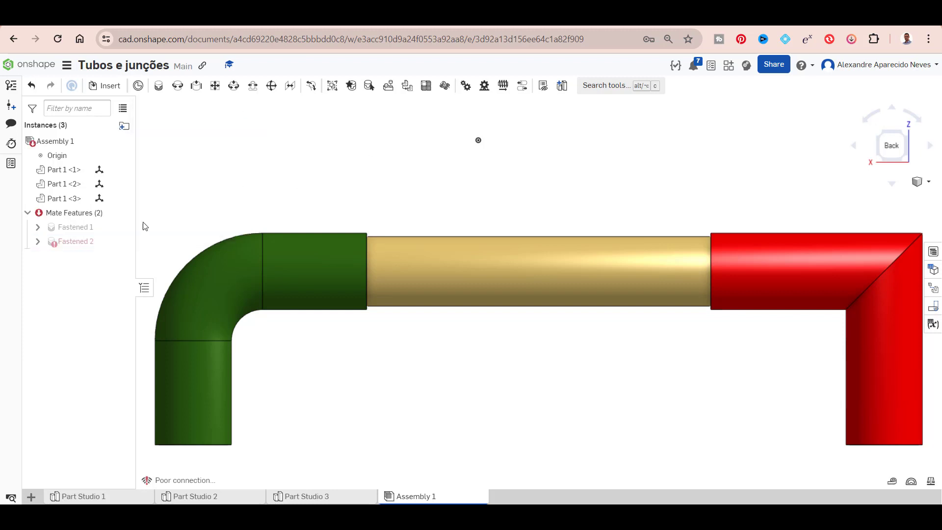
# Edit Fastened 2: disable simulation connection, clear both connectors, and drag the tube and red elbow away.
pyautogui.click(92, 248)
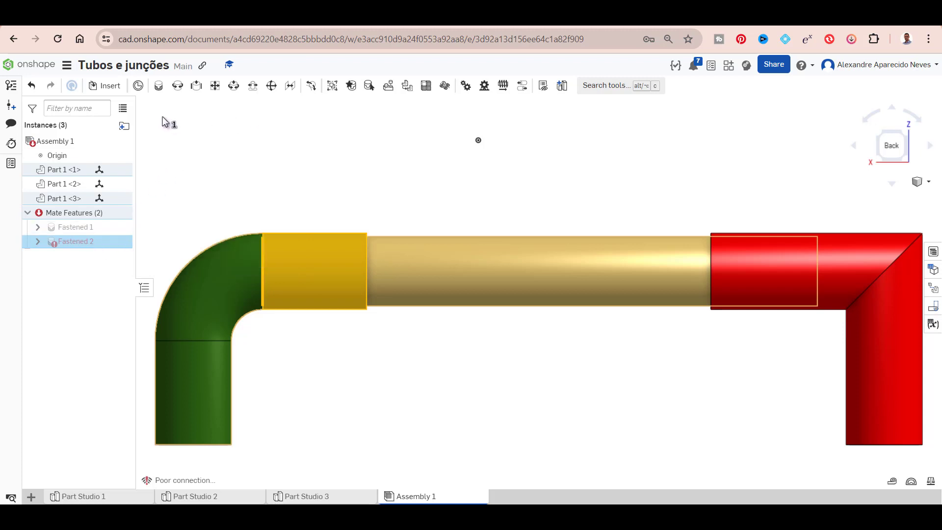
pyautogui.click(916, 147)
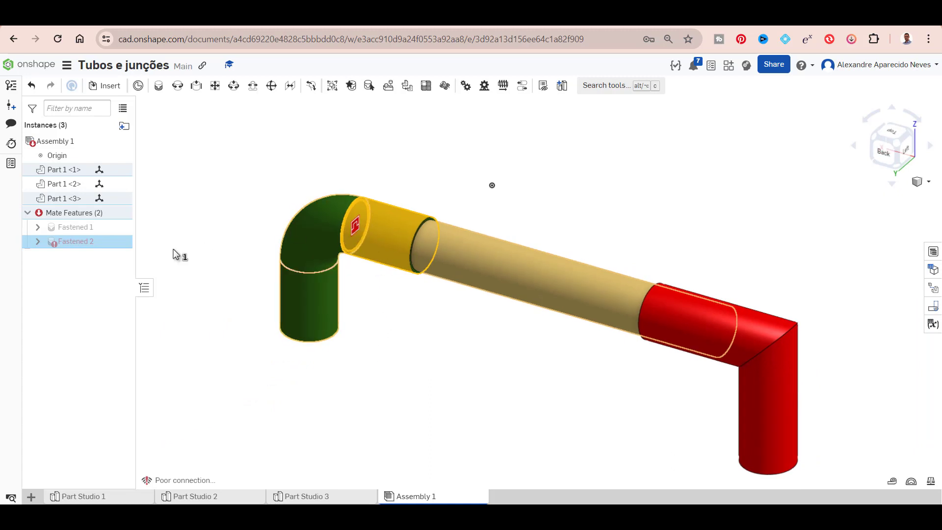
pyautogui.moveTo(76, 241)
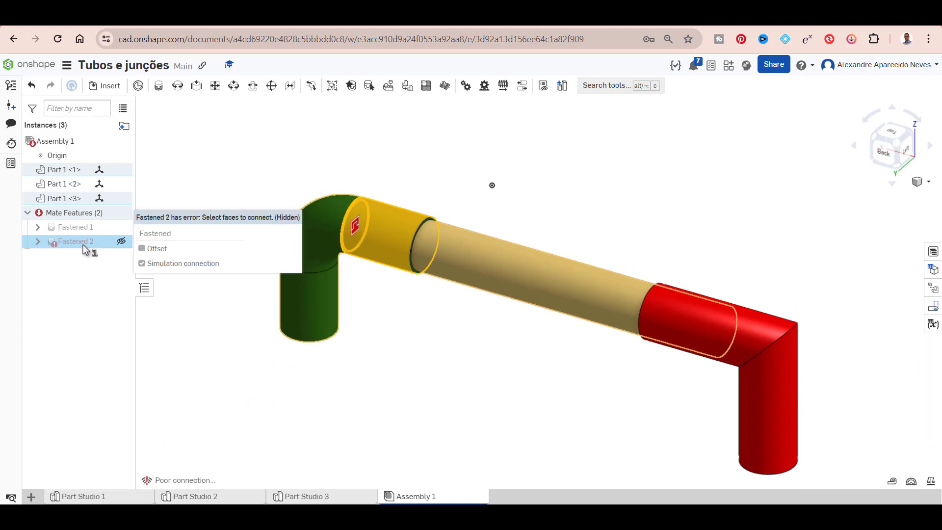
pyautogui.rightClick(83, 248)
pyautogui.click(446, 345)
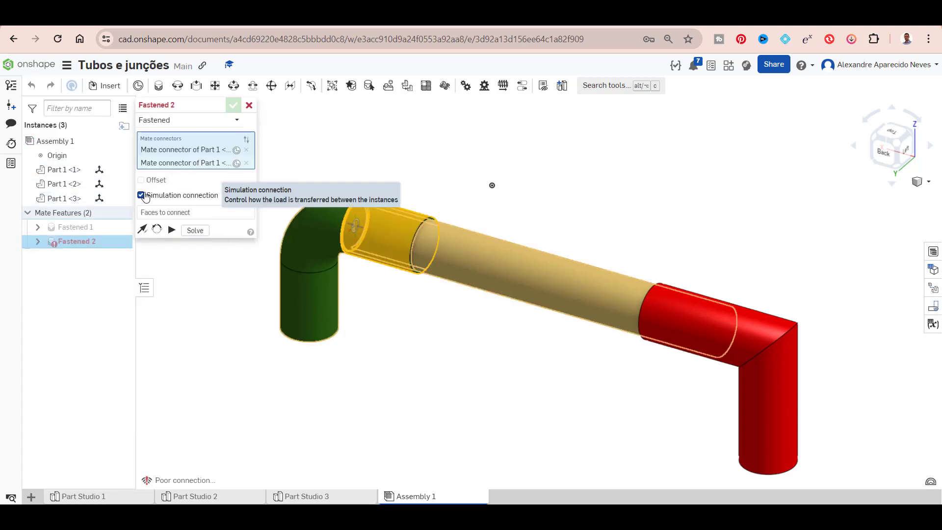
pyautogui.click(141, 196)
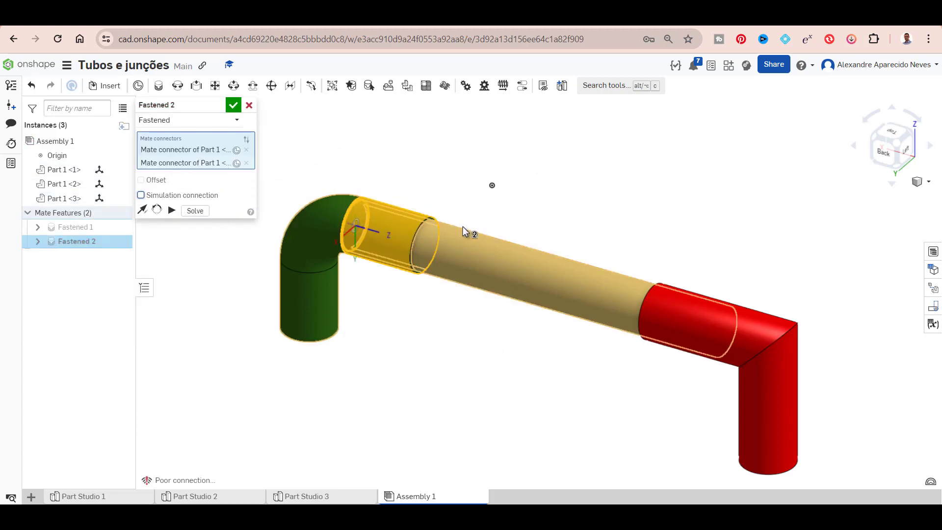
pyautogui.click(247, 151)
pyautogui.click(248, 151)
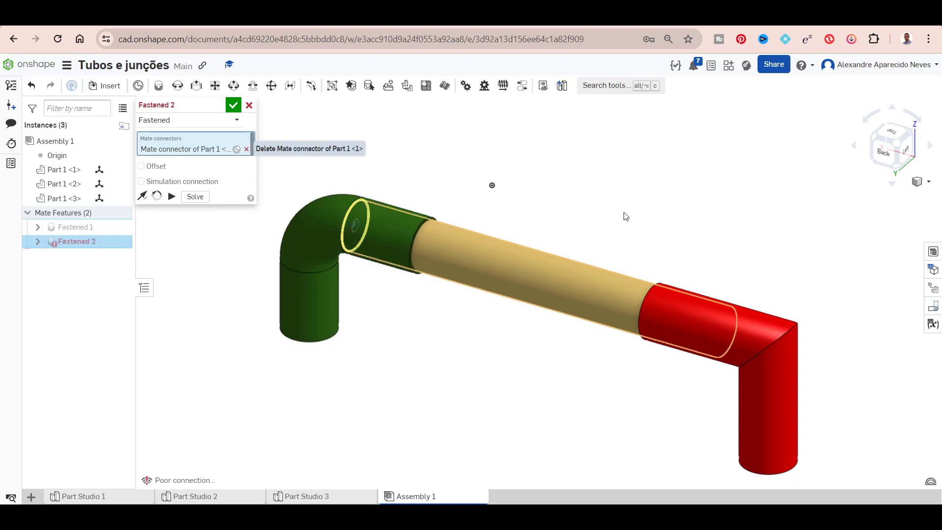
pyautogui.moveTo(511, 275)
pyautogui.mouseDown()
pyautogui.moveTo(777, 360)
pyautogui.moveTo(700, 346)
pyautogui.mouseUp()
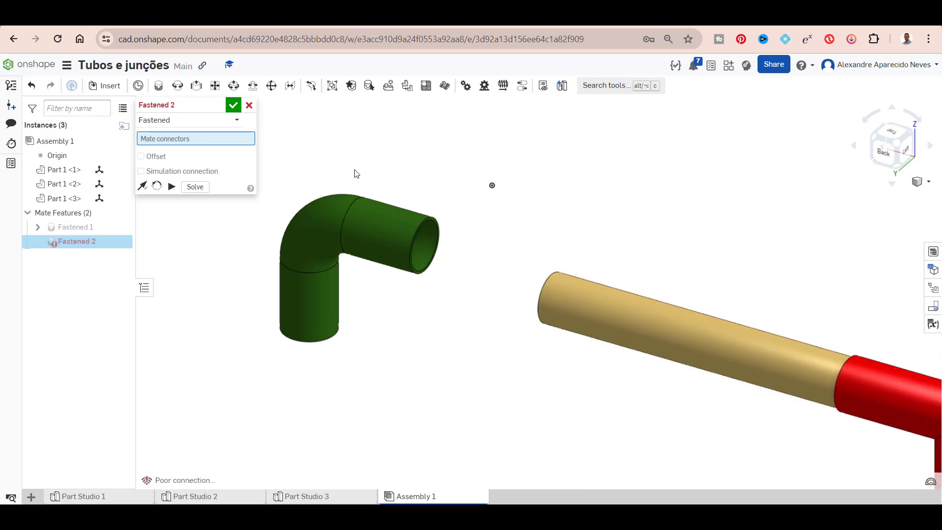
# Fasten the green elbow's end to the tube as Fastened 3, then delete that mate.
pyautogui.click(156, 92)
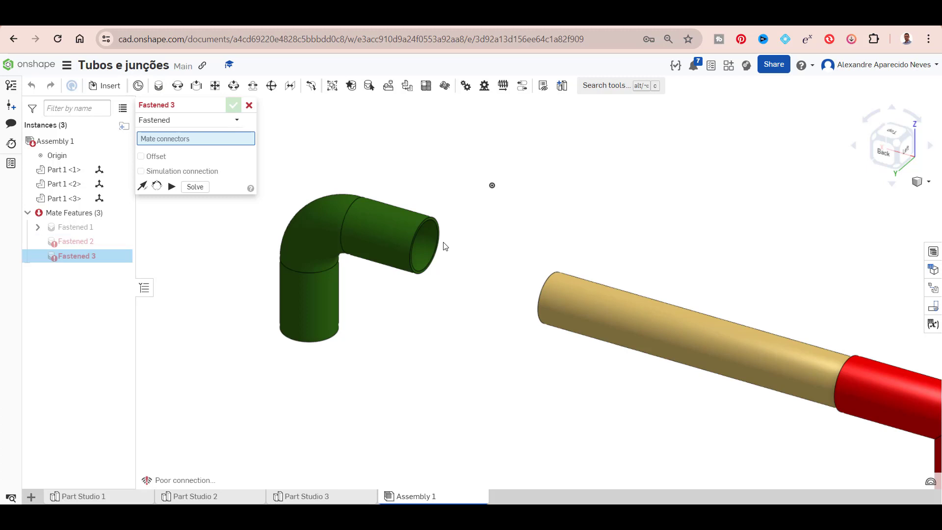
pyautogui.click(389, 237)
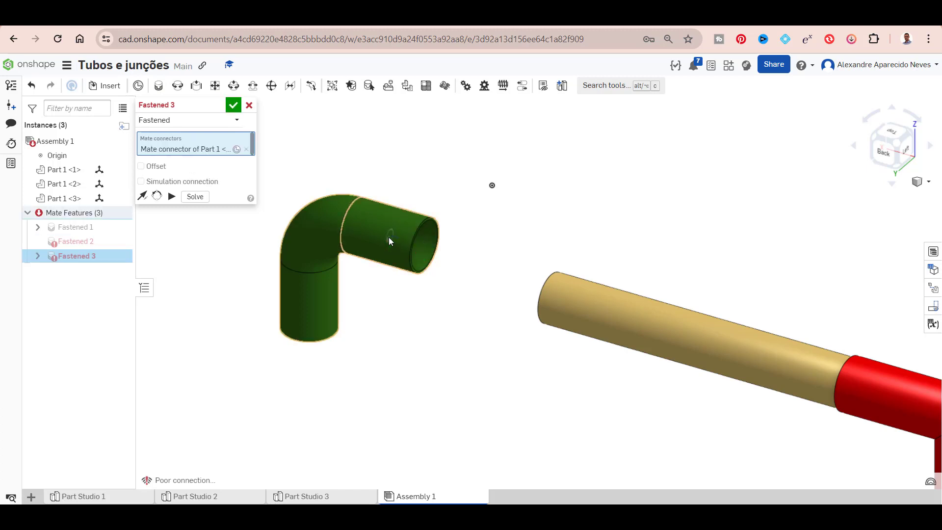
pyautogui.click(860, 150)
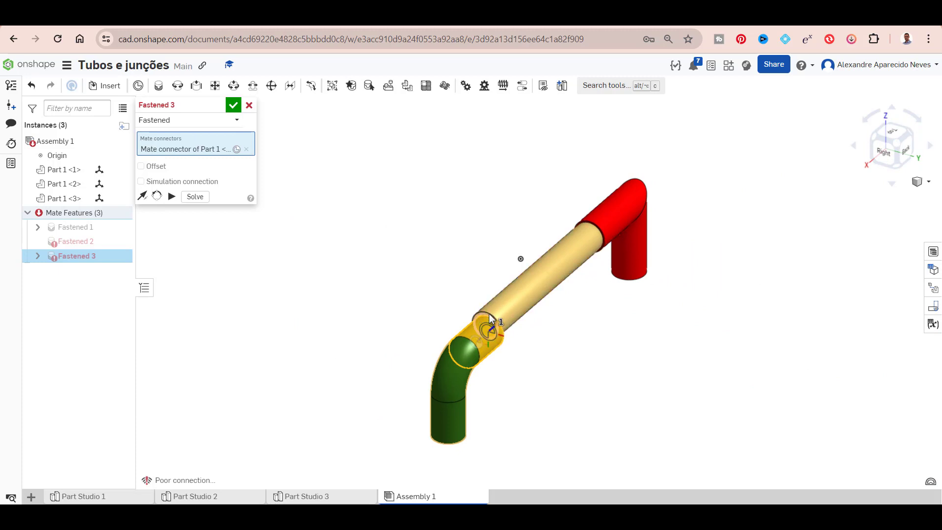
pyautogui.scroll(5, 490, 318)
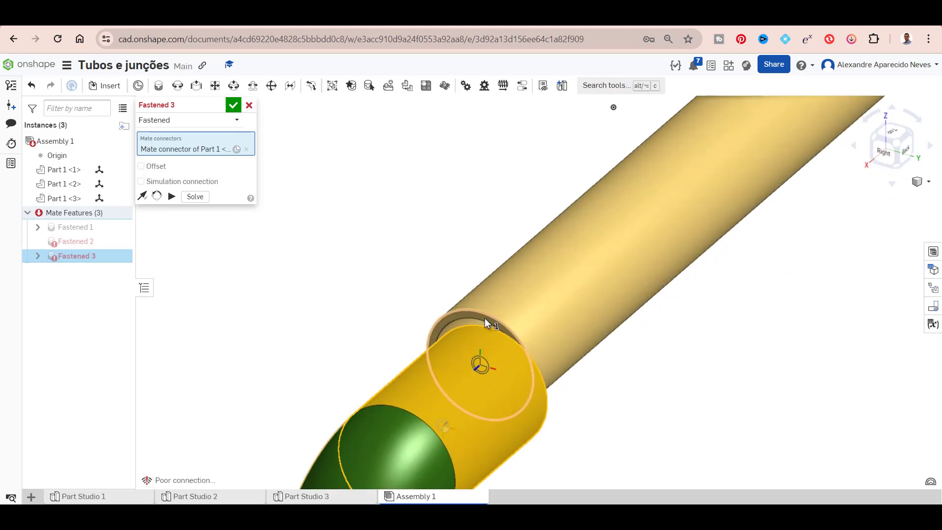
pyautogui.click(487, 317)
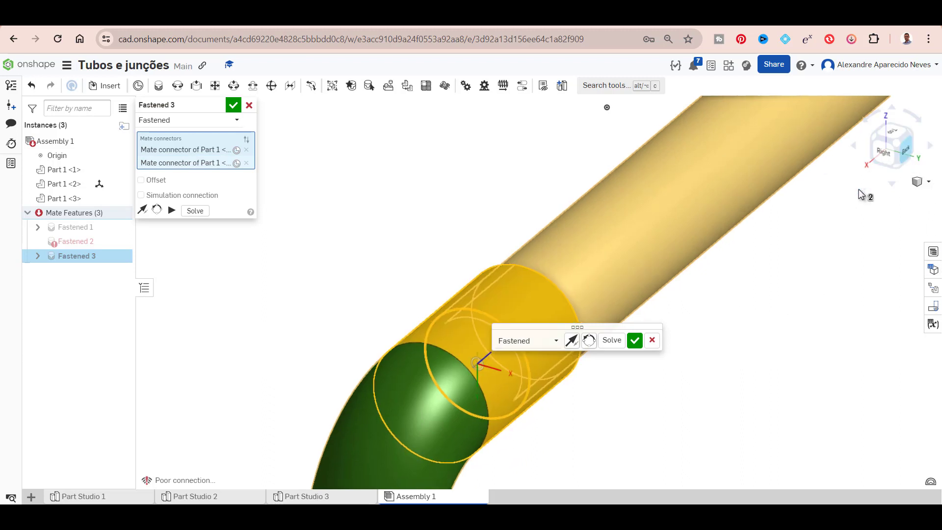
pyautogui.click(906, 153)
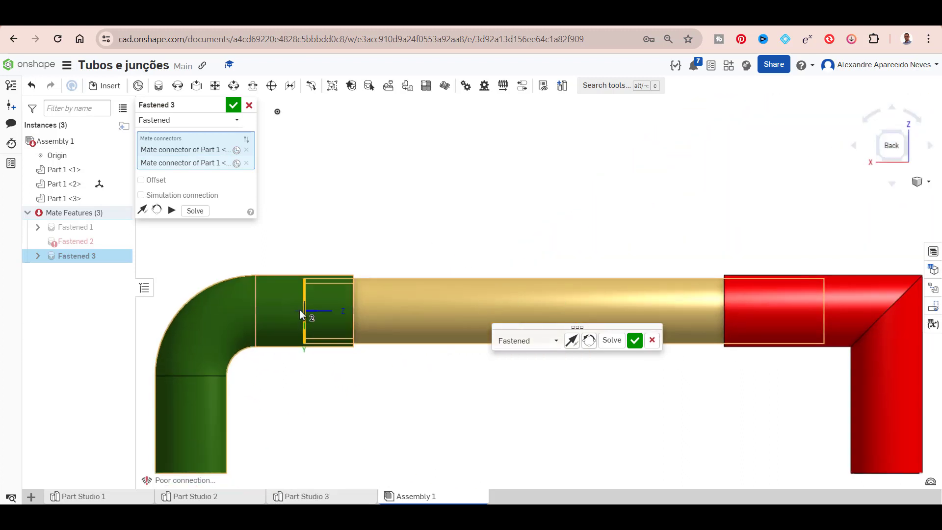
pyautogui.click(233, 104)
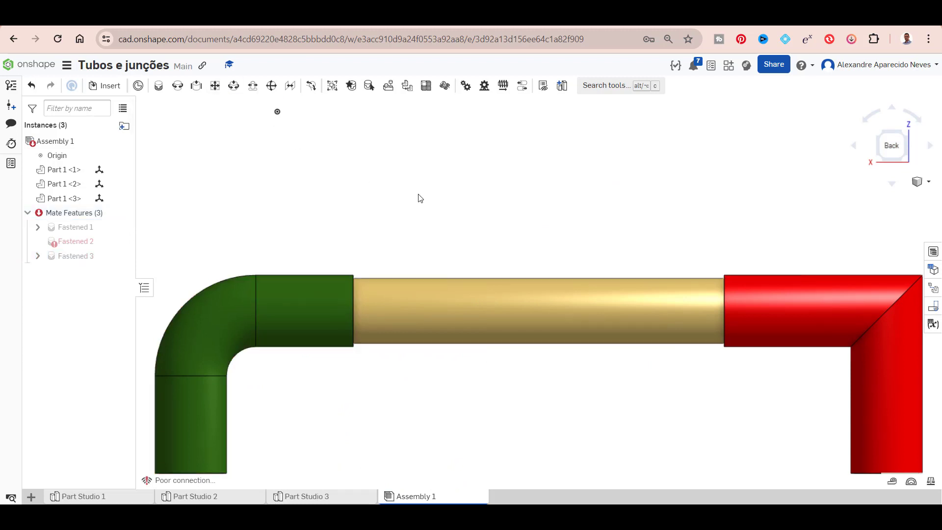
pyautogui.click(64, 243)
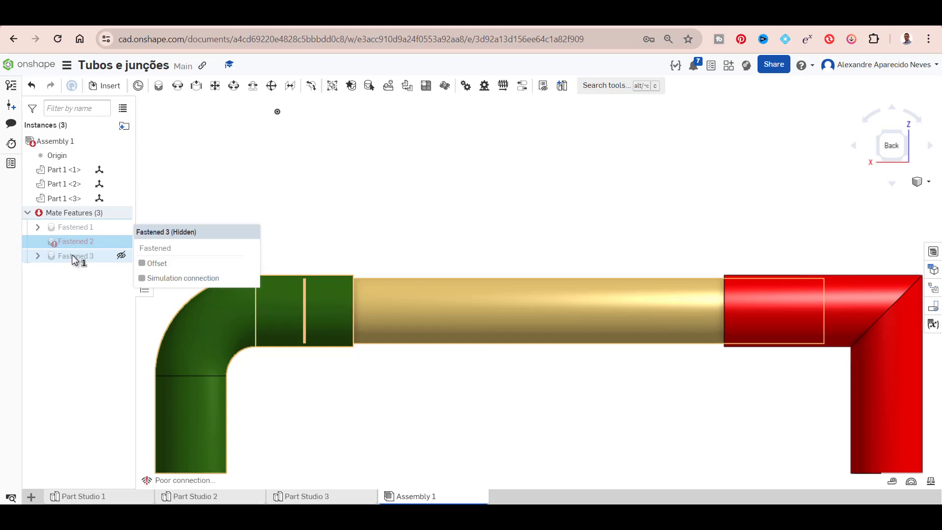
pyautogui.press('Delete')
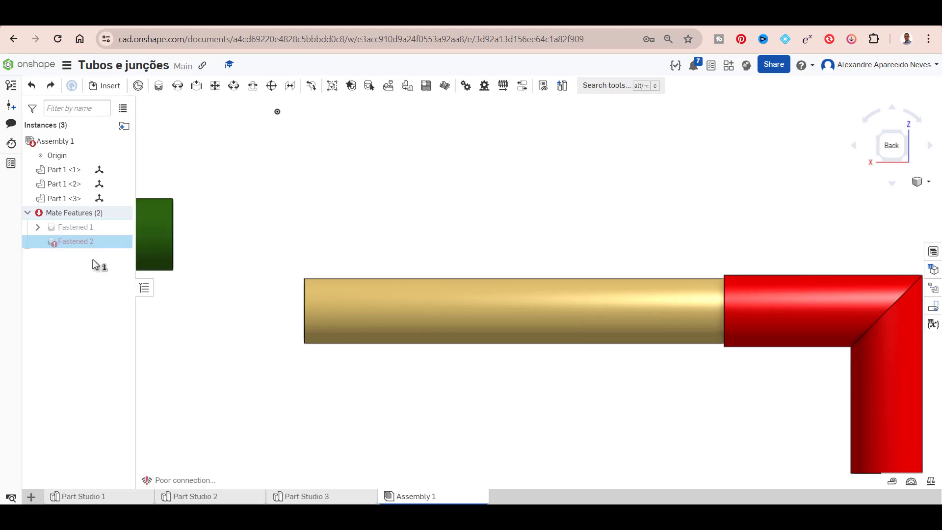
# Re-edit Fastened 2 with new connectors on the green elbow's end and the tube's end.
pyautogui.rightClick(87, 243)
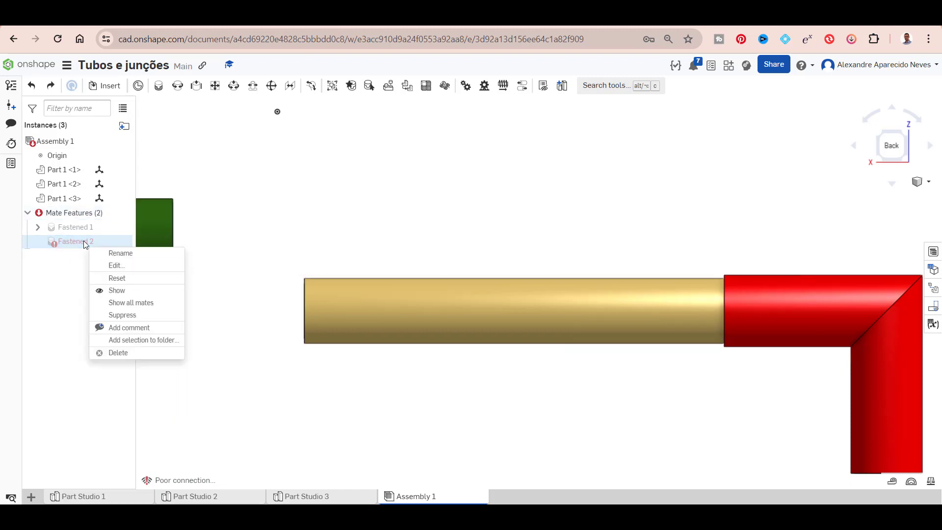
pyautogui.click(115, 266)
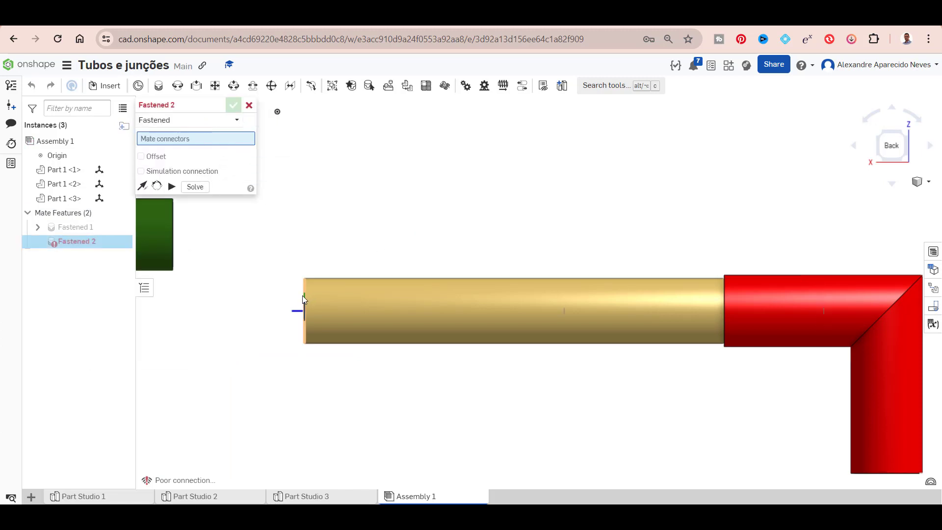
pyautogui.click(882, 134)
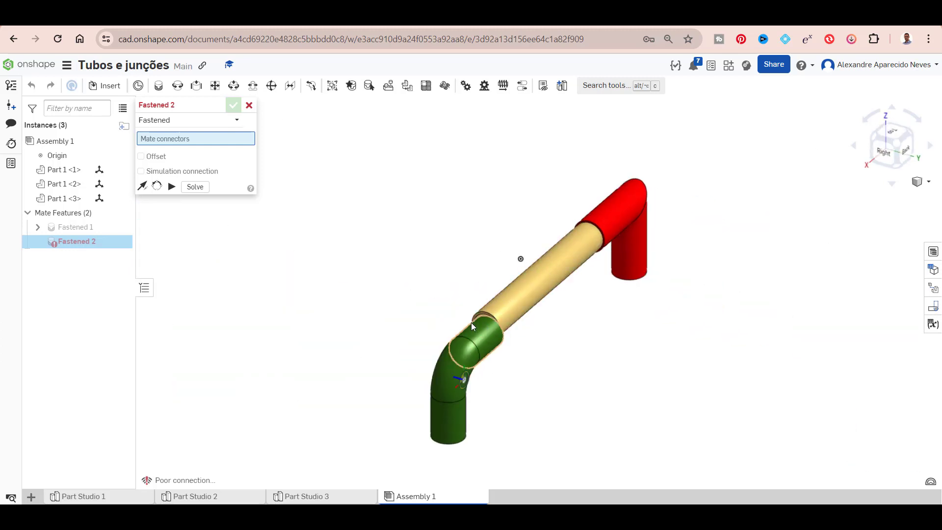
pyautogui.scroll(3, 481, 307)
pyautogui.scroll(3, 480, 334)
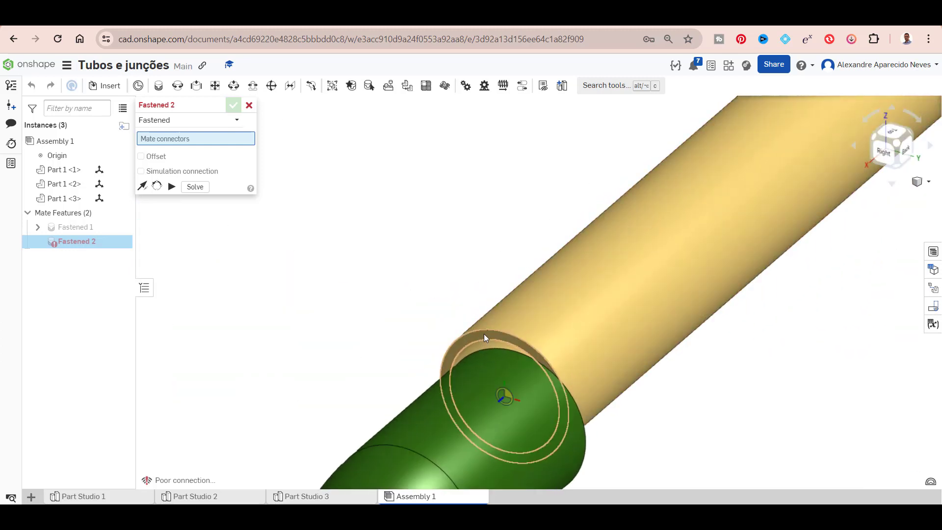
pyautogui.click(504, 396)
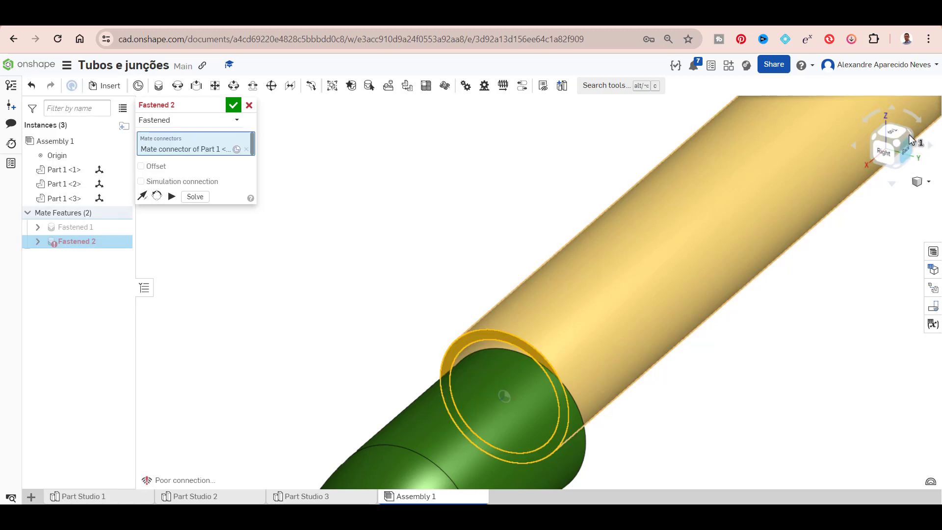
pyautogui.click(915, 143)
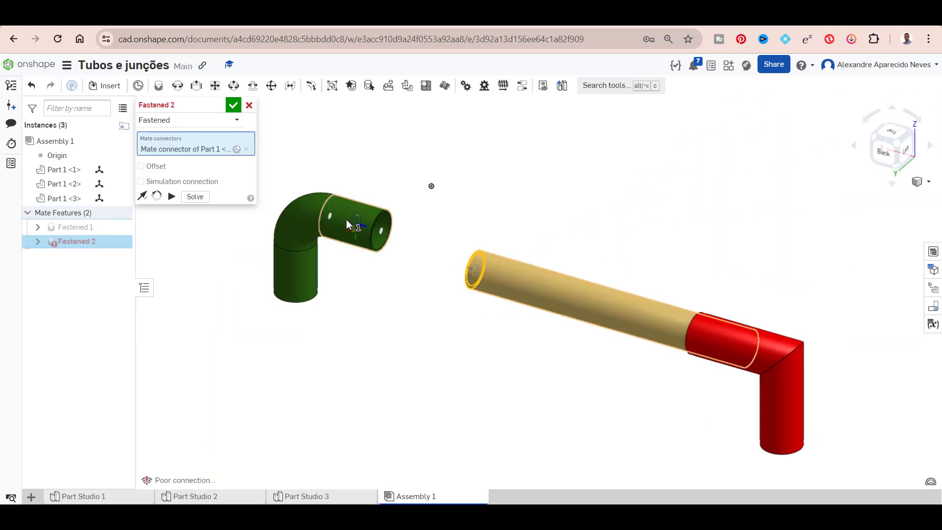
pyautogui.click(331, 220)
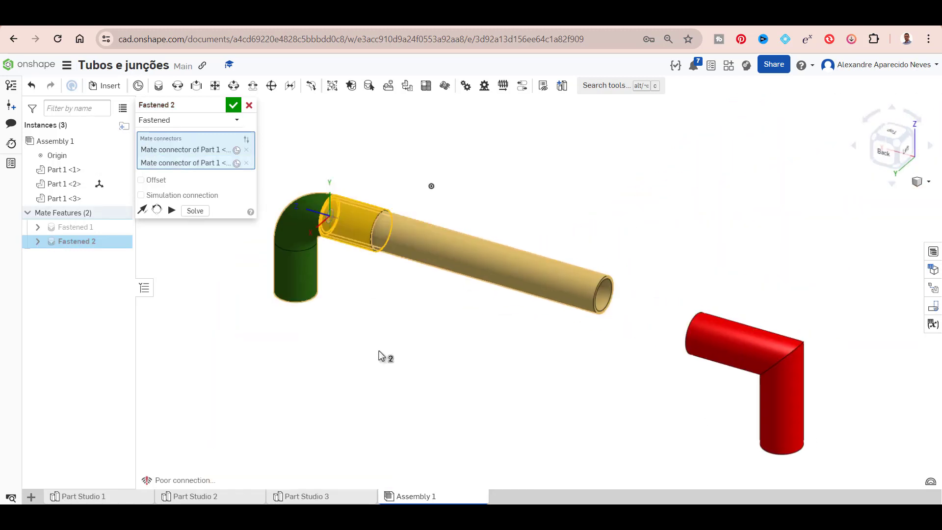
pyautogui.click(233, 105)
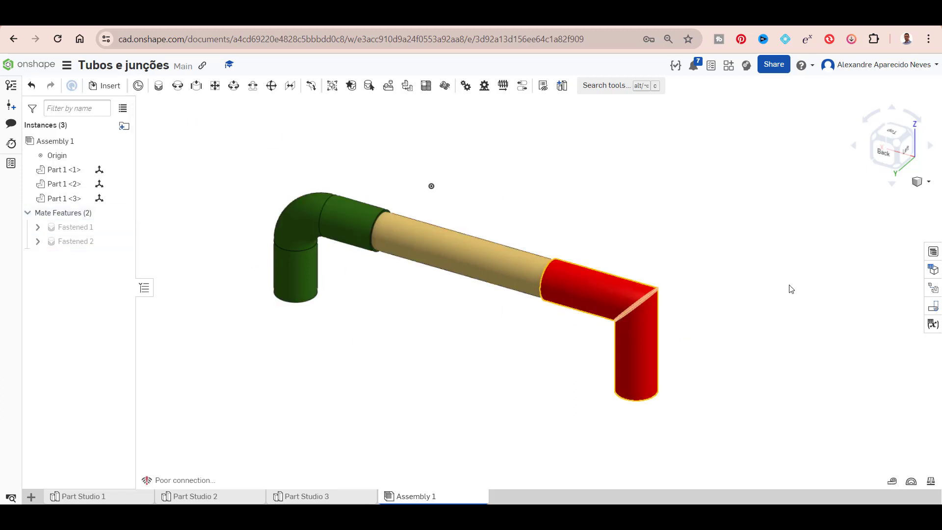